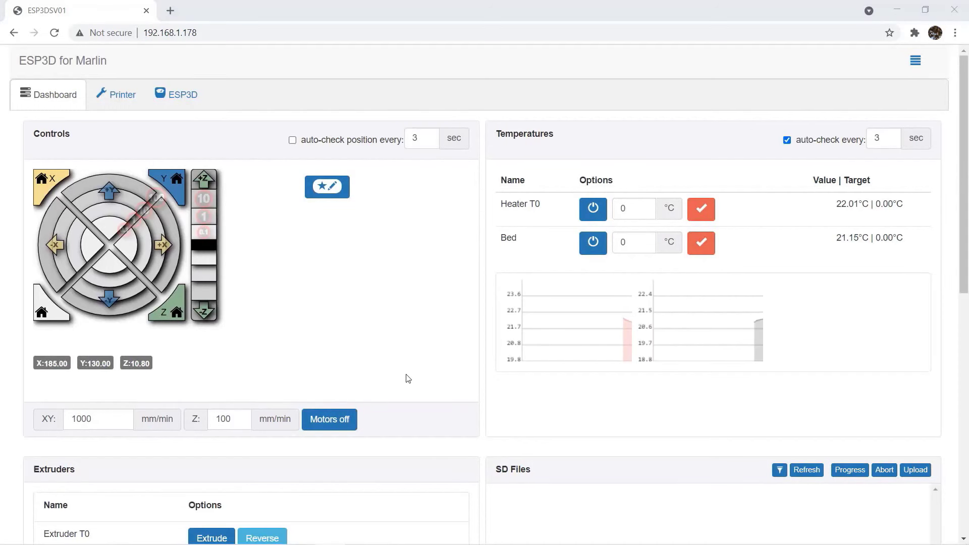
Send M503 from the Commands panel so the printer lists its stored settings.
scroll(534, 335, down, 15)
click(111, 491)
text(M503)
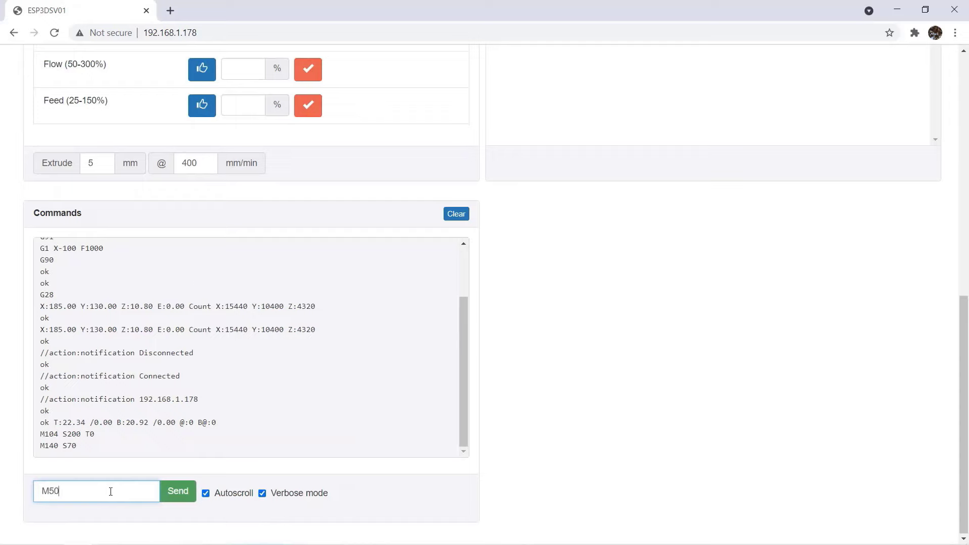
key(Return)
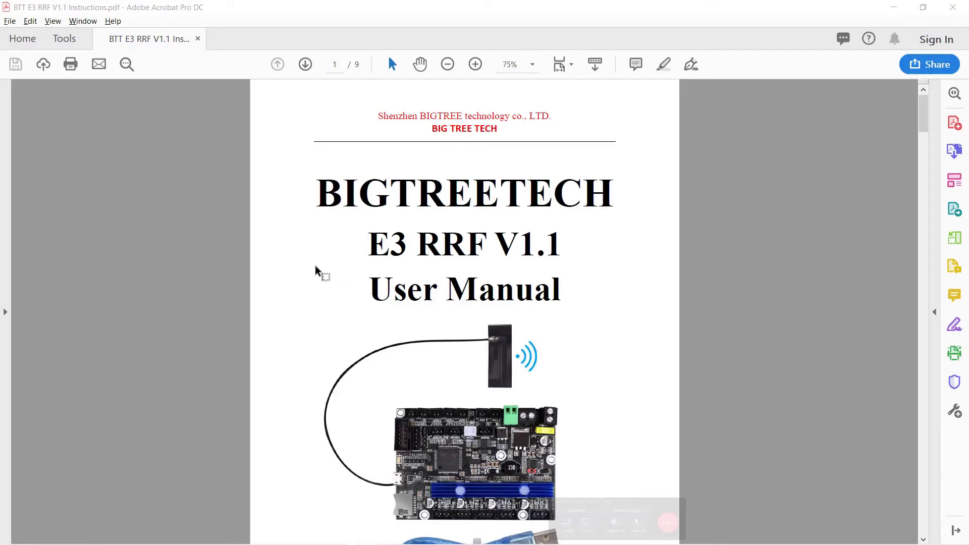
Scroll through the BTT E3 RRF V1.1 manual from page 1 down to page 9.
scroll(300, 281, down, 10)
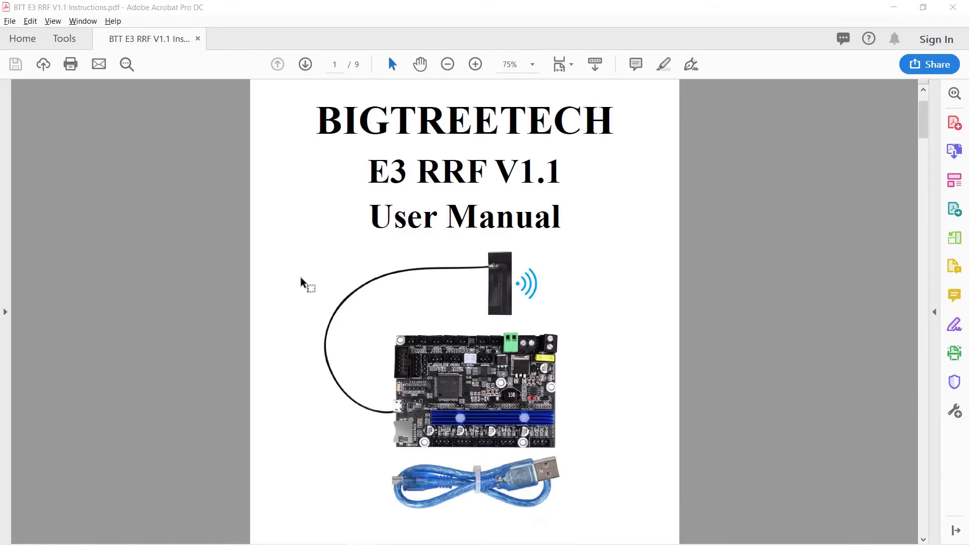
scroll(273, 301, down, 20)
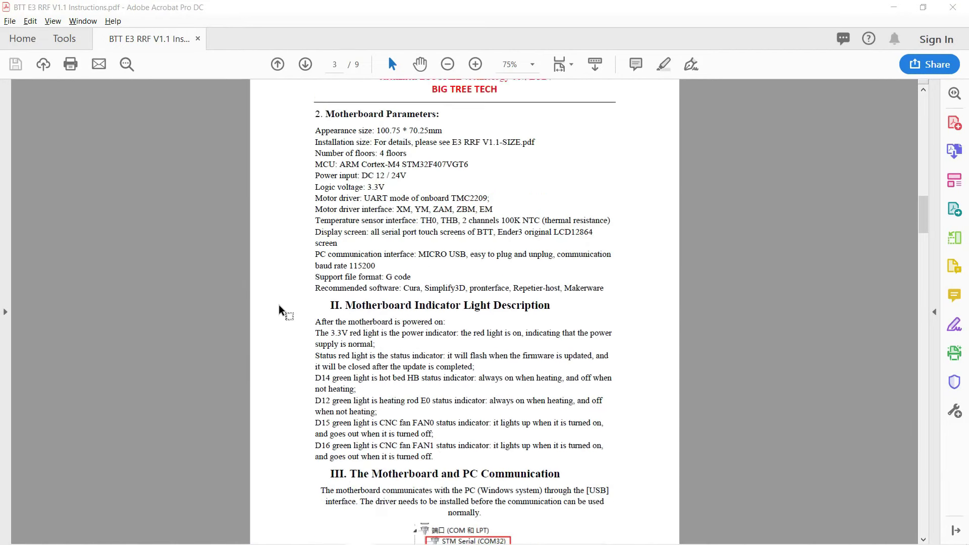
scroll(288, 317, down, 20)
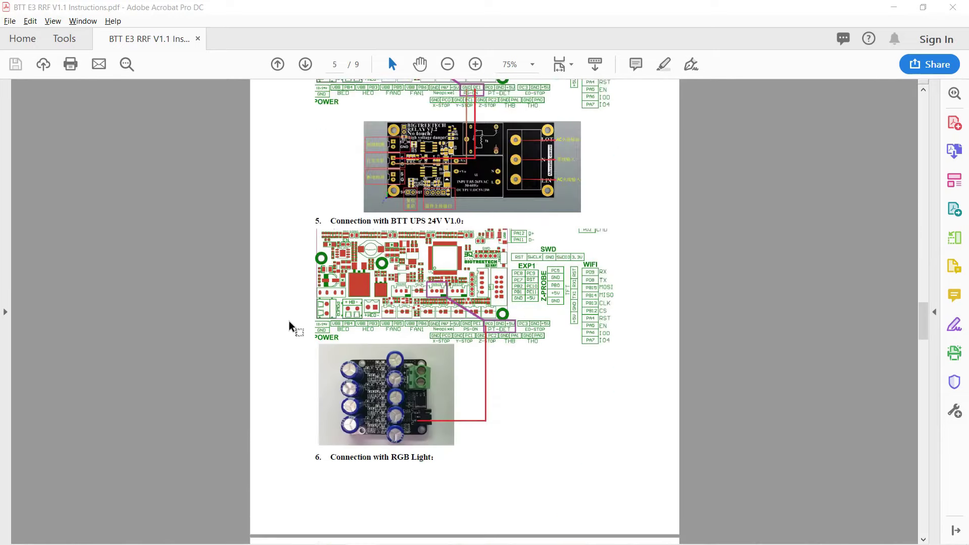
scroll(291, 327, down, 20)
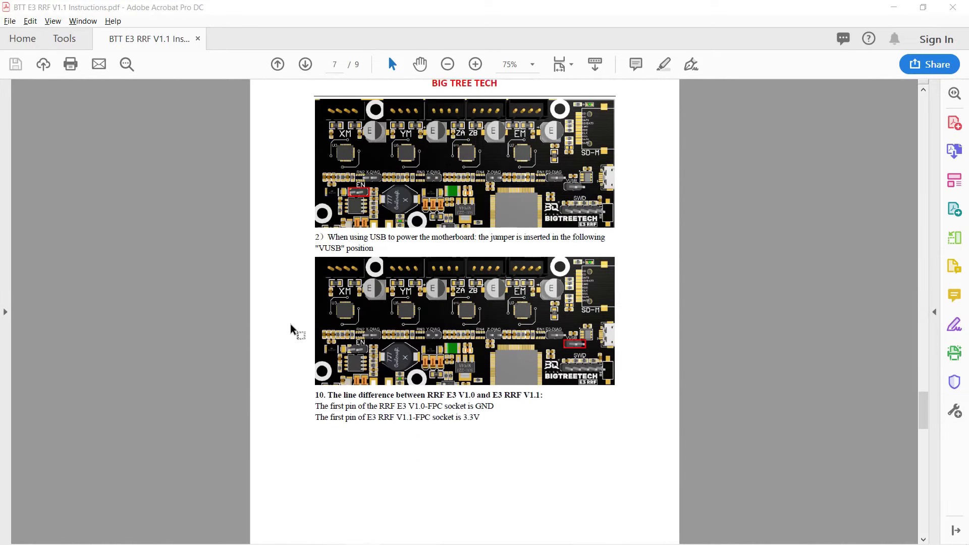
scroll(292, 330, down, 15)
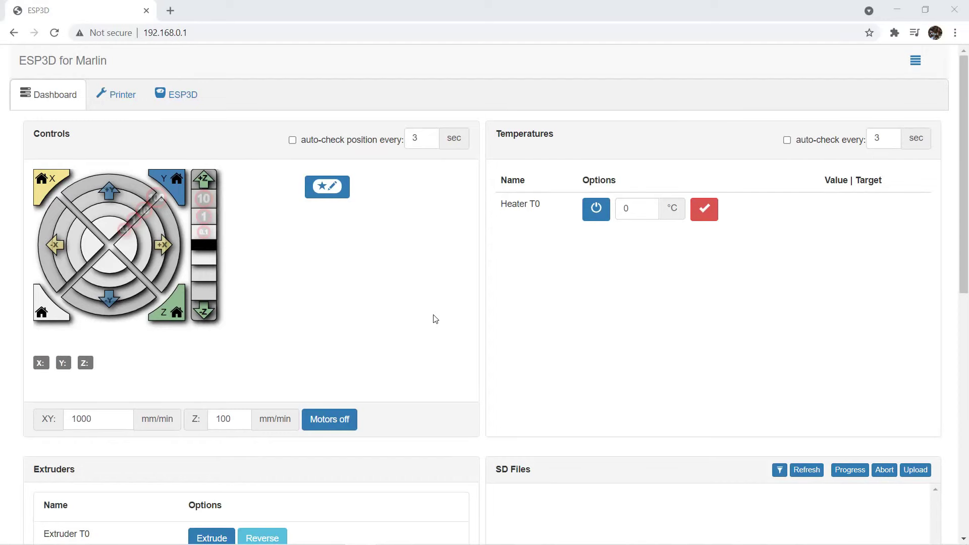
Send M501 to reload stored settings, then G28 to home all axes.
scroll(438, 292, down, 10)
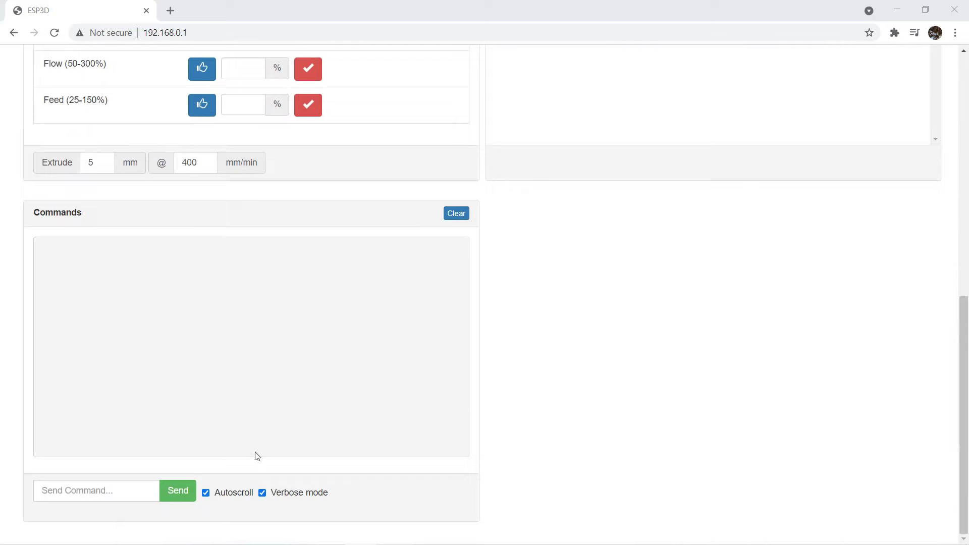
click(131, 489)
text(M50)
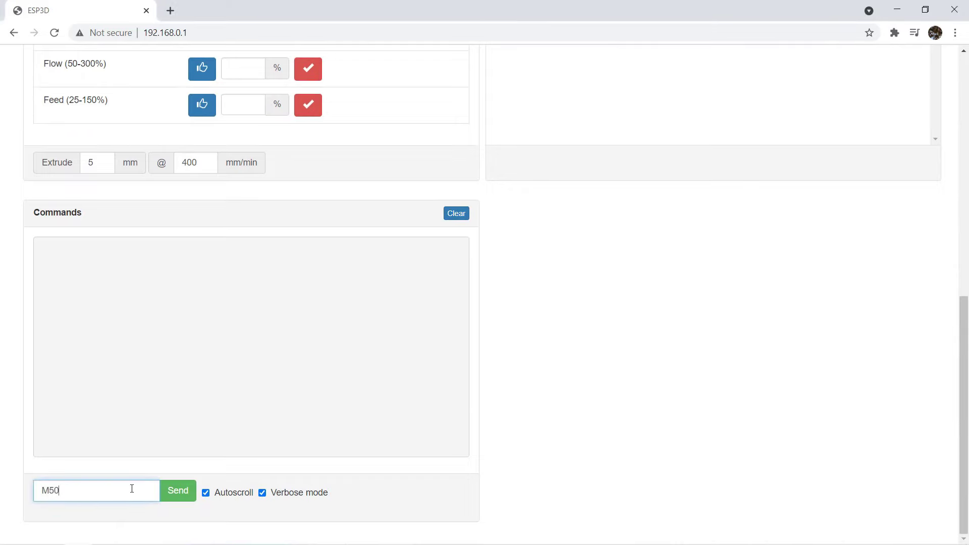
text(1)
key(Return)
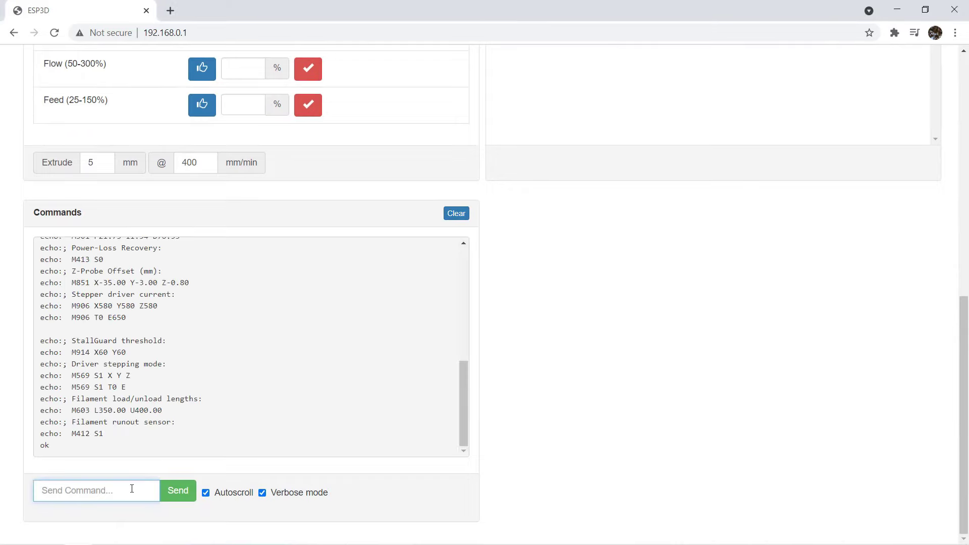
text(G)
key(Return)
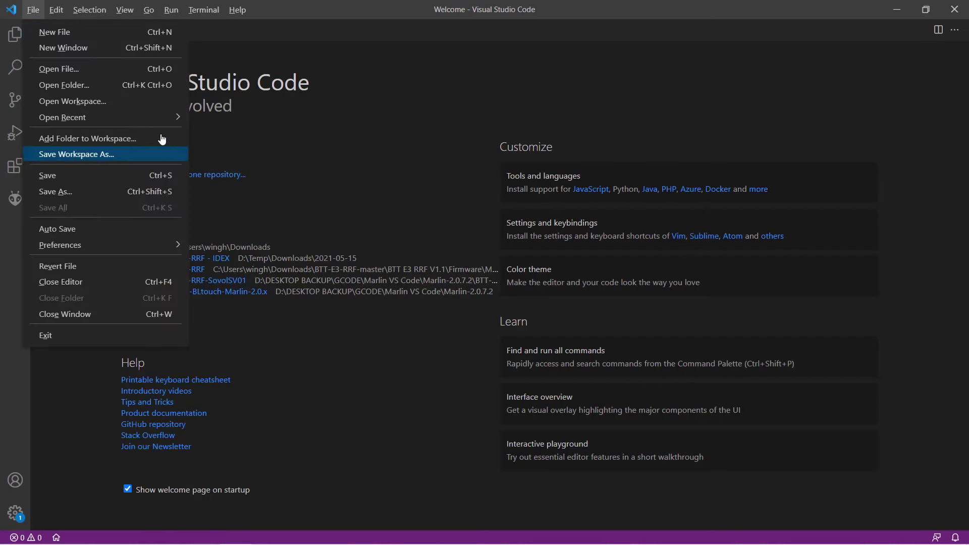
Open the Marlin-2.0.7.2.x-E3-RRF folder under Firmware\Marlin\Ender3 as the VS Code project.
click(126, 82)
double_click(93, 161)
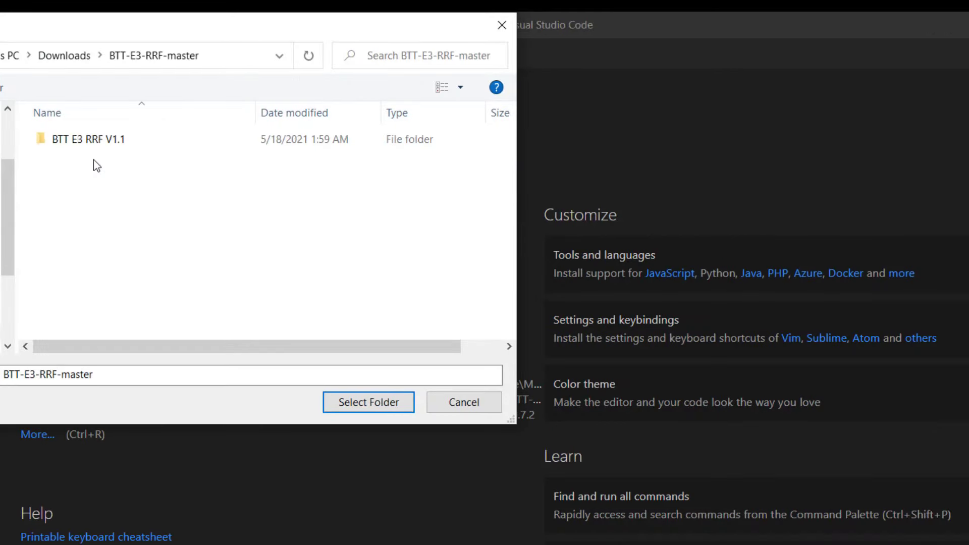
double_click(91, 138)
double_click(76, 177)
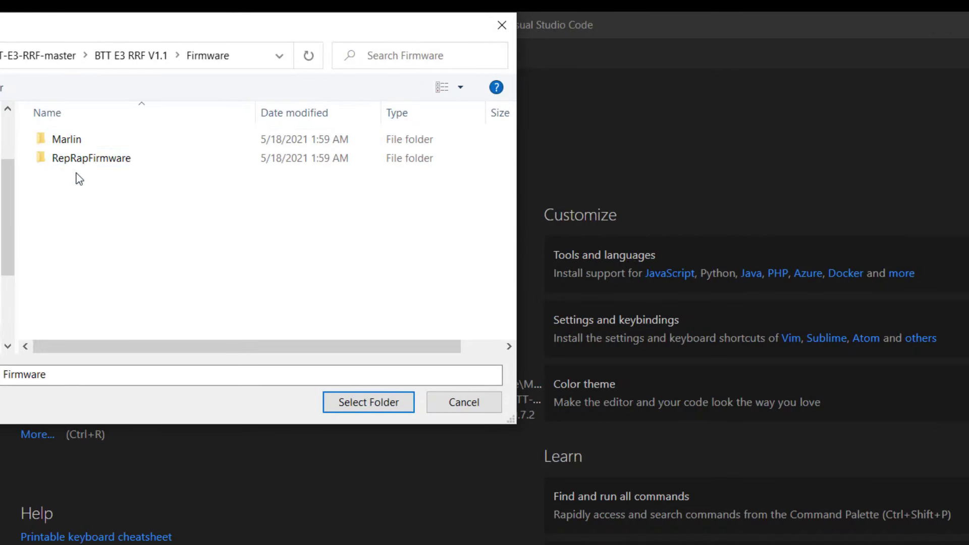
double_click(83, 142)
double_click(86, 149)
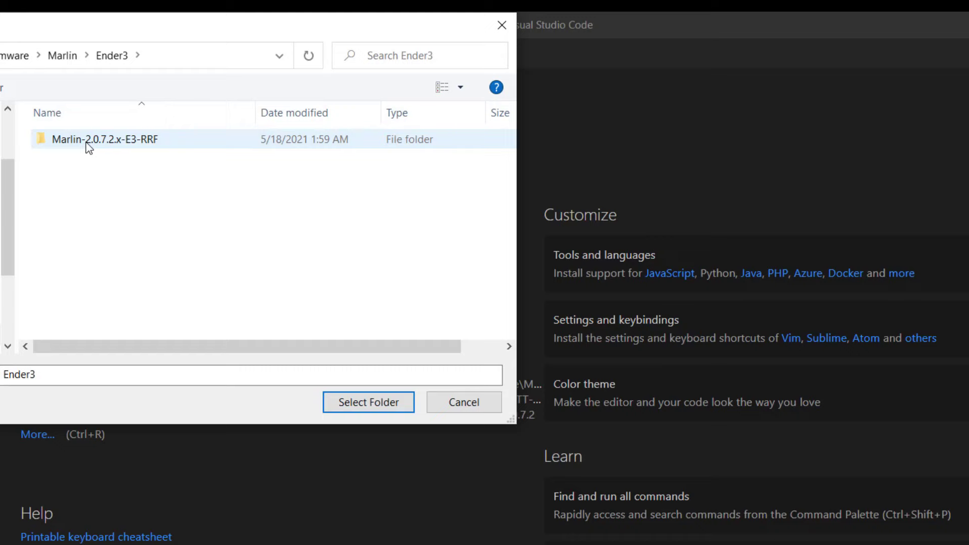
click(100, 147)
click(382, 407)
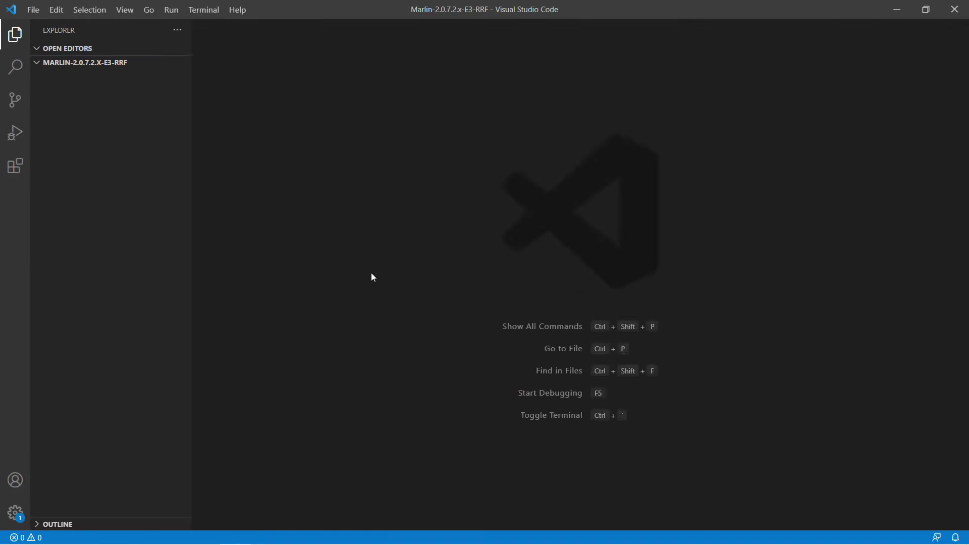
In Configuration.h, change SERIAL_PORT from 0 to 3 and save the file.
click(97, 215)
click(137, 258)
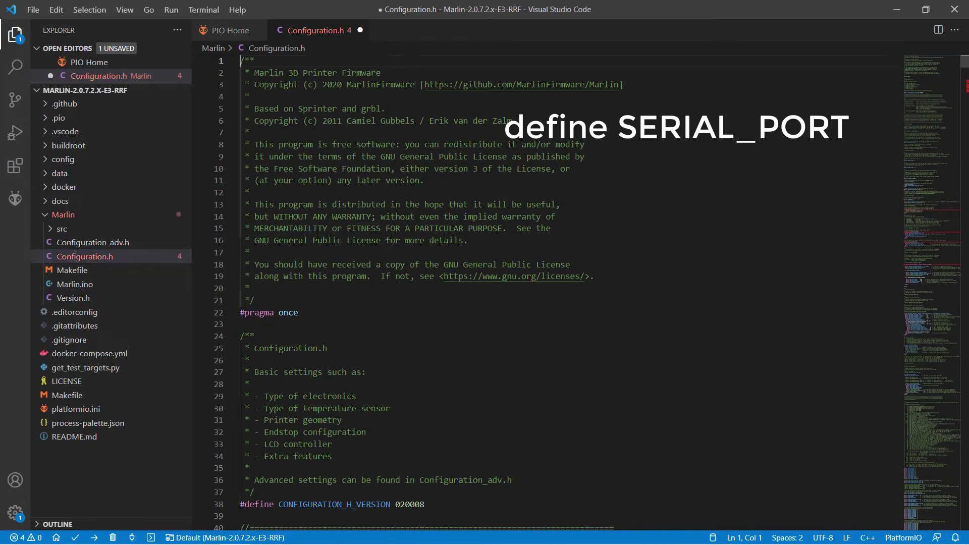
key(ctrl+f)
text(serial_port)
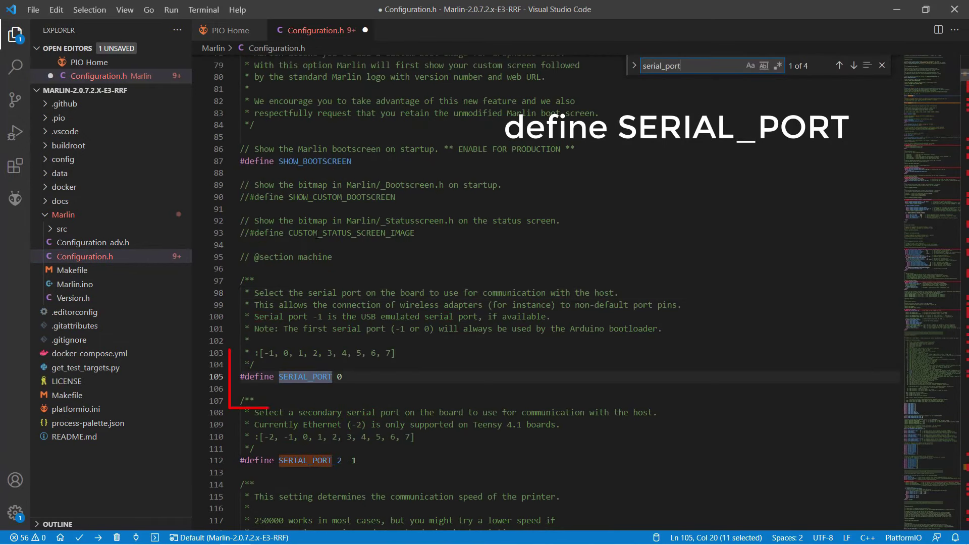
key(Escape)
click(343, 376)
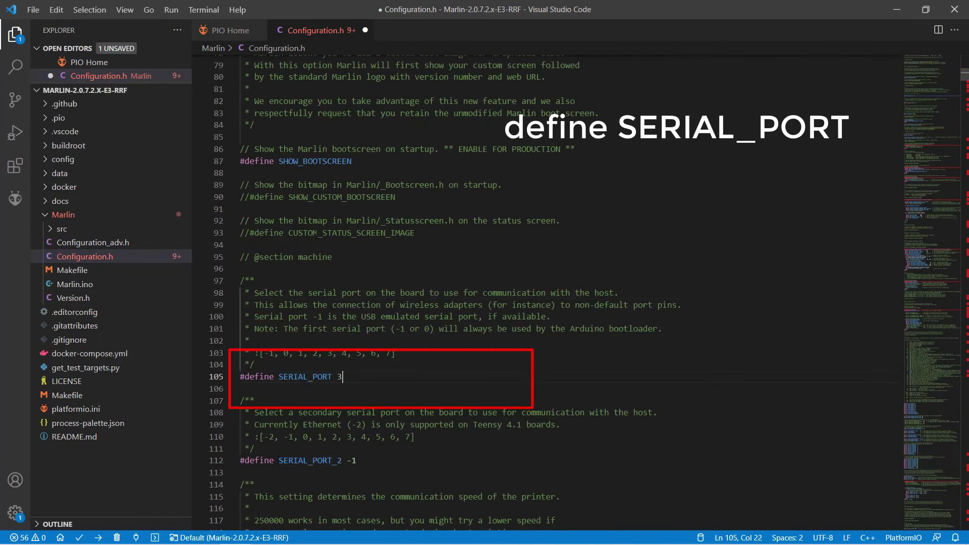
click(240, 389)
key(ctrl+s)
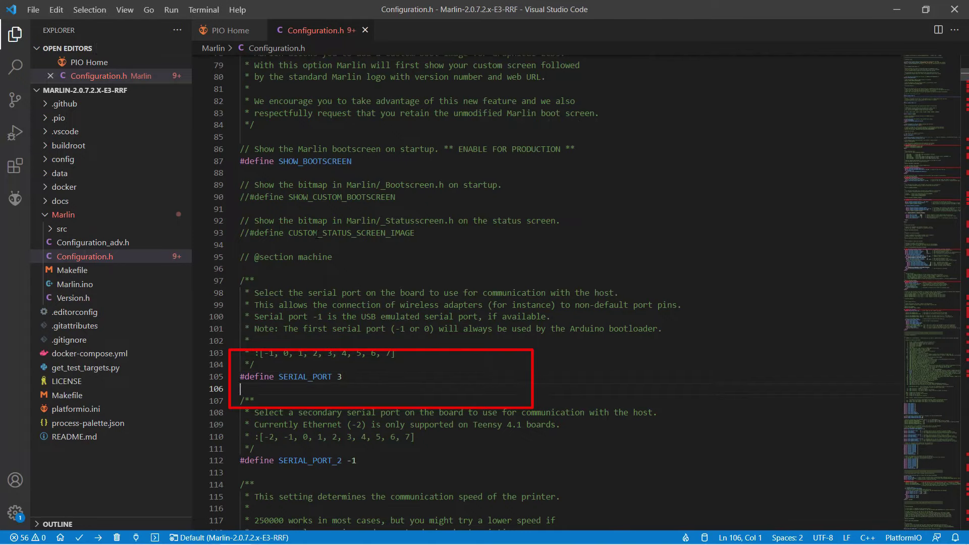
Build the BIGTREE_E3_RRF firmware from the PlatformIO project tasks.
click(15, 198)
scroll(124, 202, down, 15)
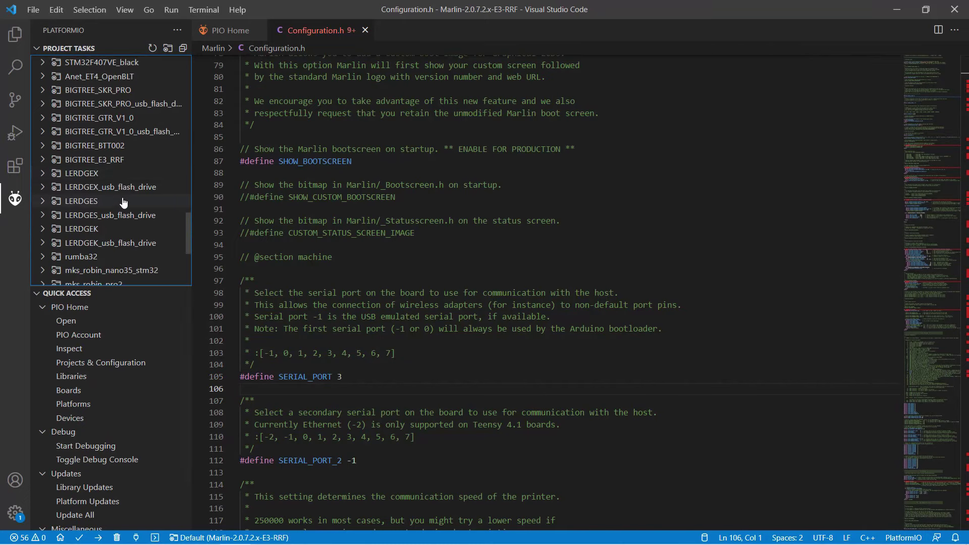
click(96, 159)
click(68, 187)
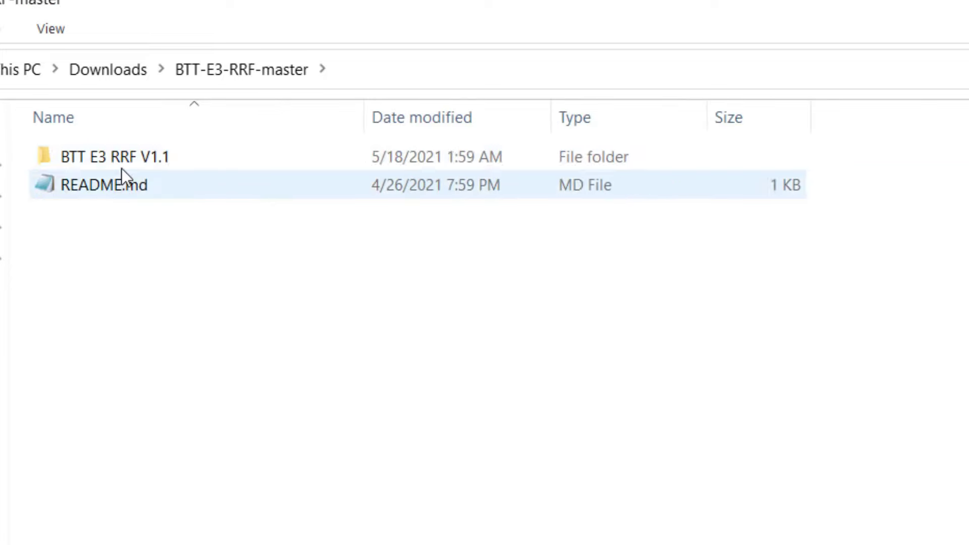
Browse into Marlin-2.0.7.2.x-E3-RRF\.pio\build\BIGTREE_E3_RRF and bring up actions for firmware.bin.
double_click(123, 167)
double_click(116, 212)
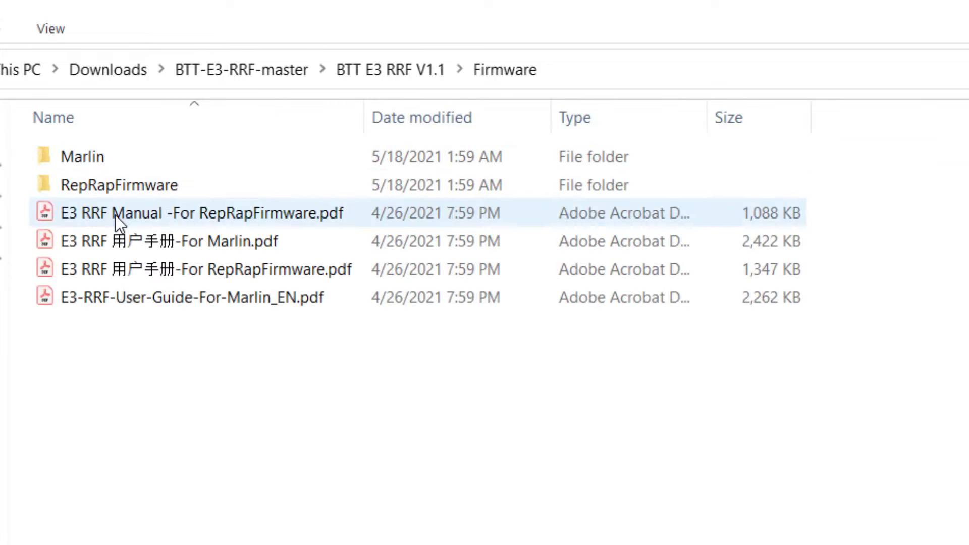
double_click(132, 163)
double_click(126, 162)
double_click(120, 157)
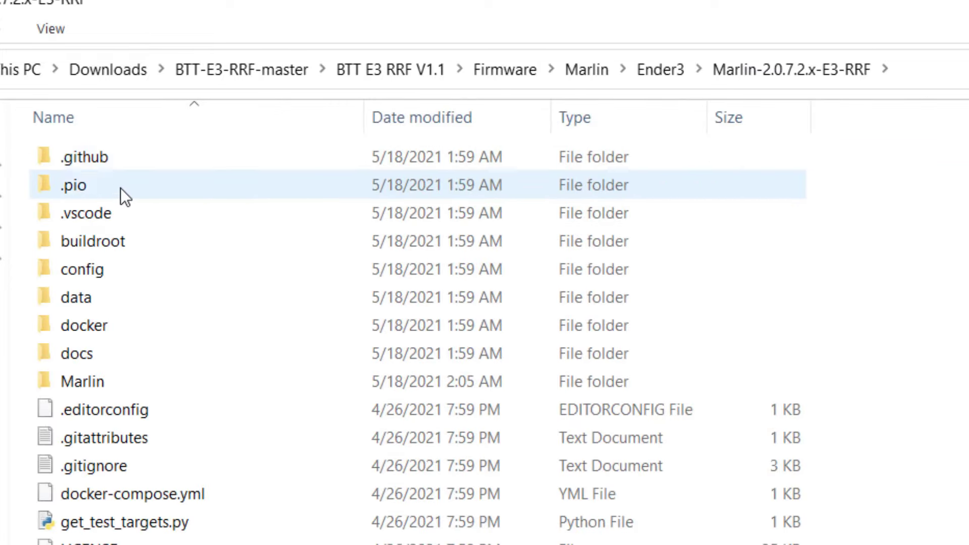
double_click(120, 188)
double_click(117, 157)
double_click(159, 159)
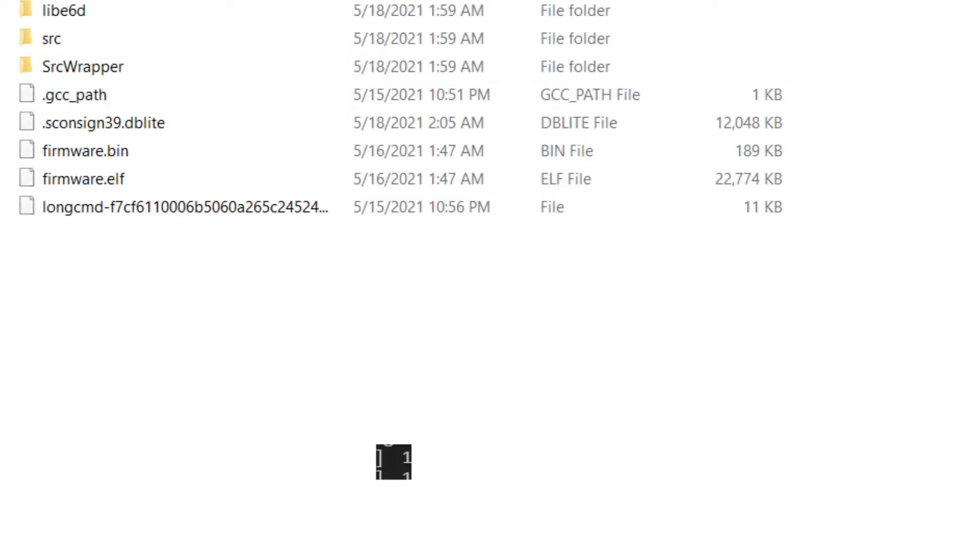
right_click(161, 149)
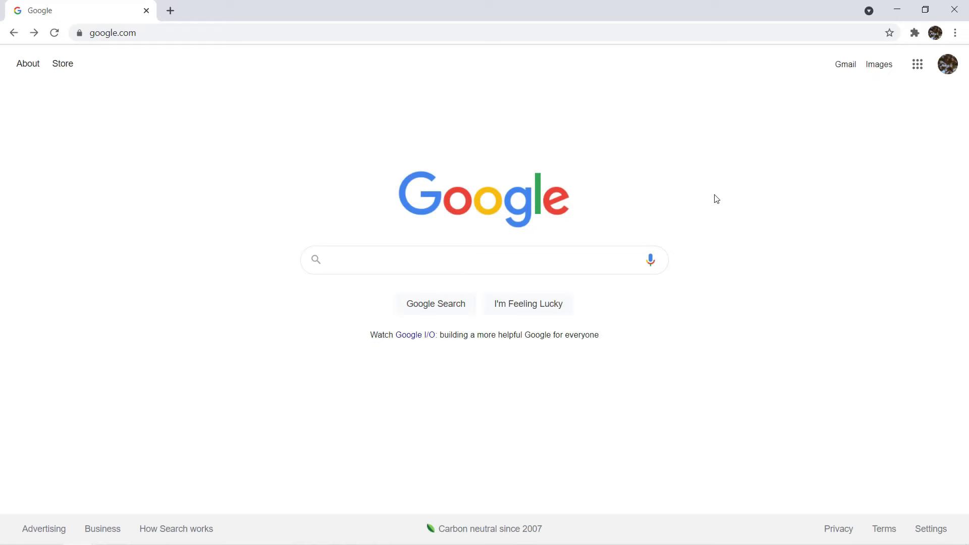
Search for esp3d and download the ESP3D GitHub repository as a ZIP.
text(esp3d)
key(Return)
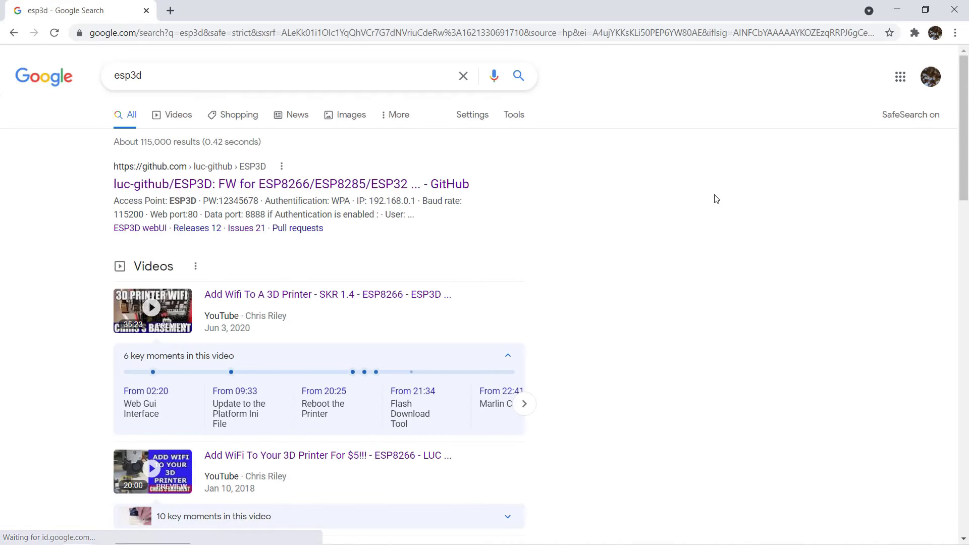
click(361, 188)
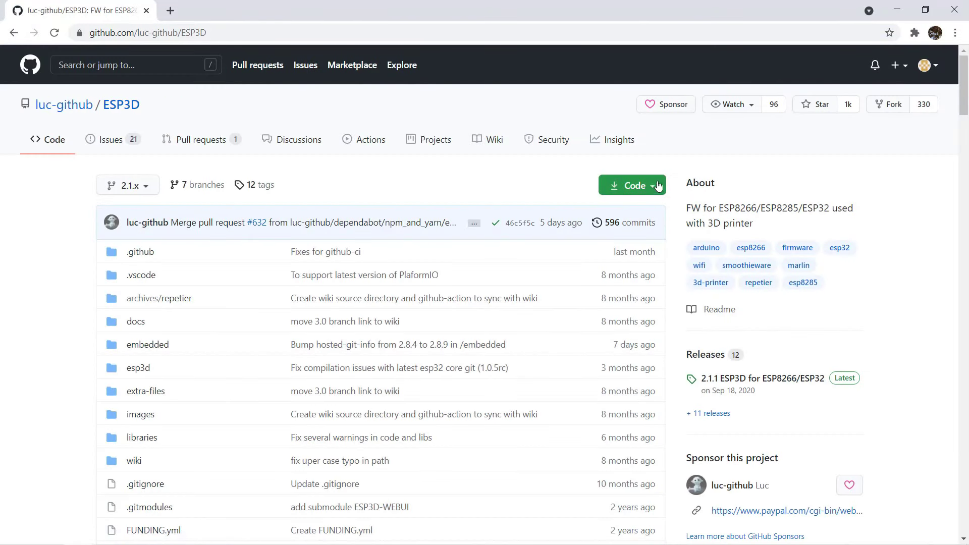
click(633, 186)
click(519, 344)
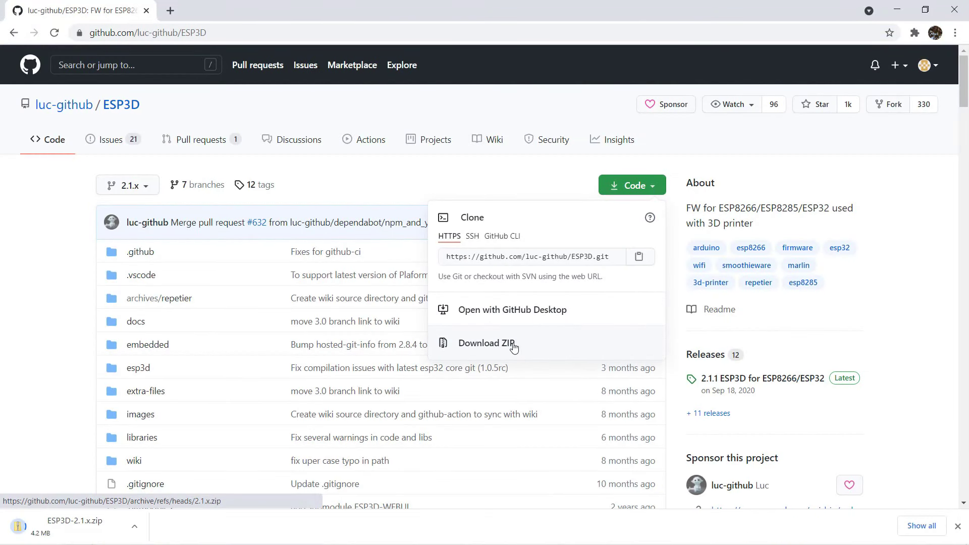
click(400, 256)
Open the ESP3D-WEBUI repository and download it as a ZIP.
scroll(399, 227, down, 9)
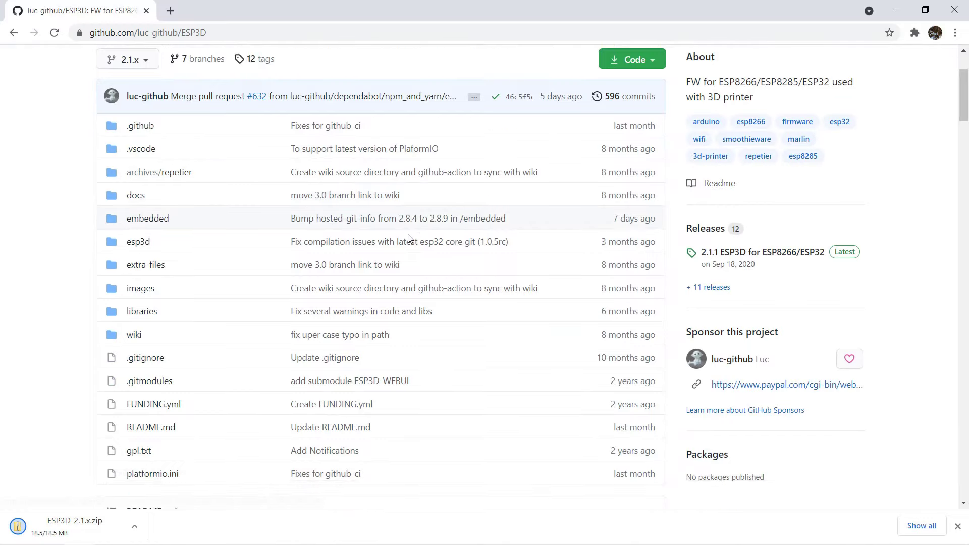
scroll(407, 244, down, 4)
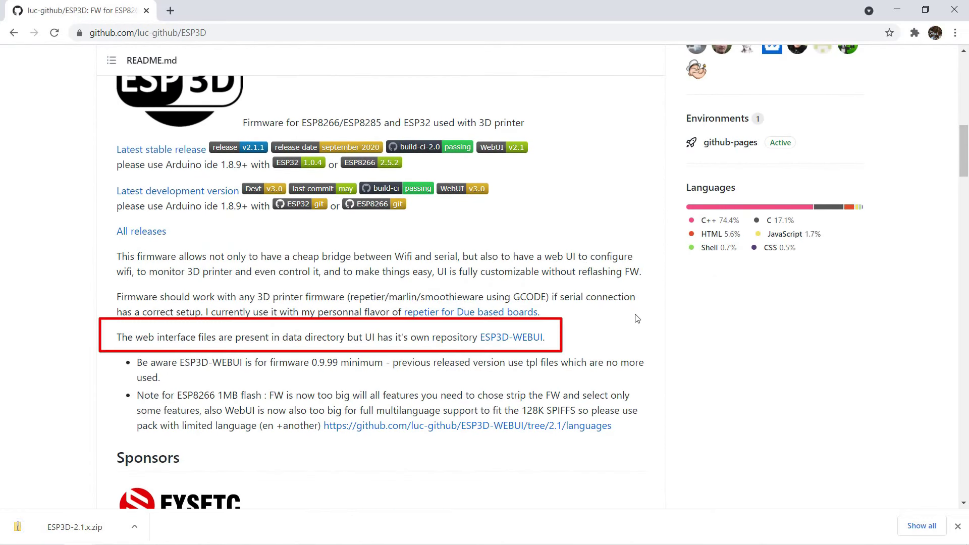
click(522, 338)
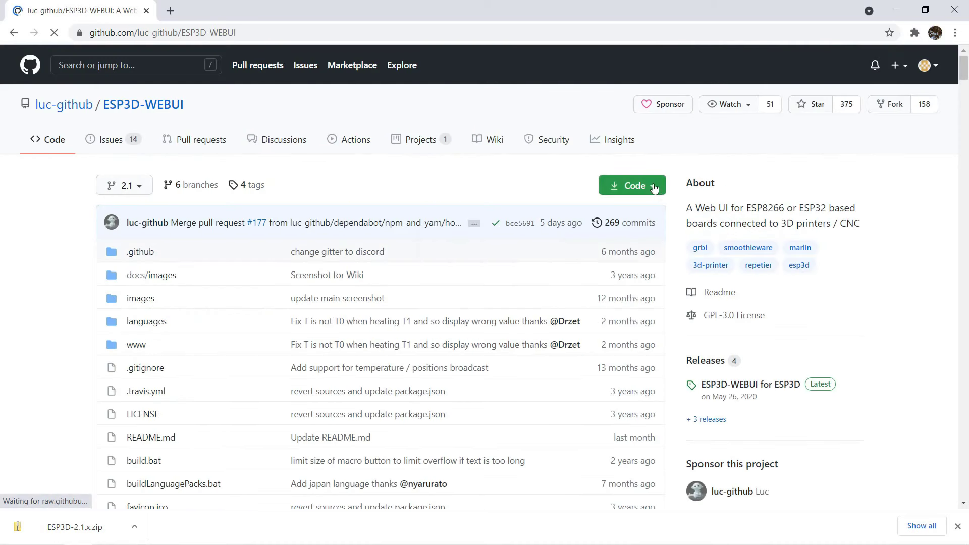
click(631, 185)
click(502, 341)
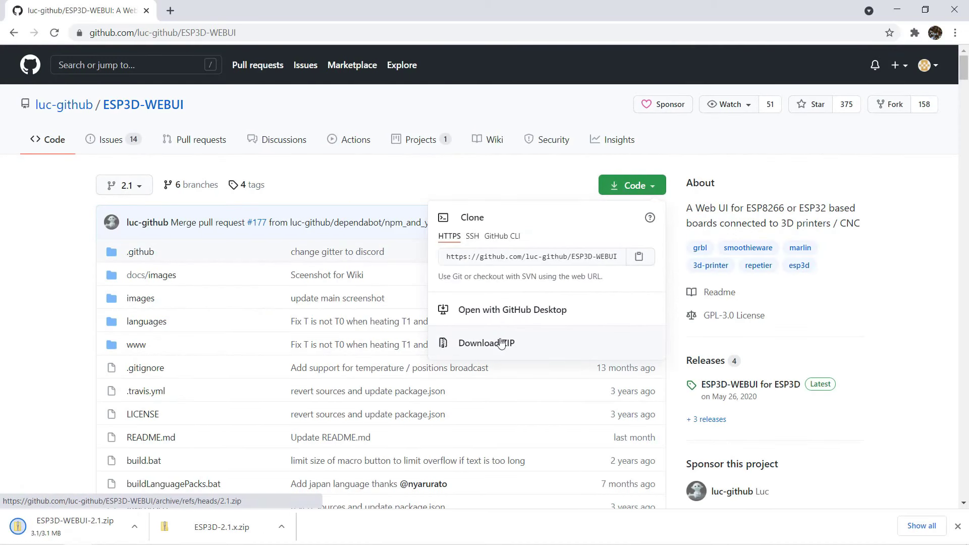
Show the download in Downloads and extract ESP3D-WEBUI-2.1.zip into its own folder with 7-Zip.
click(134, 527)
click(171, 480)
click(189, 197)
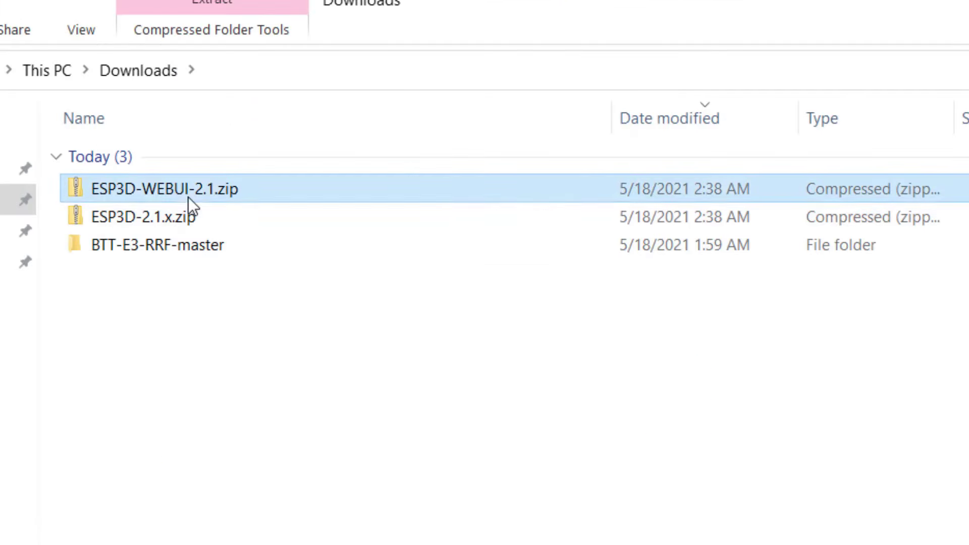
right_click(269, 190)
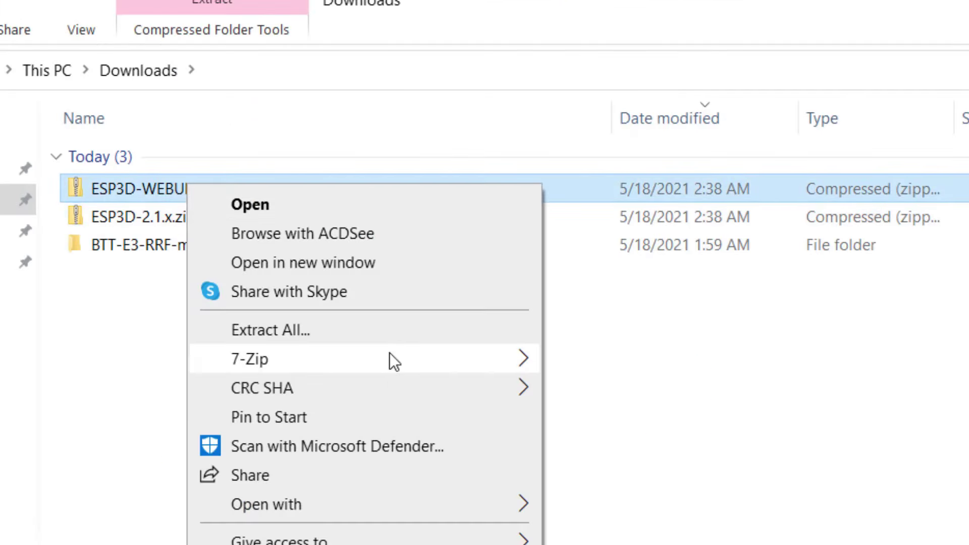
mouse_move(393, 353)
click(662, 469)
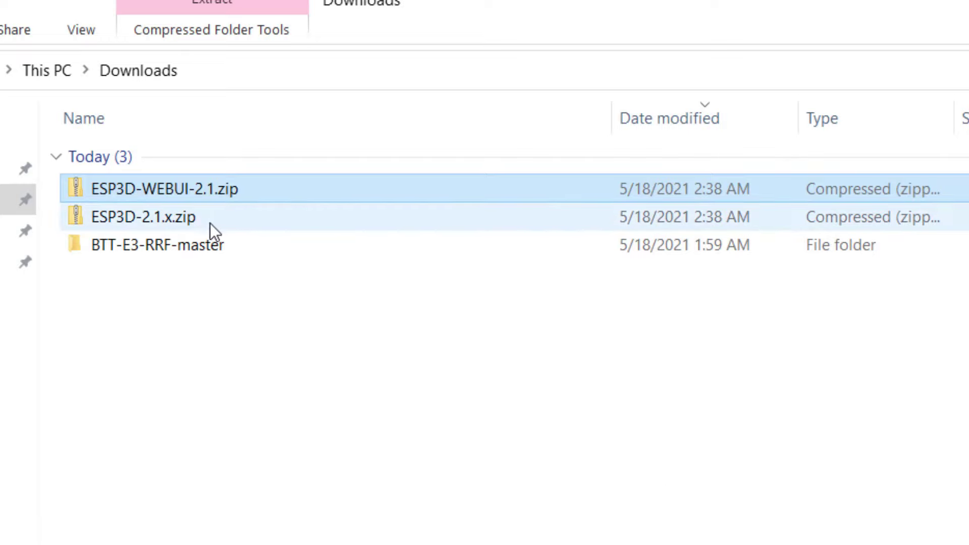
Extract ESP3D-2.1.x.zip into an ESP3D-2.1.x folder with 7-Zip.
right_click(171, 214)
mouse_move(411, 383)
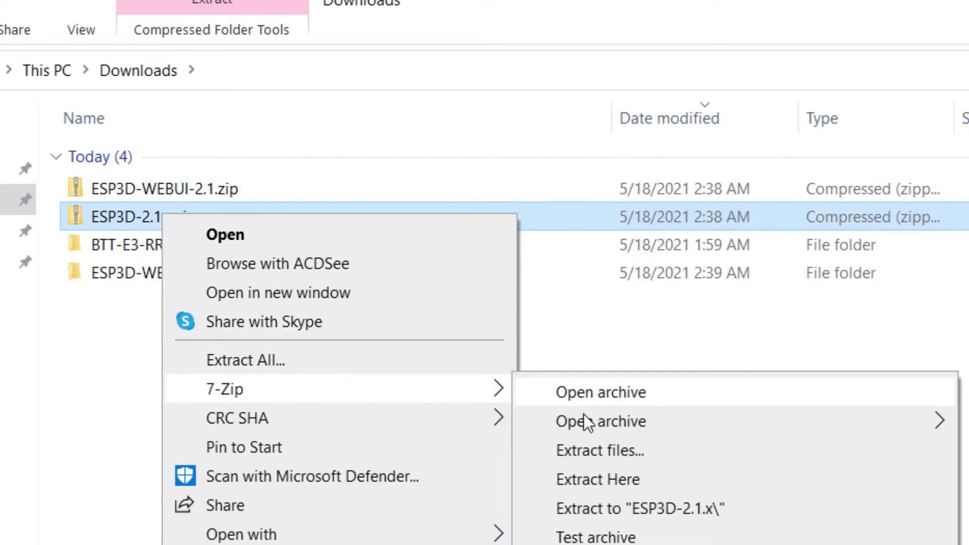
click(668, 510)
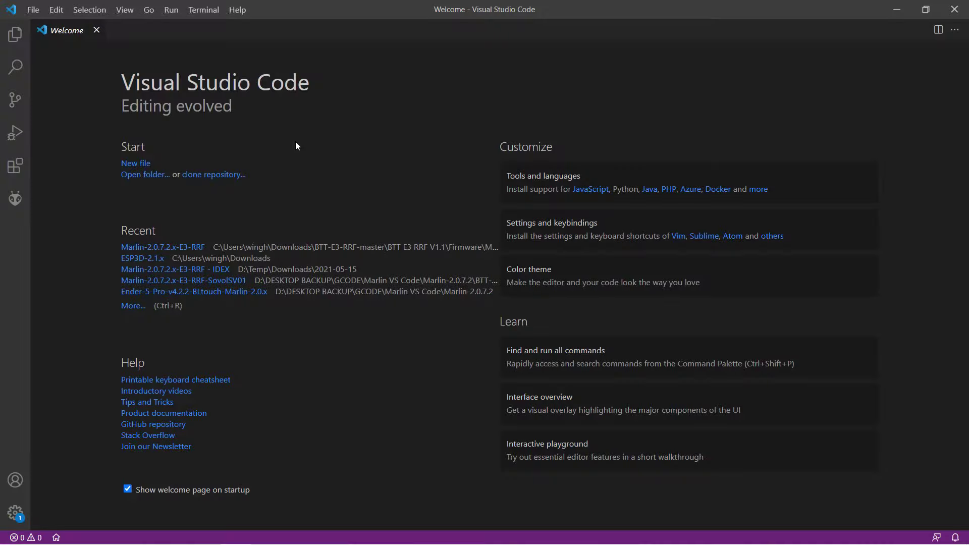
Open the ESP3D-2.1.x folder as the project and open esp3d/config.h.
key(alt+f)
click(91, 85)
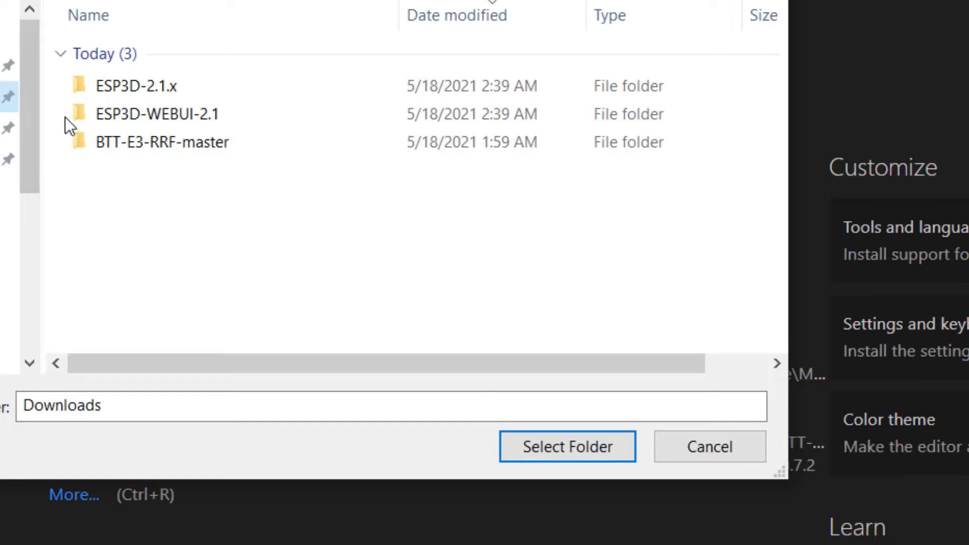
click(170, 89)
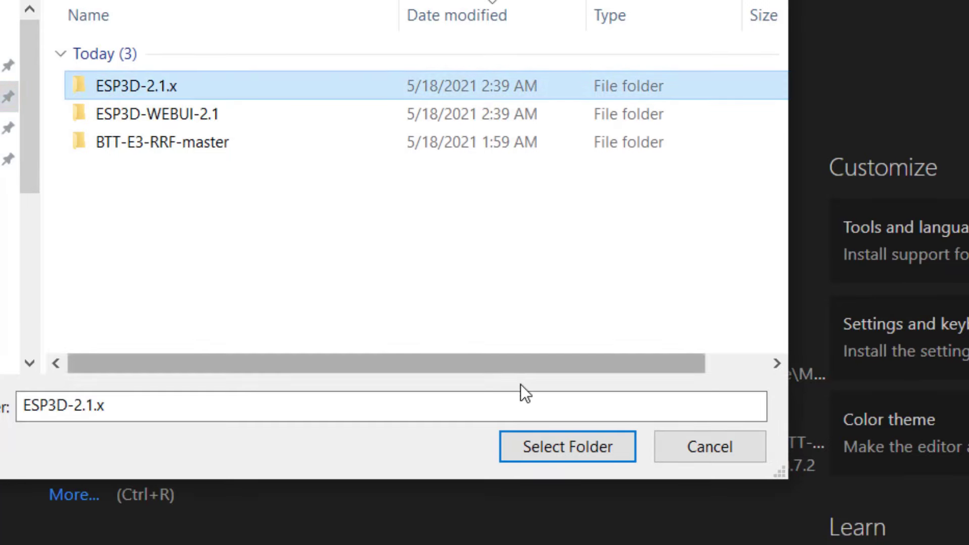
click(544, 453)
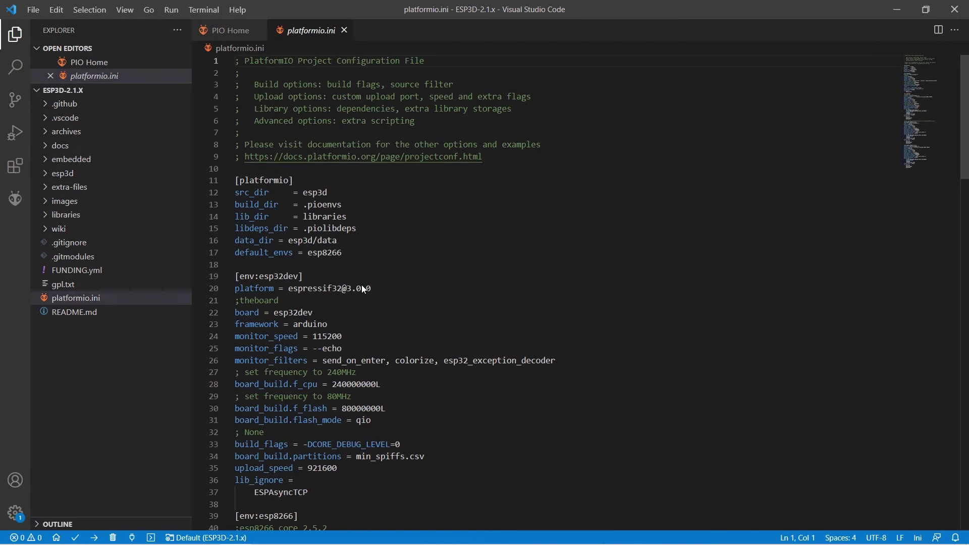
click(70, 174)
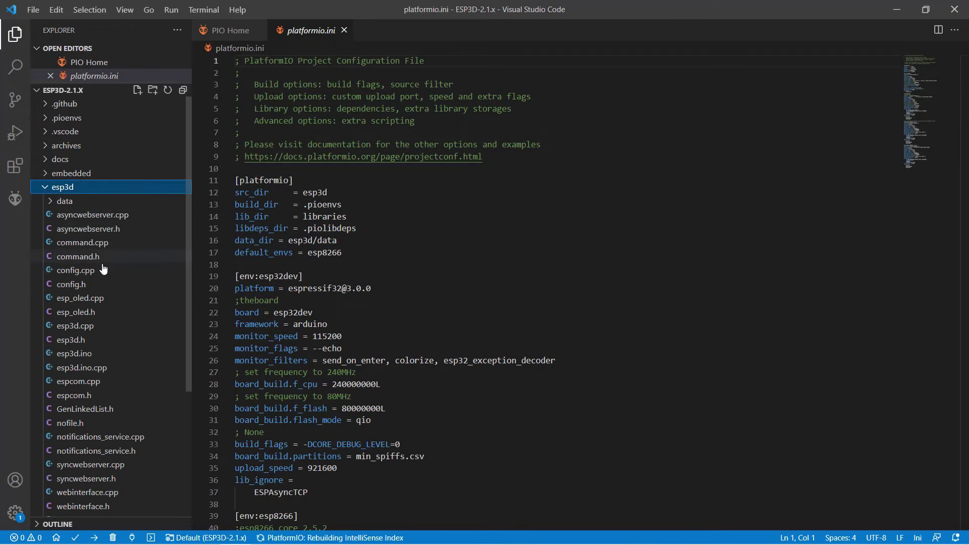
click(87, 286)
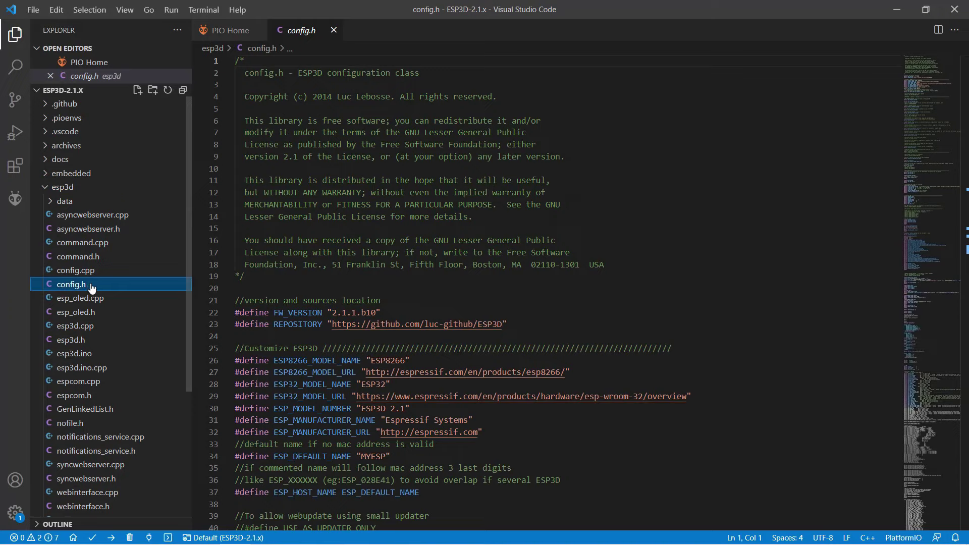
Set DEFAULT_STA_SSID to MySSID and DEFAULT_STA_PASSWORD to your network's password.
click(399, 242)
key(ctrl+f)
text(def)
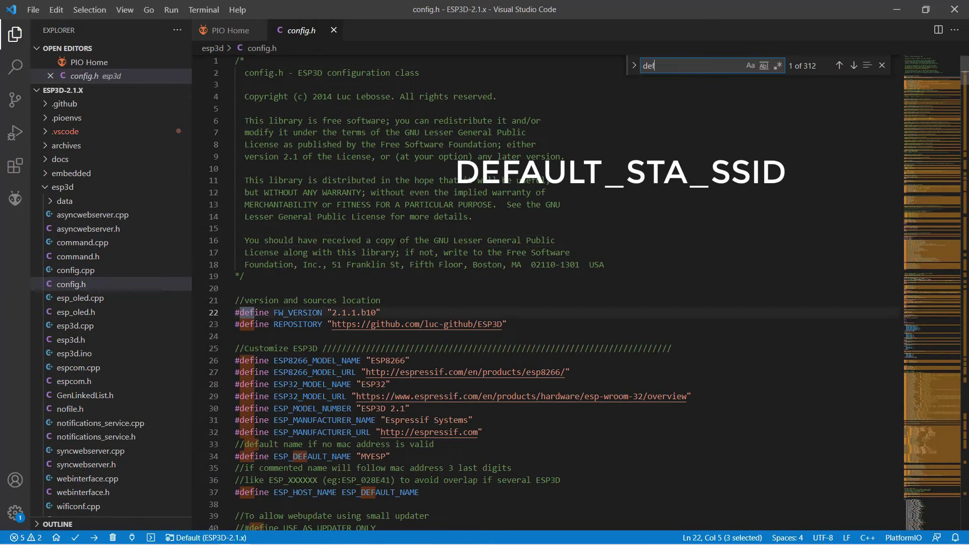
text(ault_sta_s)
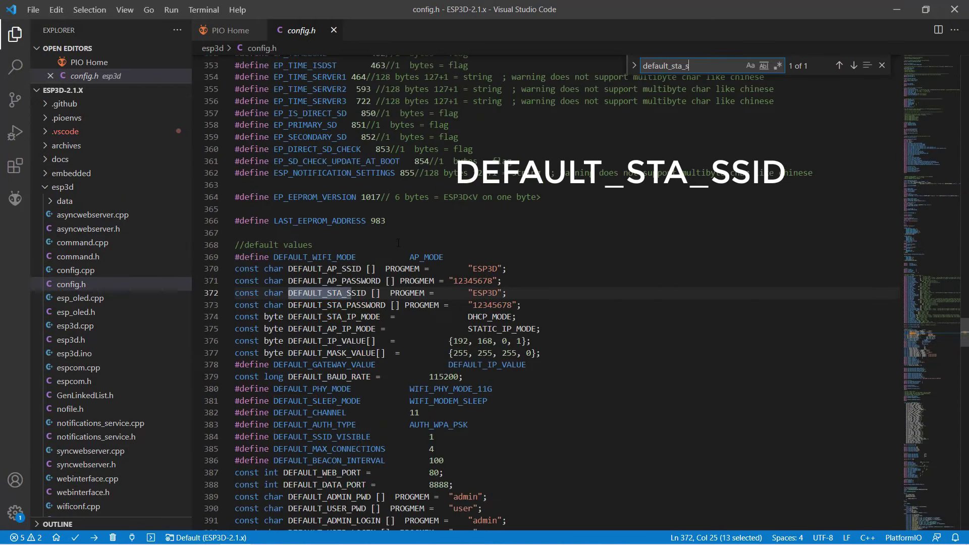
key(Escape)
key(End)
key(Left)
key(Left)
key(ctrl+shift+Left)
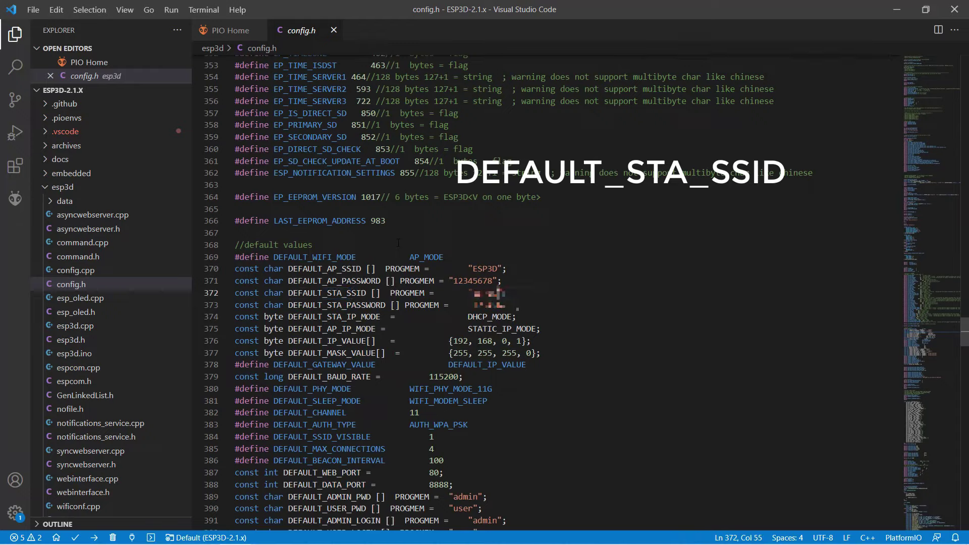
text(MySSID)
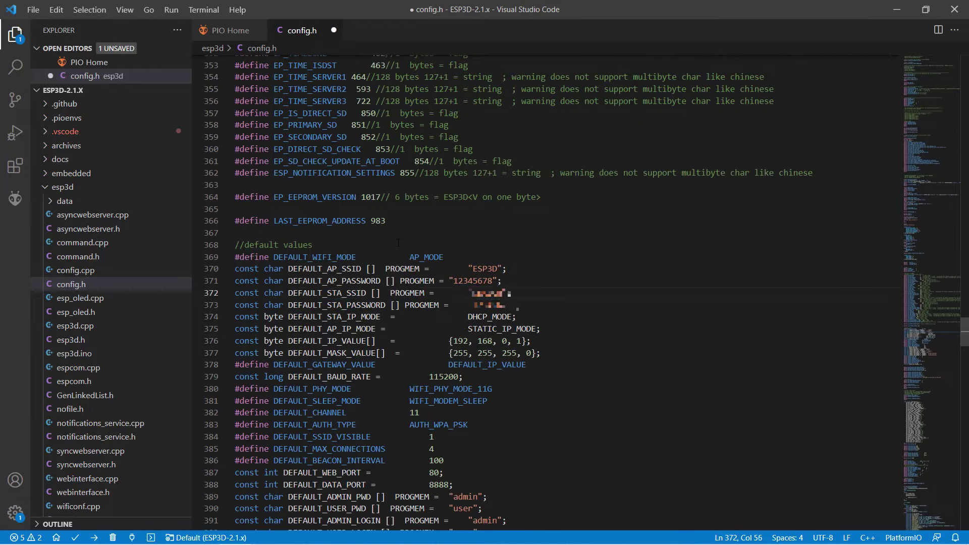
key(Down)
key(End)
key(Left)
key(Left)
key(ctrl+shift+Left)
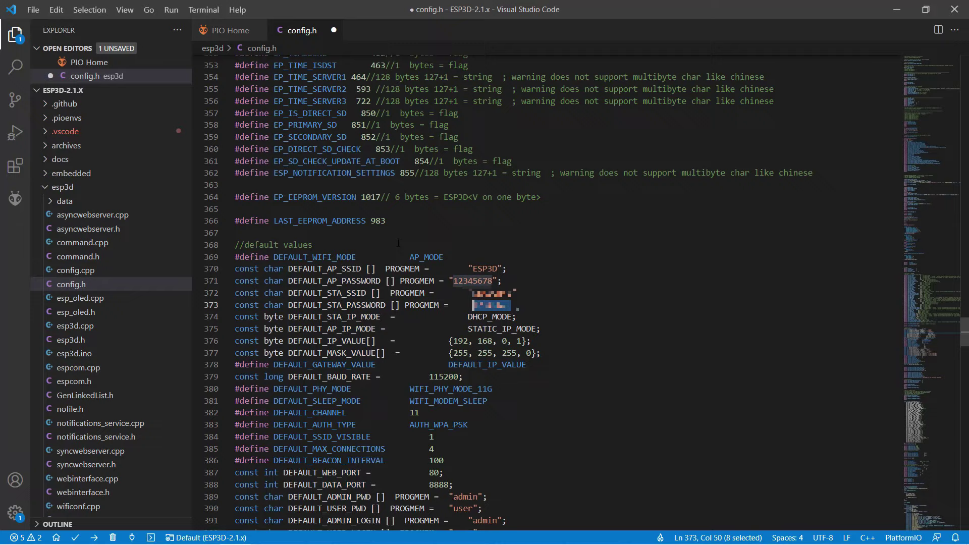
text(MyPWD)
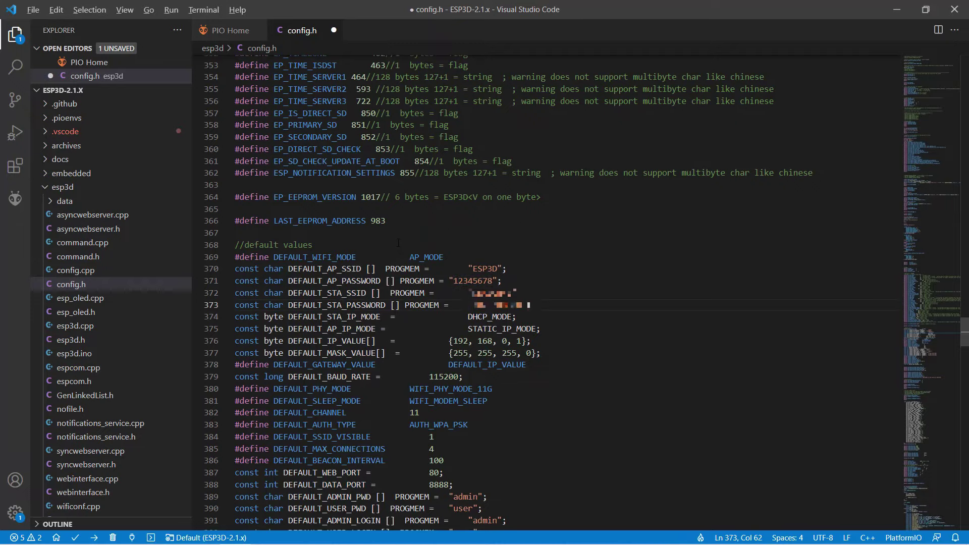
key(alt+f)
Save config.h and build the esp8266 environment with PlatformIO.
click(167, 175)
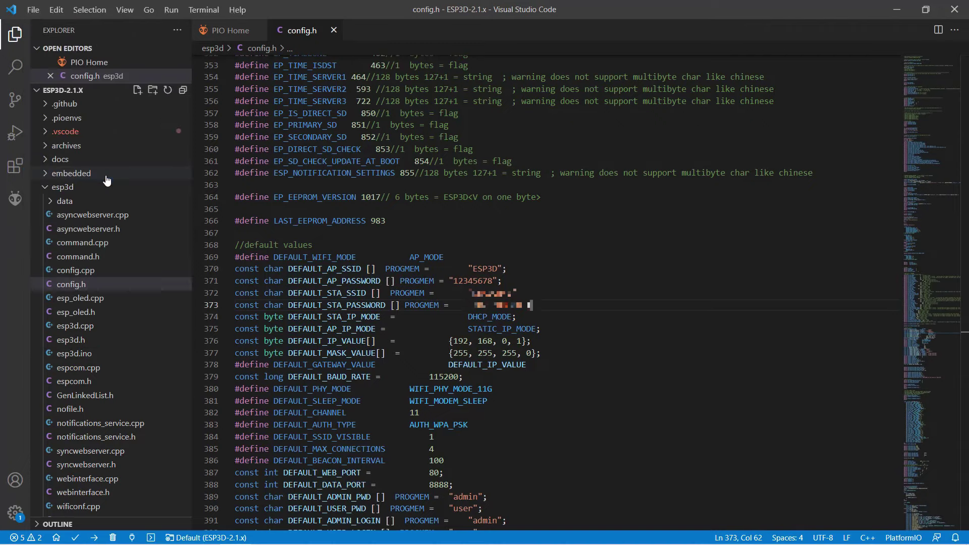
click(15, 198)
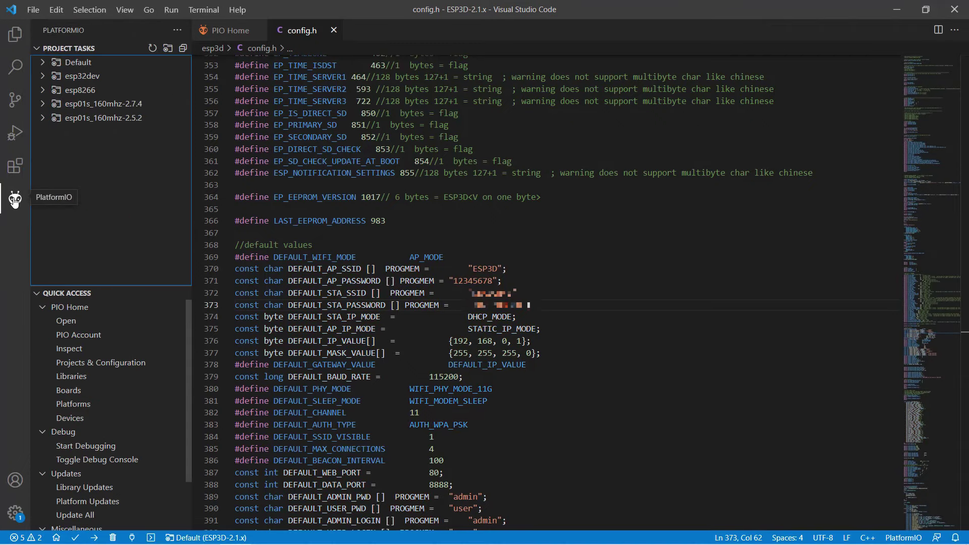
click(85, 89)
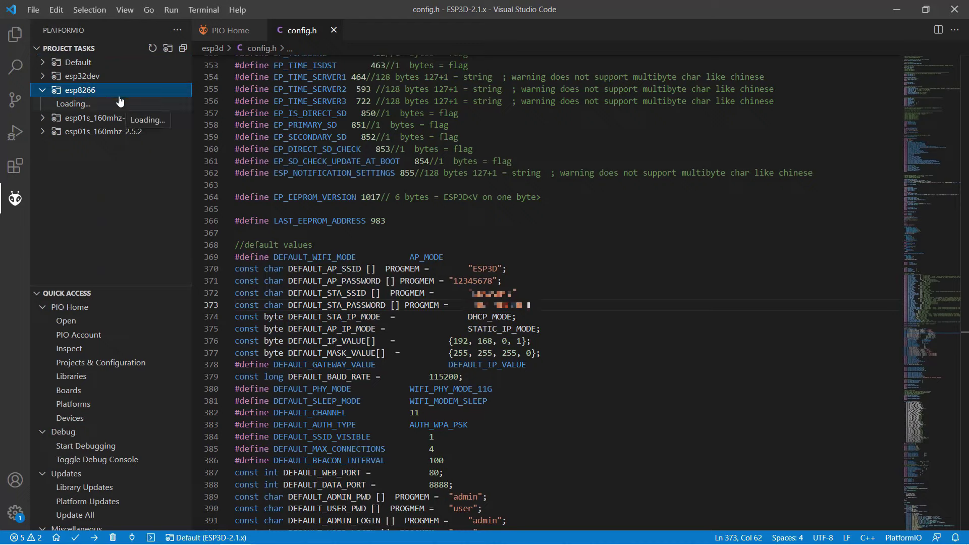
click(74, 118)
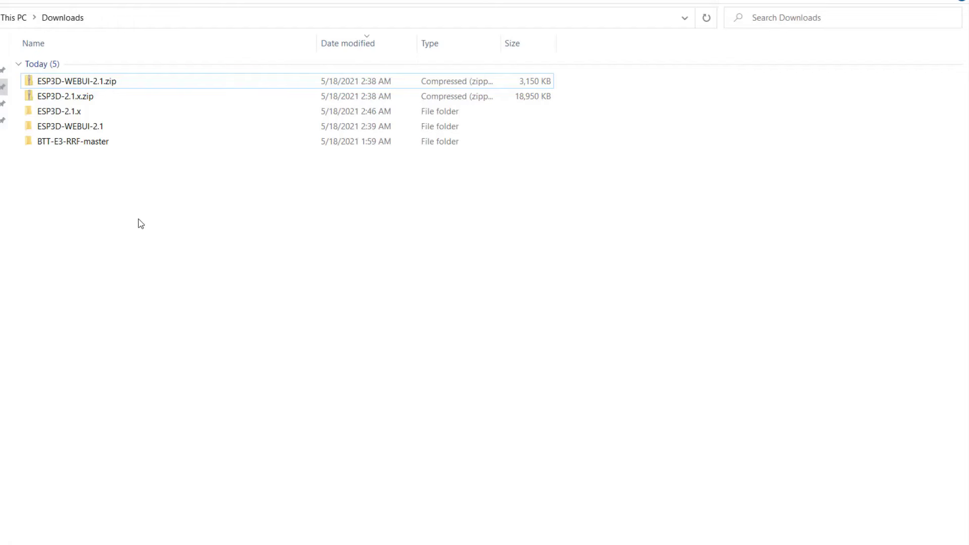
Copy firmware.bin from ESP3D-2.1.x\.pioenvs\esp8266.
double_click(84, 112)
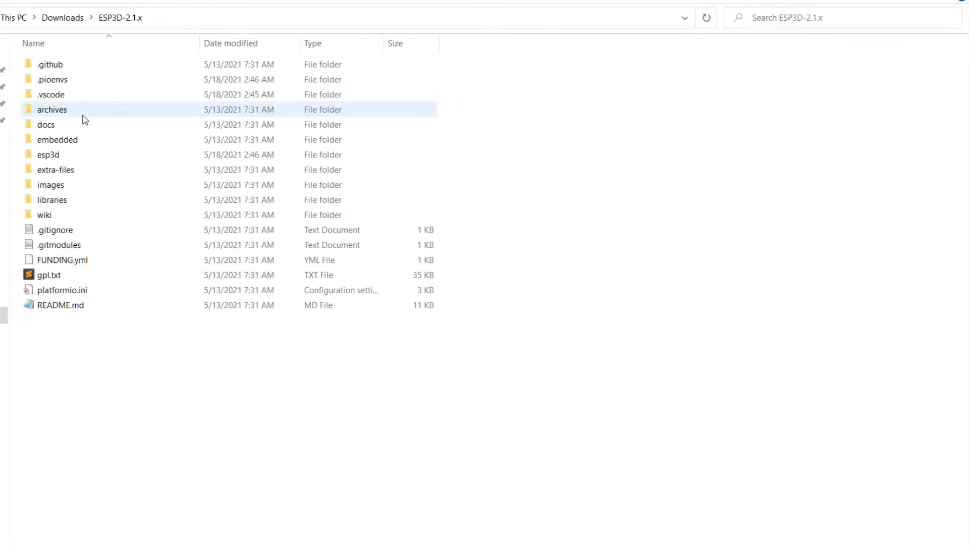
double_click(83, 80)
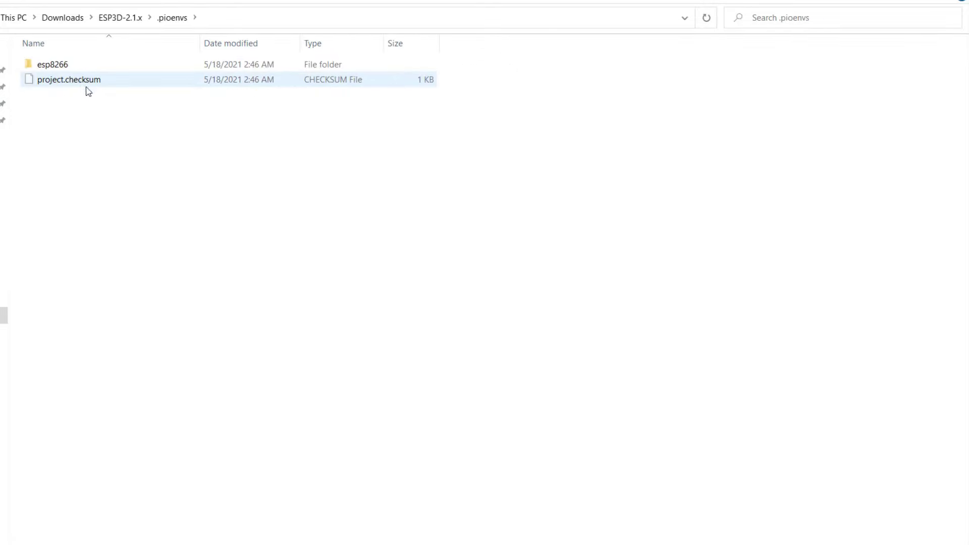
double_click(90, 65)
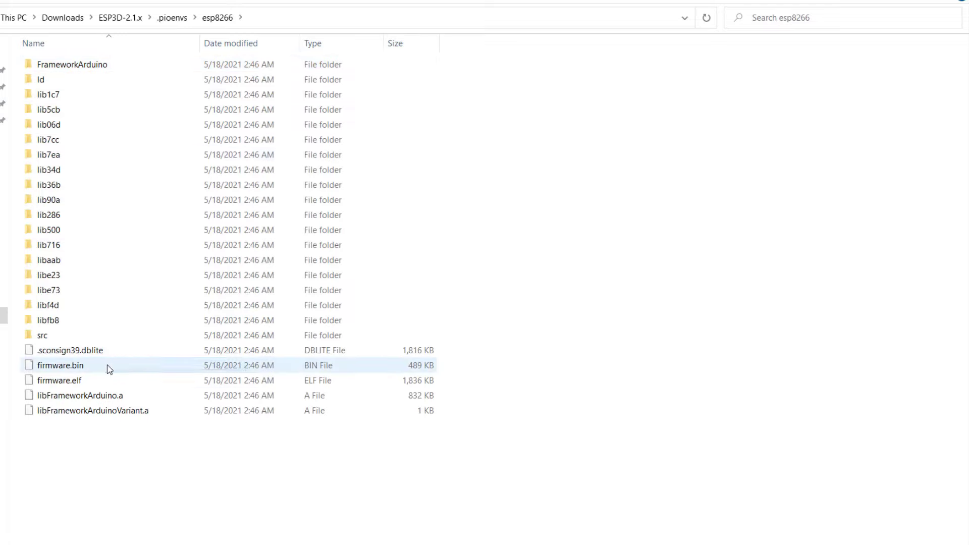
right_click(109, 368)
click(143, 284)
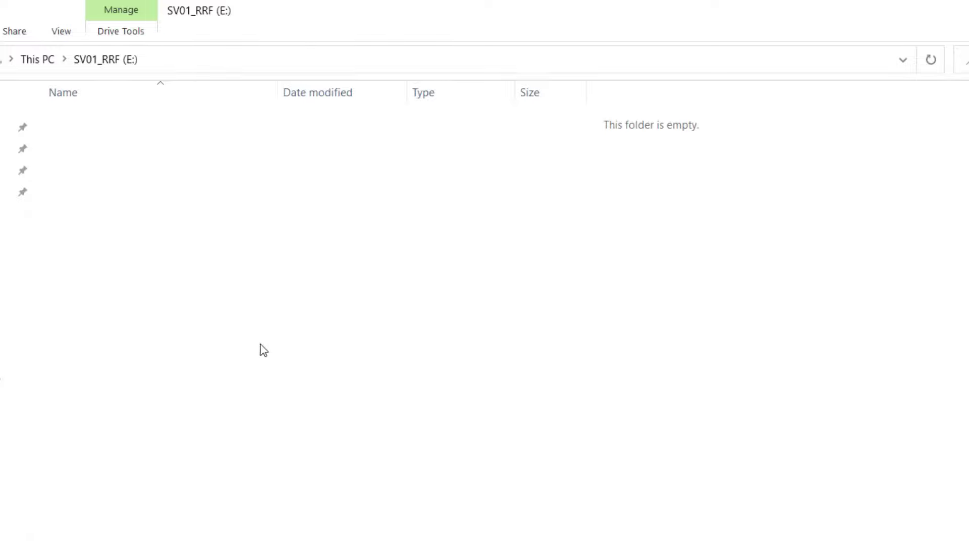
Paste it onto the SV01_RRF (E:) drive and rename it ESP3D.bin.
right_click(222, 267)
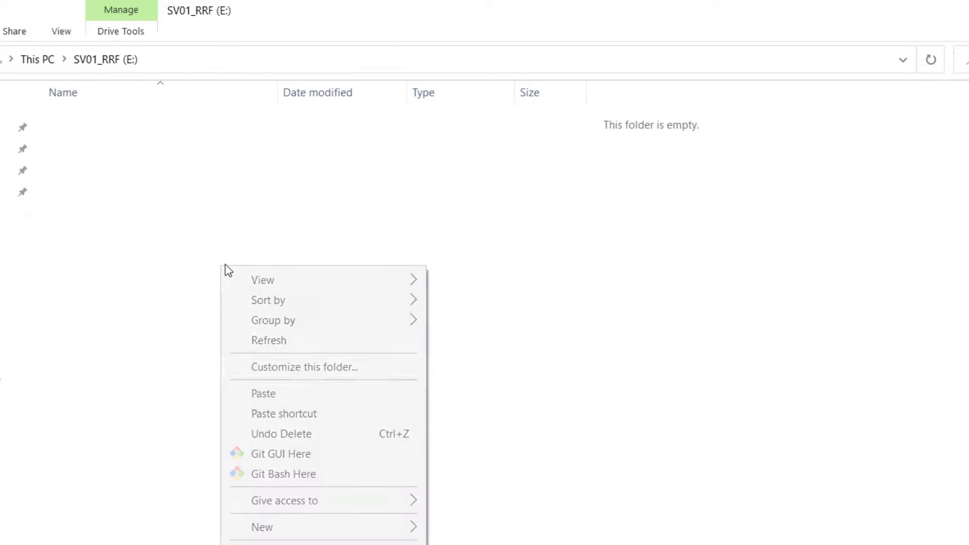
click(305, 392)
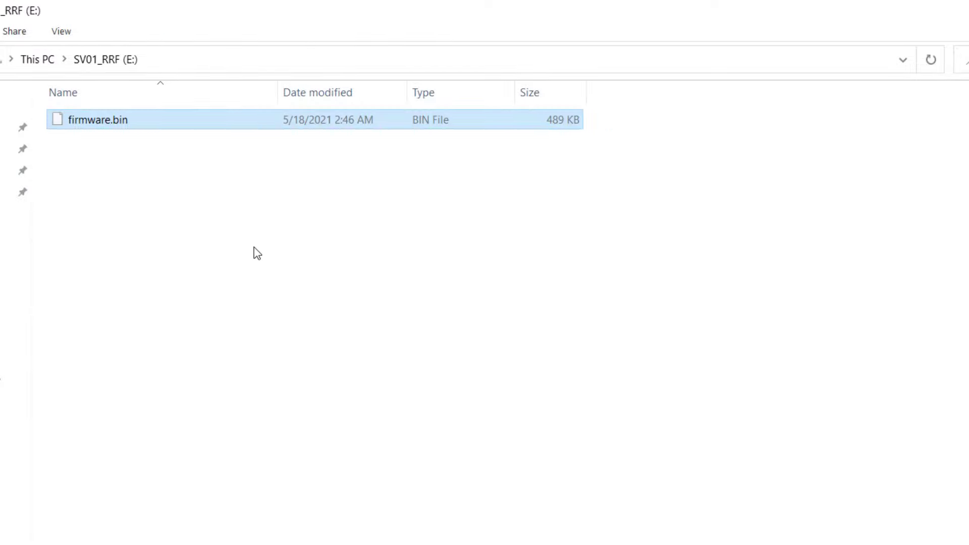
key(F2)
text(ESP)
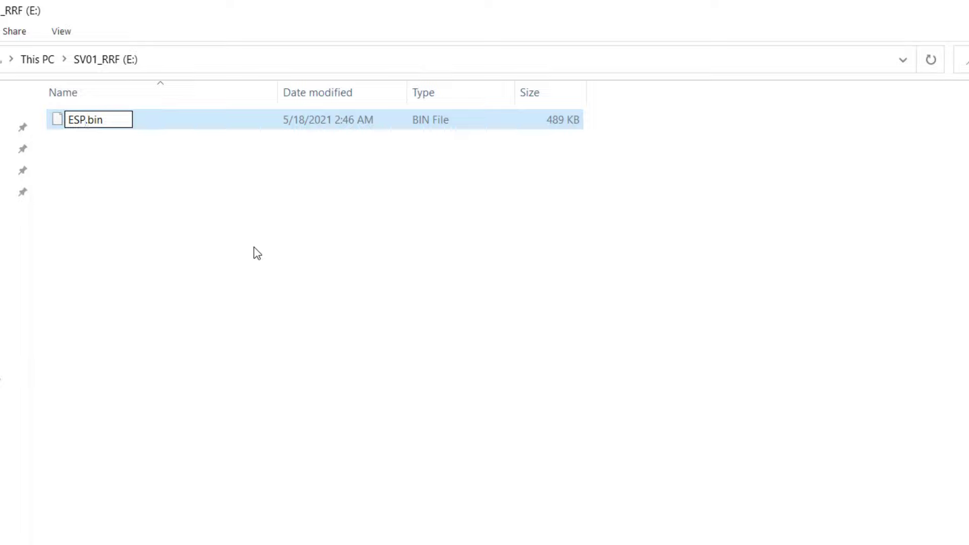
text(3D)
key(Return)
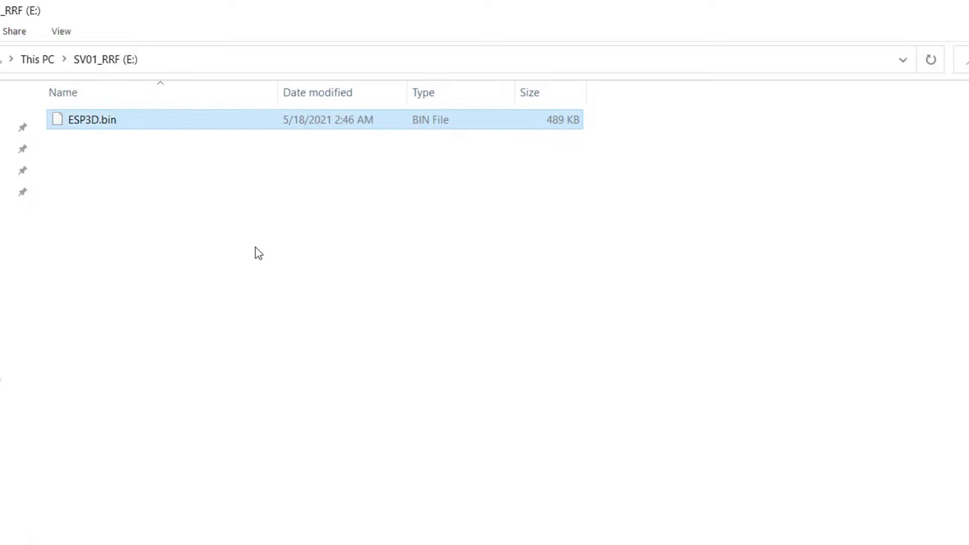
click(255, 248)
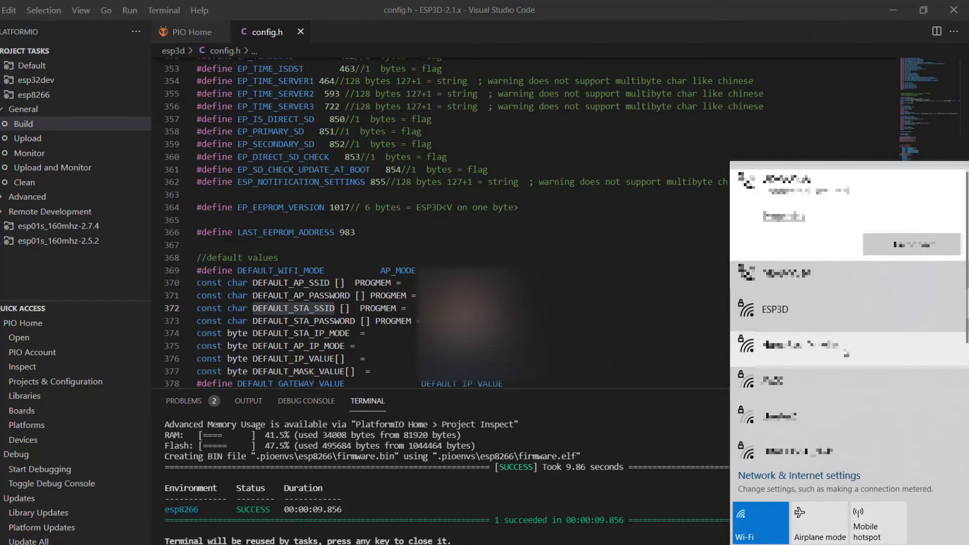
Join the ESP3D Wi-Fi network with Connect automatically turned off, entering its security key.
click(834, 317)
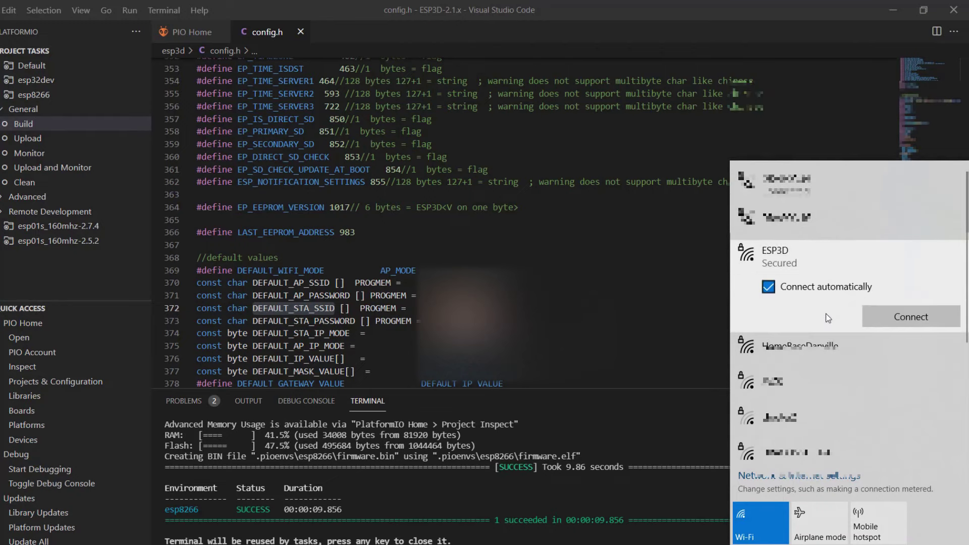
click(812, 296)
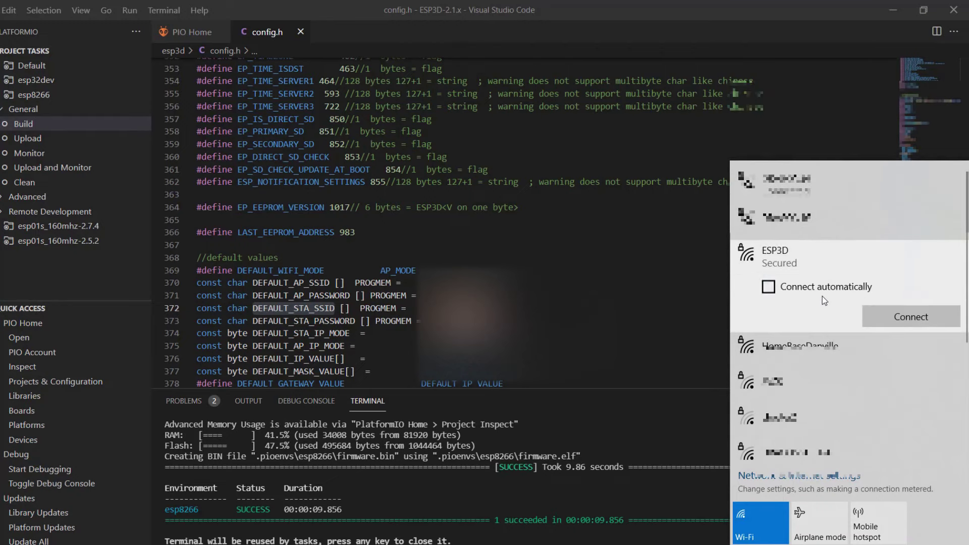
click(895, 314)
text(12)
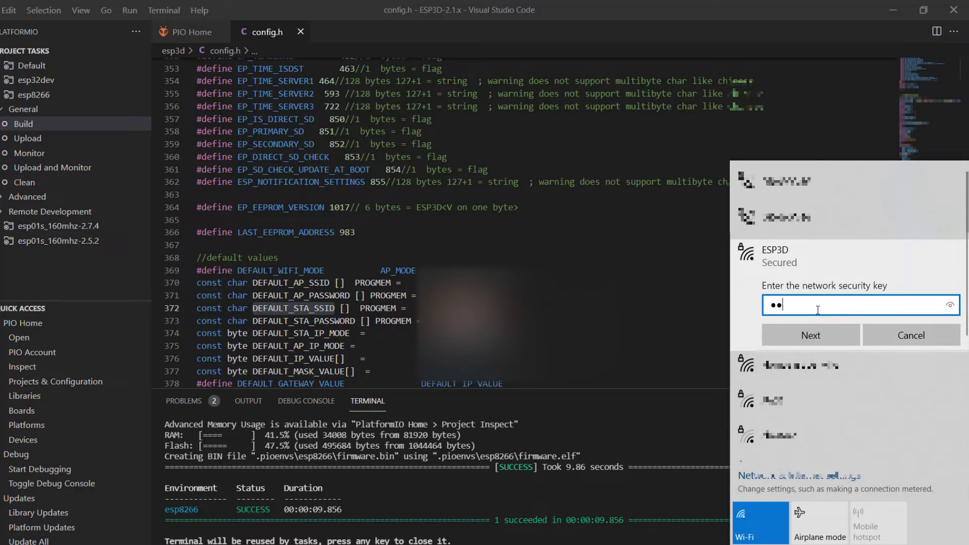
text(345678)
key(alt+F8)
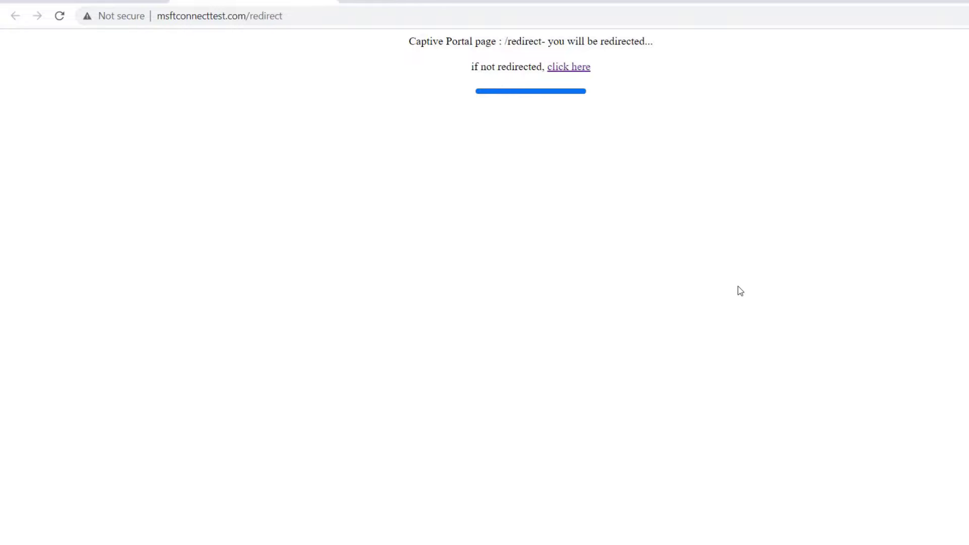
Browse to 192.168.0.1 to reach the board's missing-index.html.gz page.
click(446, 16)
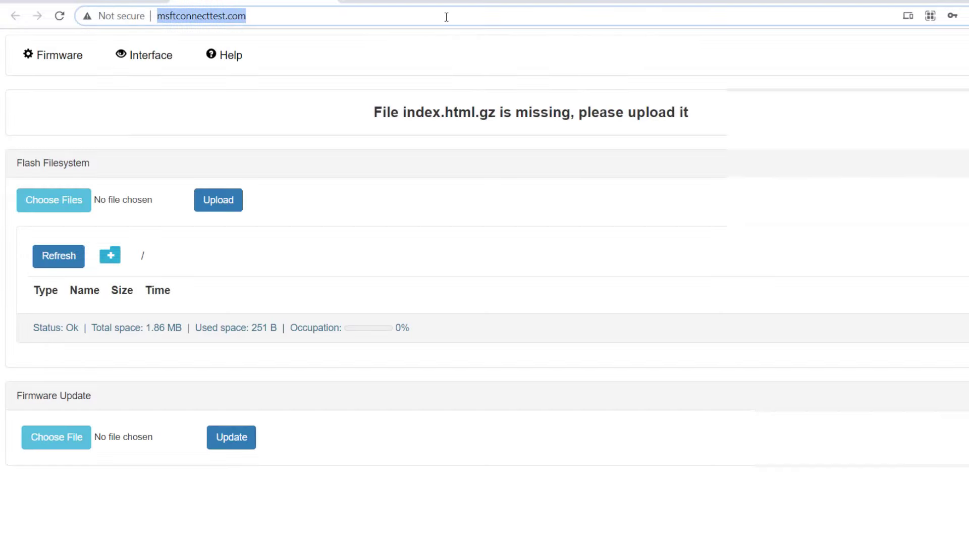
text(192.168.)
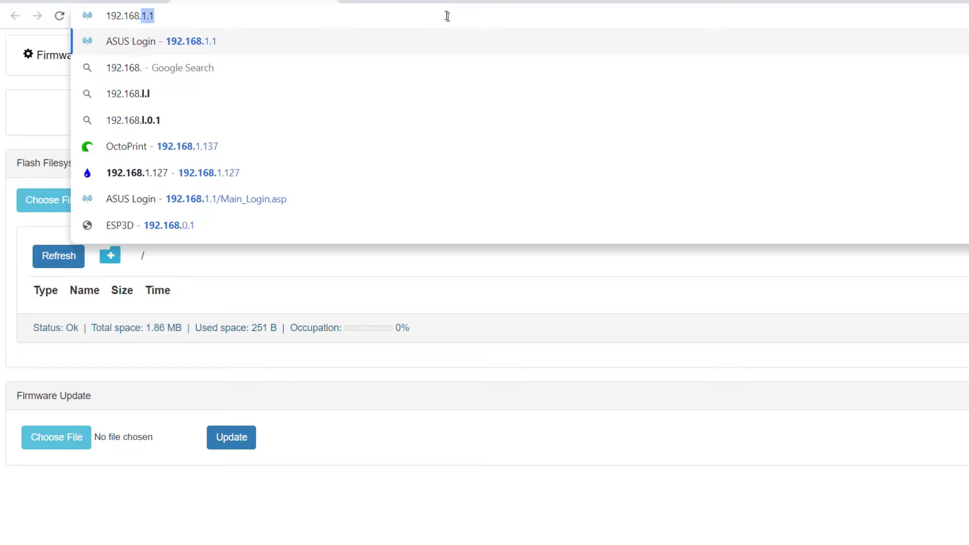
text(0.1)
key(Return)
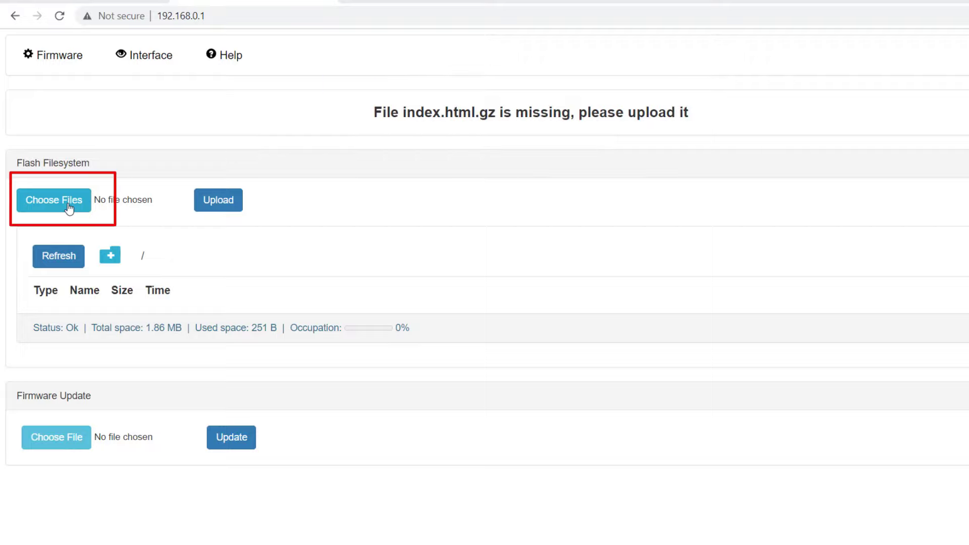
Upload index.html.gz from ESP3D-WEBUI-2.1 to flash and go to the ESP3D interface.
click(70, 207)
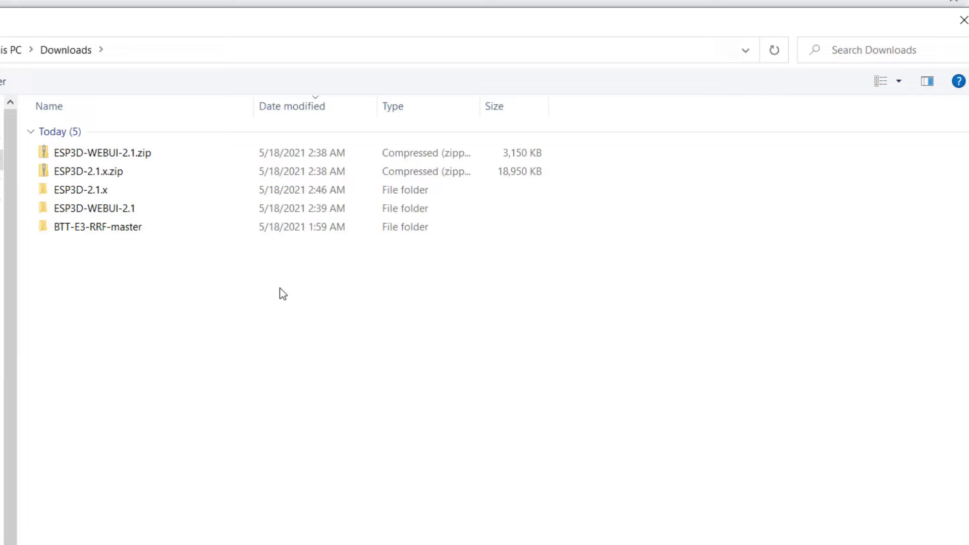
double_click(155, 217)
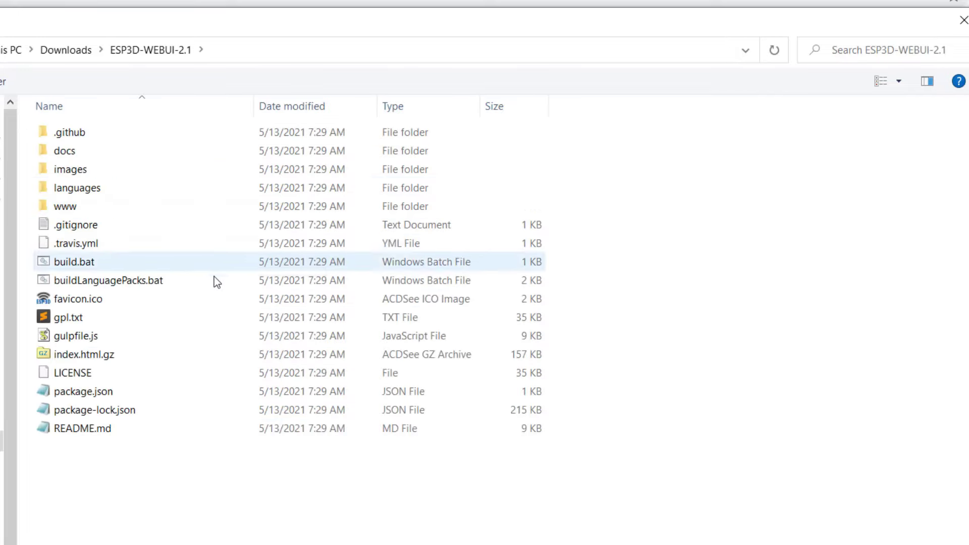
click(143, 360)
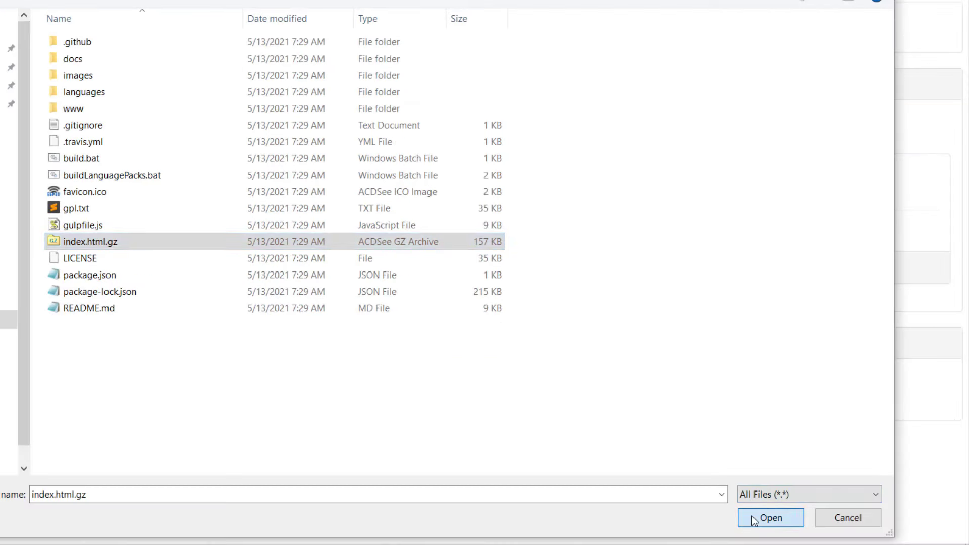
click(770, 517)
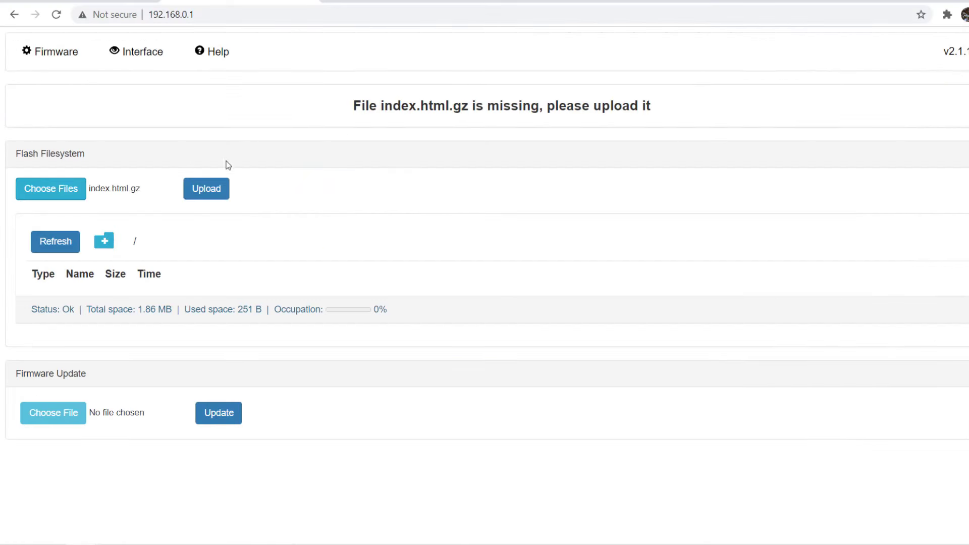
click(213, 192)
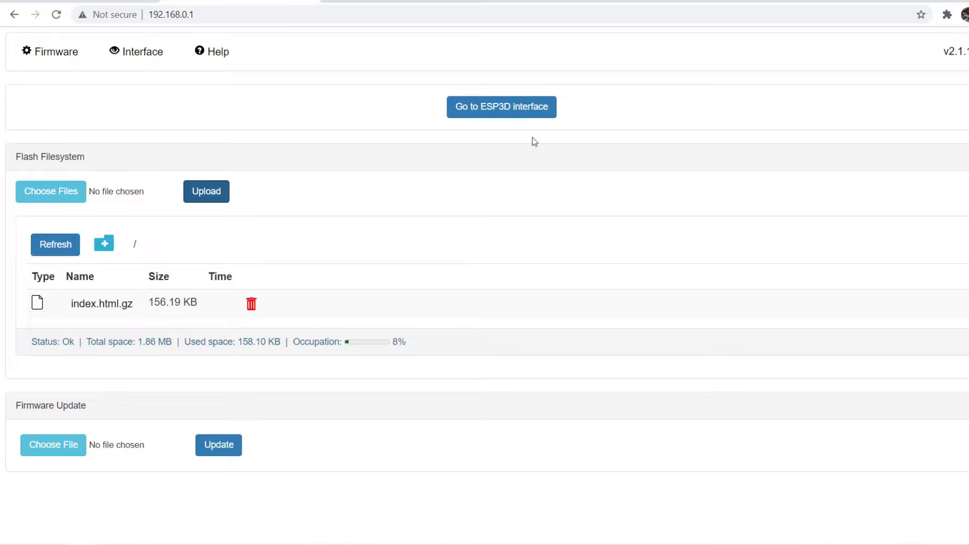
click(528, 109)
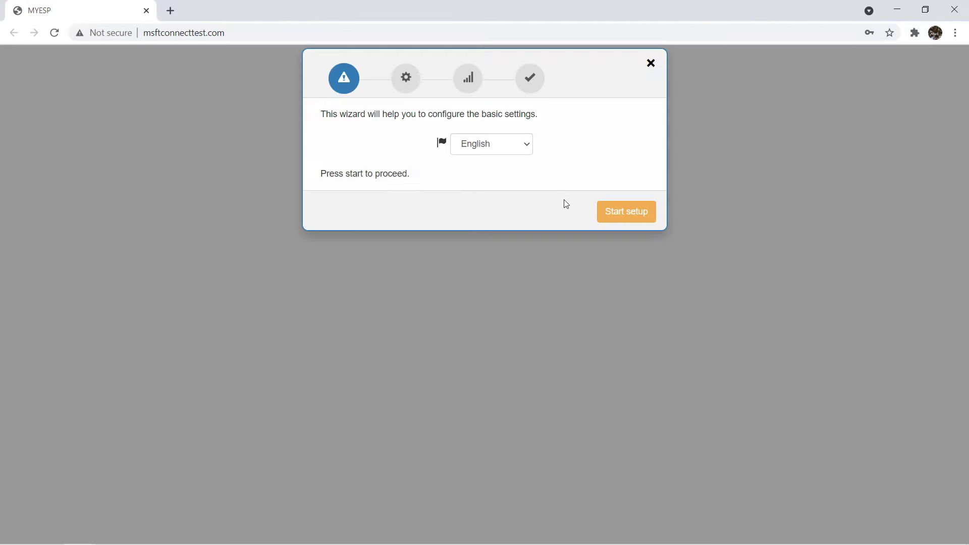
Start the setup wizard and save Marlin as firmware base with 115200 baud.
click(630, 214)
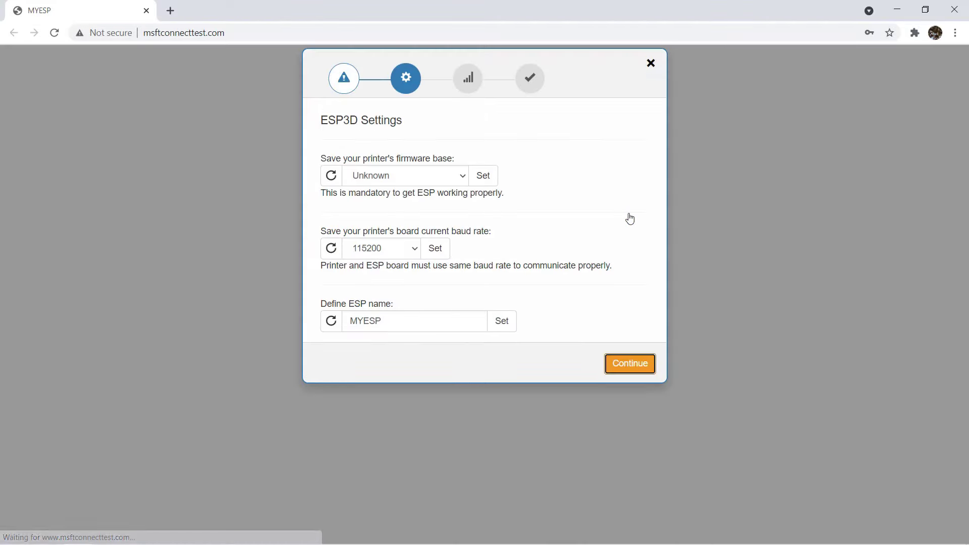
click(461, 181)
click(430, 213)
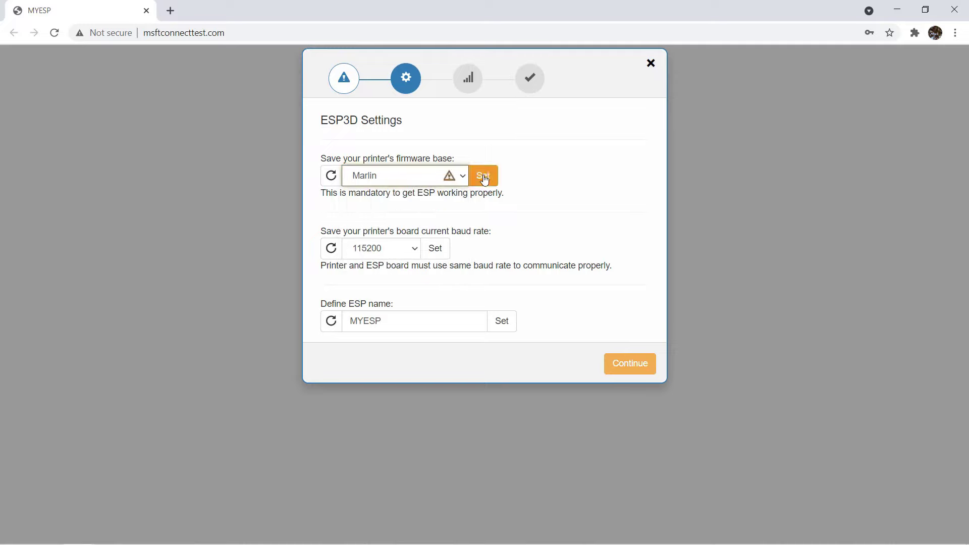
click(484, 178)
click(443, 248)
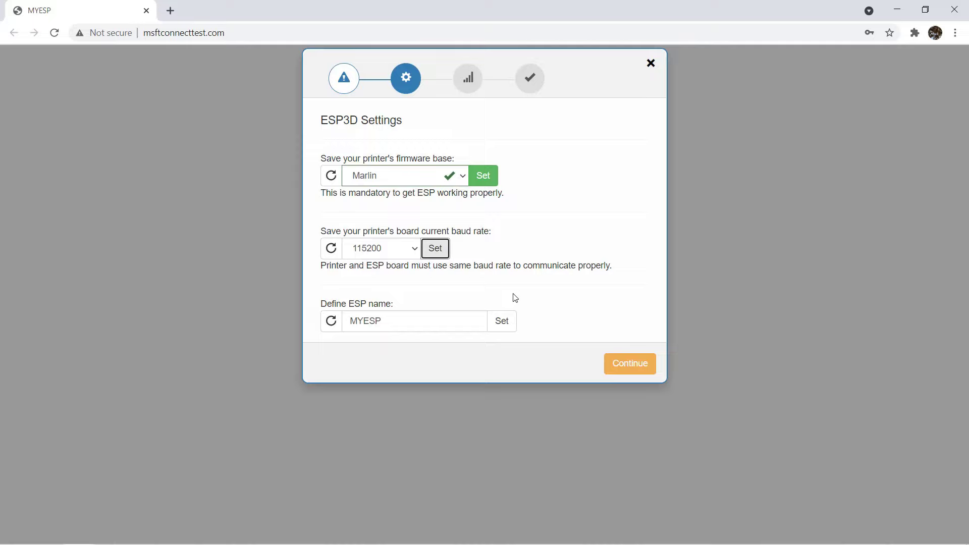
Replace the ESP name with ESP3DSV0.
click(405, 326)
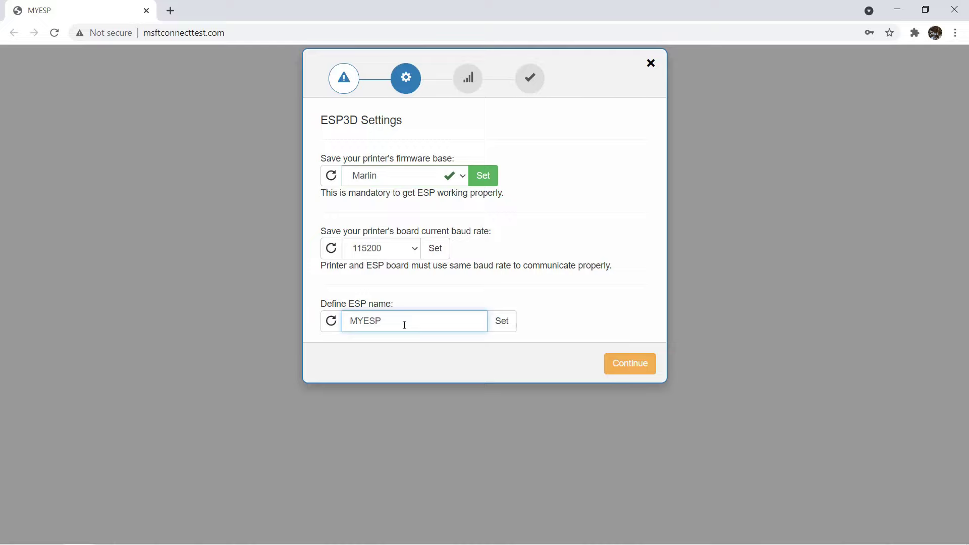
key(ctrl+a)
text(ESP3)
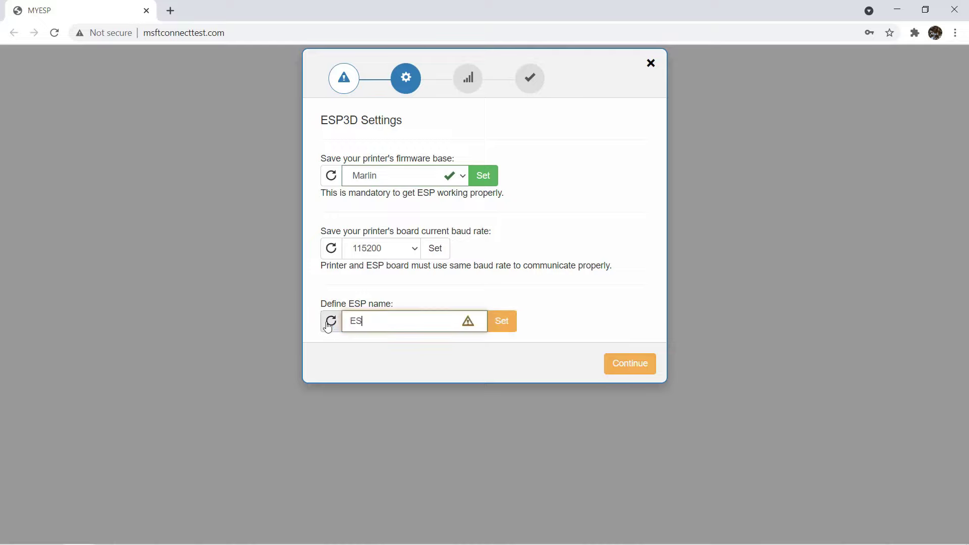
text(D)
key(BackSpace)
text(DSV0)
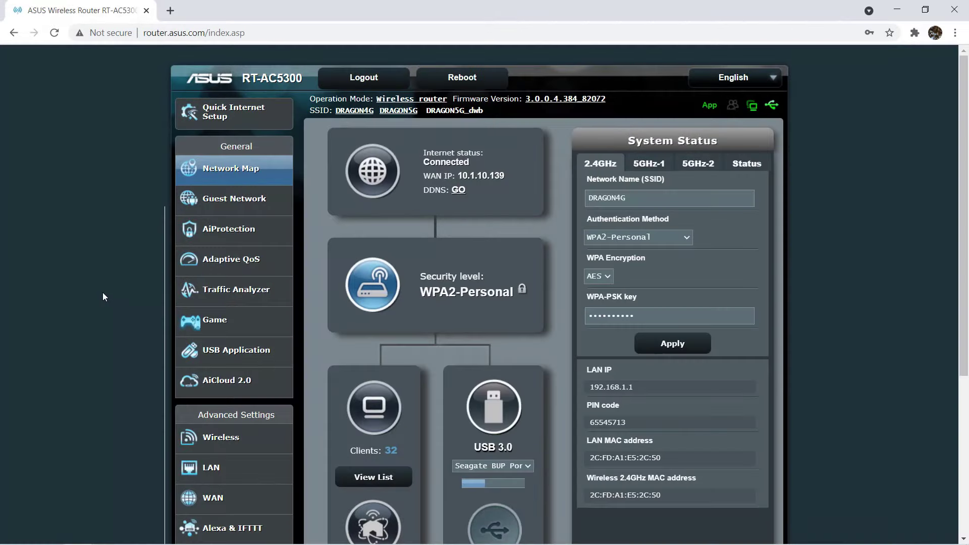
Open the router's LAN DHCP Server tab to find esp3dsv01 assigned 192.168.1.127.
scroll(112, 311, down, 3)
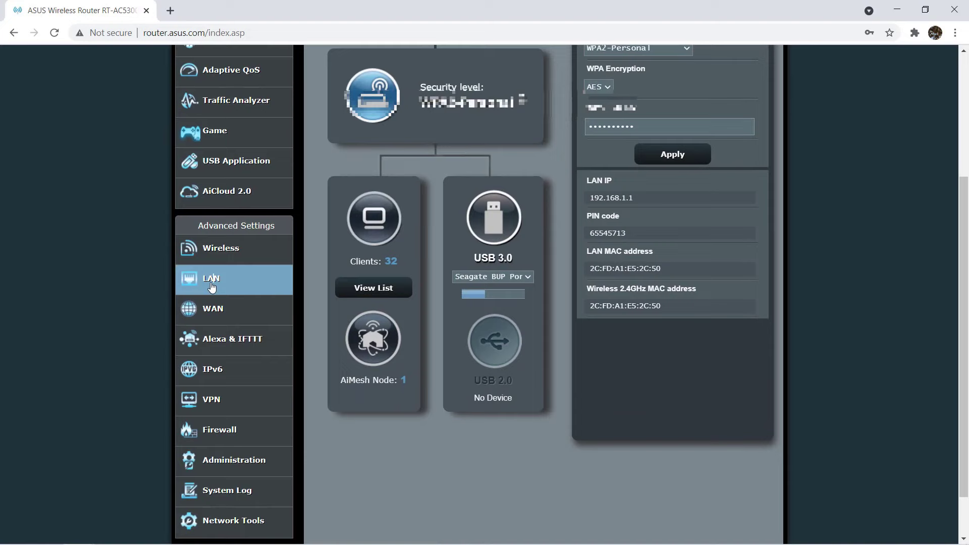
click(214, 277)
click(379, 134)
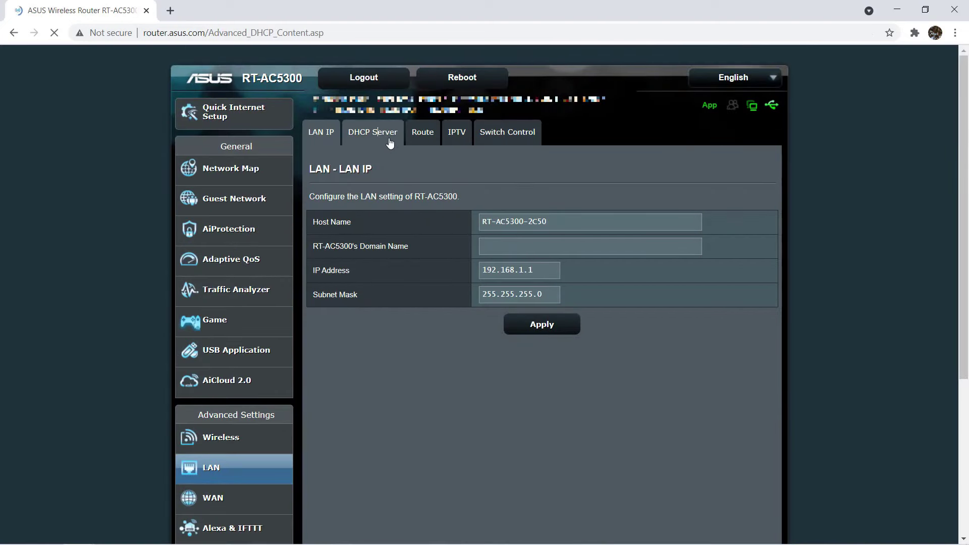
scroll(450, 206, down, 5)
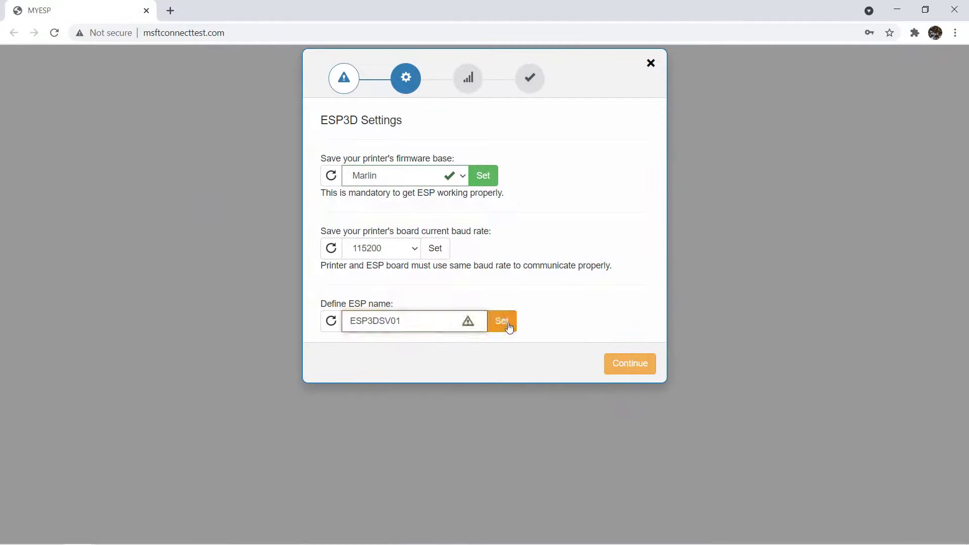
Save ESP3DSV01 as the ESP name and set the ESP role to Client Station.
click(506, 324)
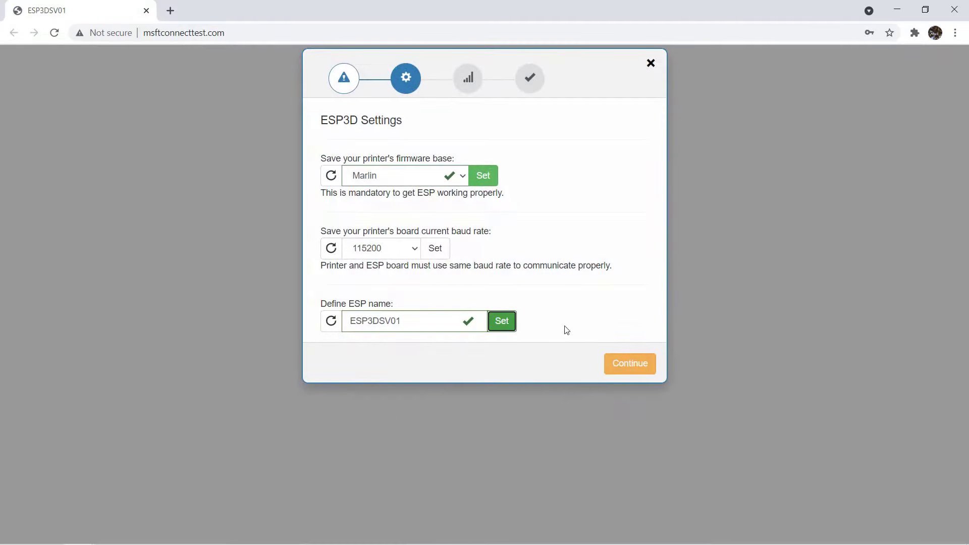
click(617, 364)
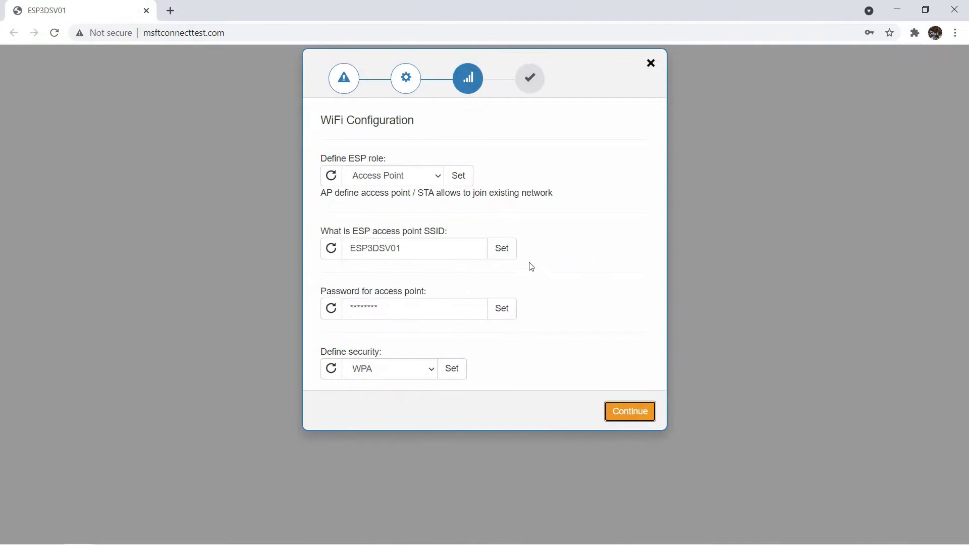
click(438, 180)
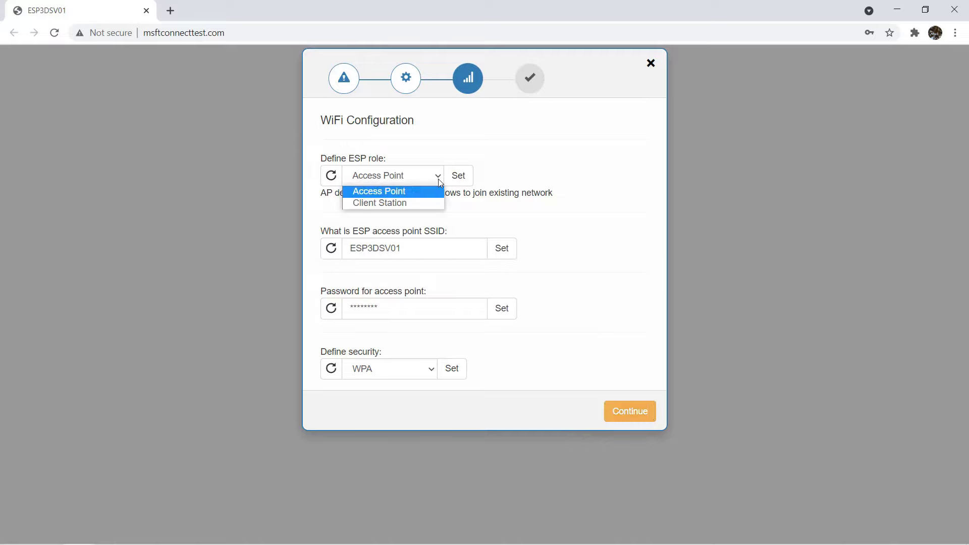
click(414, 200)
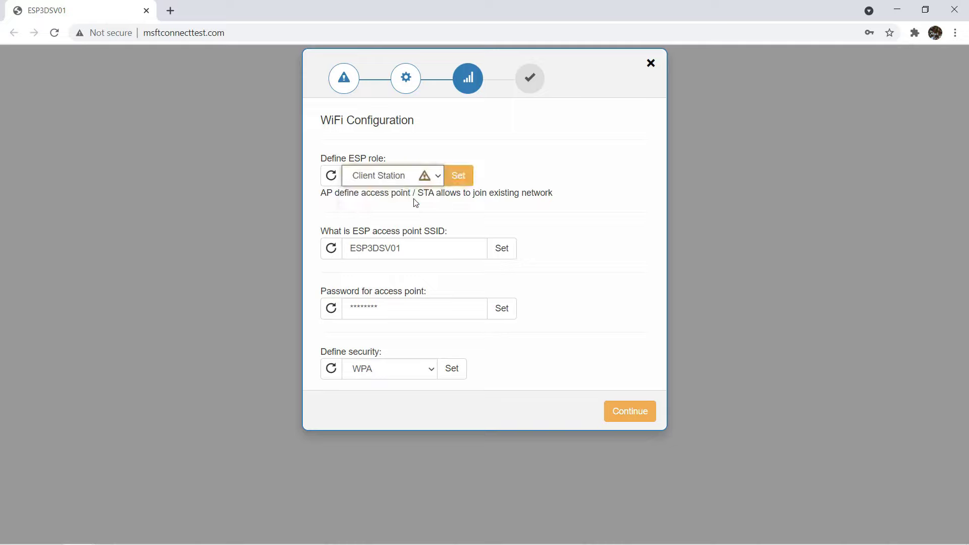
click(450, 182)
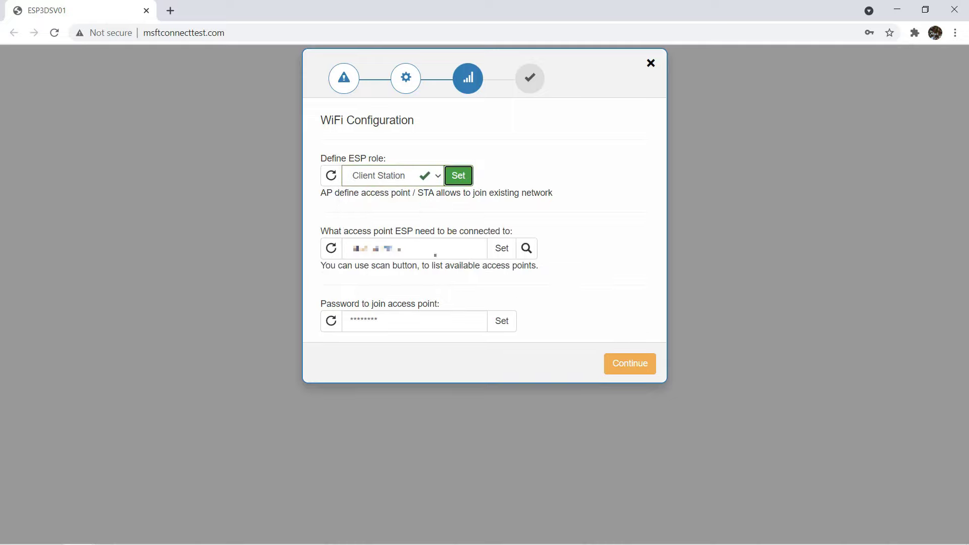
Enter the Wi-Fi join password, save access point and password, and close the wizard.
drag(426, 321, 313, 326)
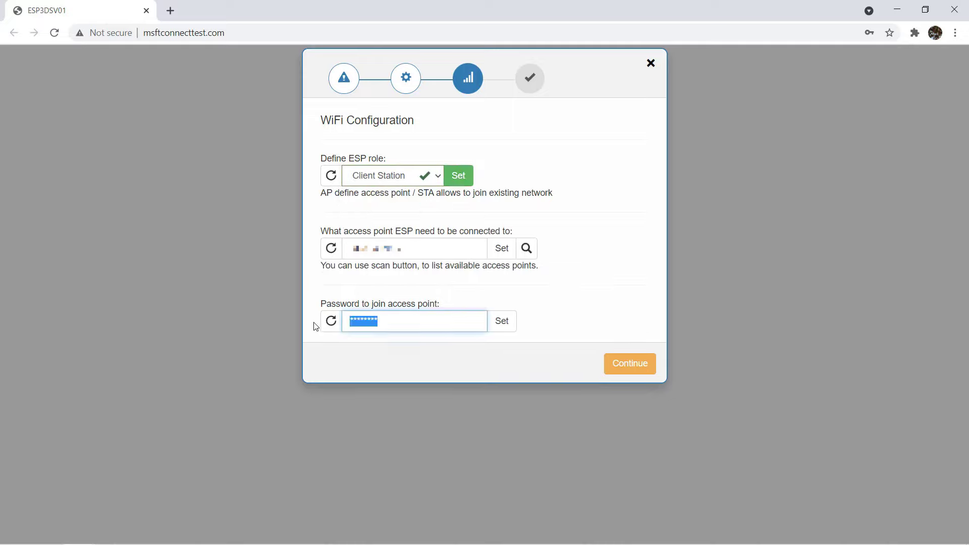
key(BackSpace)
text(*******)
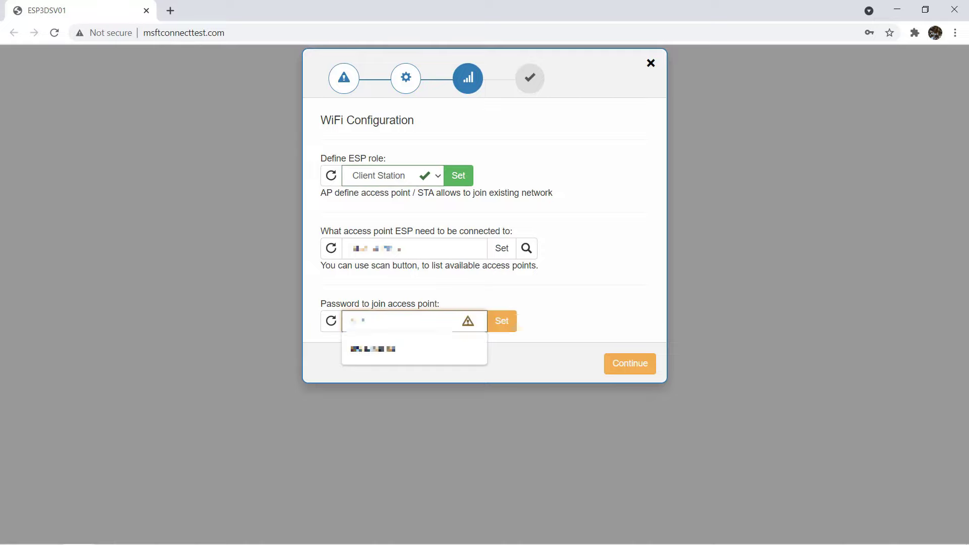
text(**)
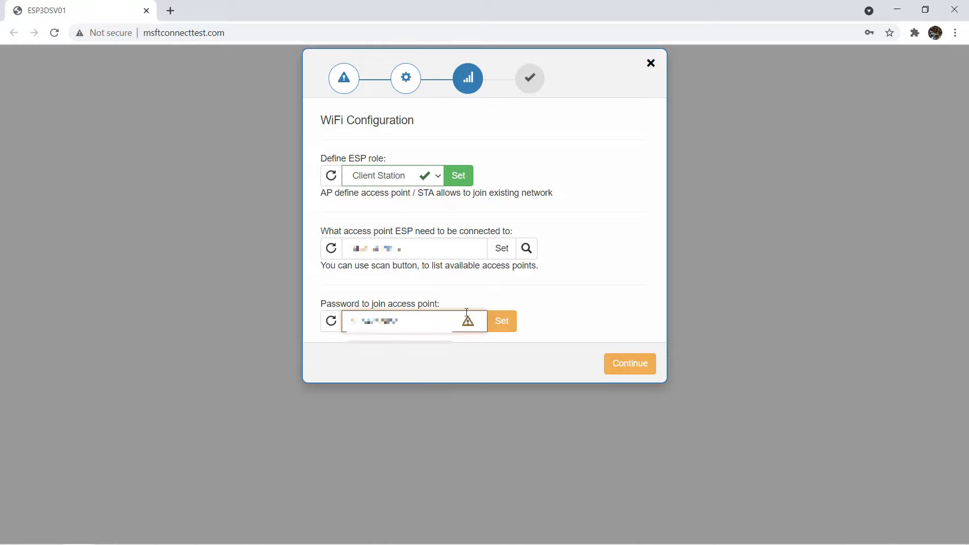
click(503, 248)
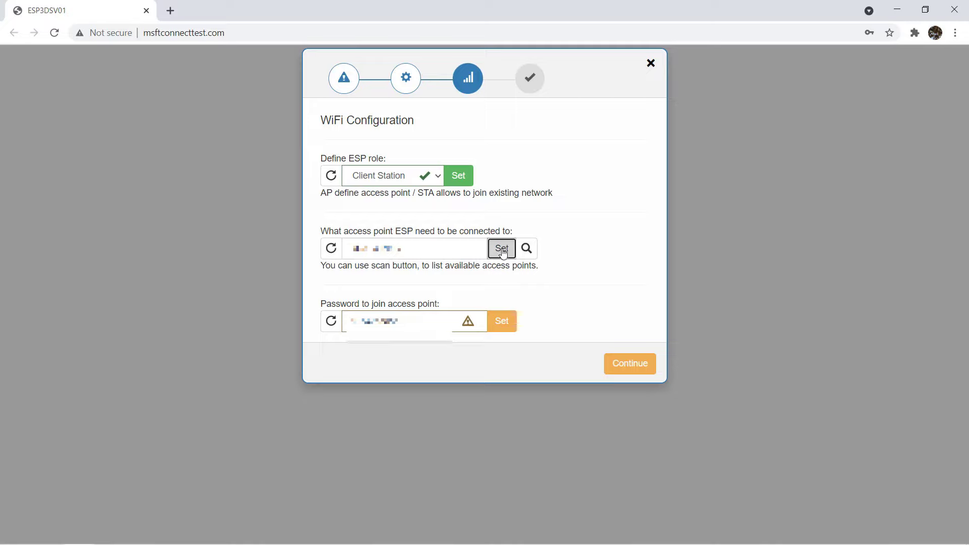
click(502, 321)
click(630, 368)
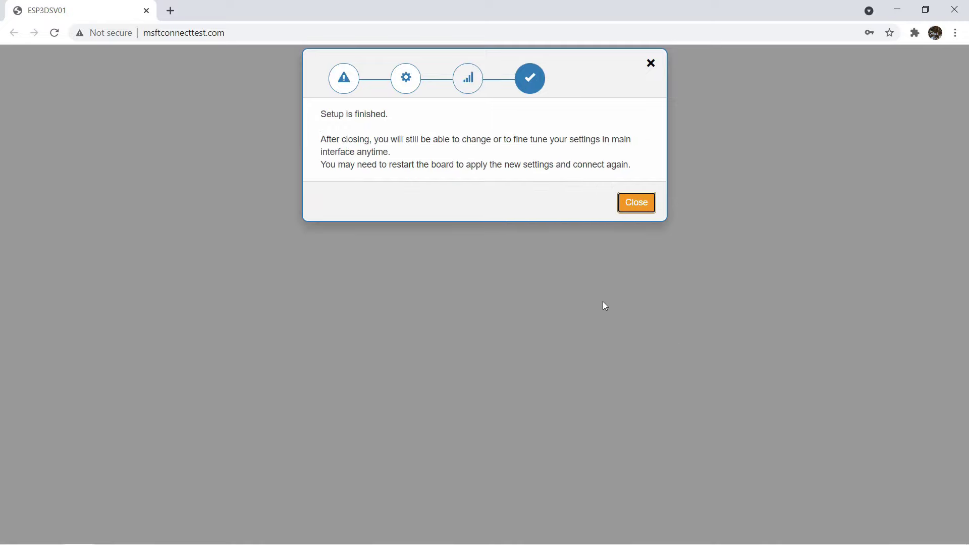
click(635, 207)
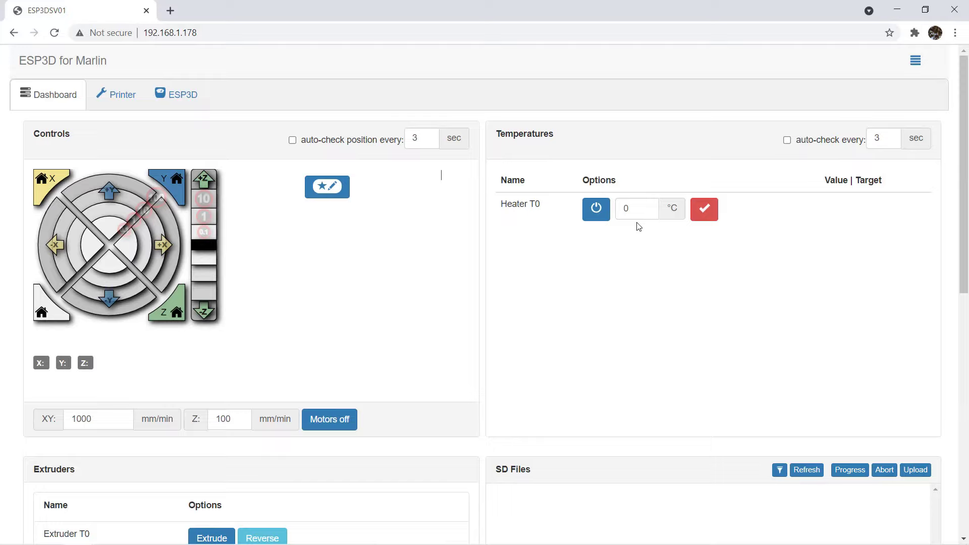
Enable bed controls in Preferences, save, and turn on 3-second temperature auto-check.
click(915, 60)
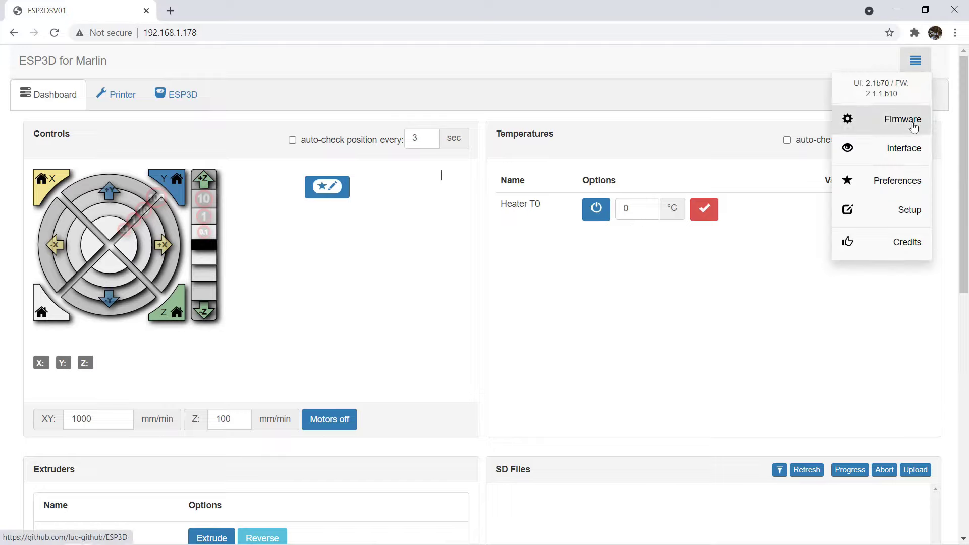
click(898, 186)
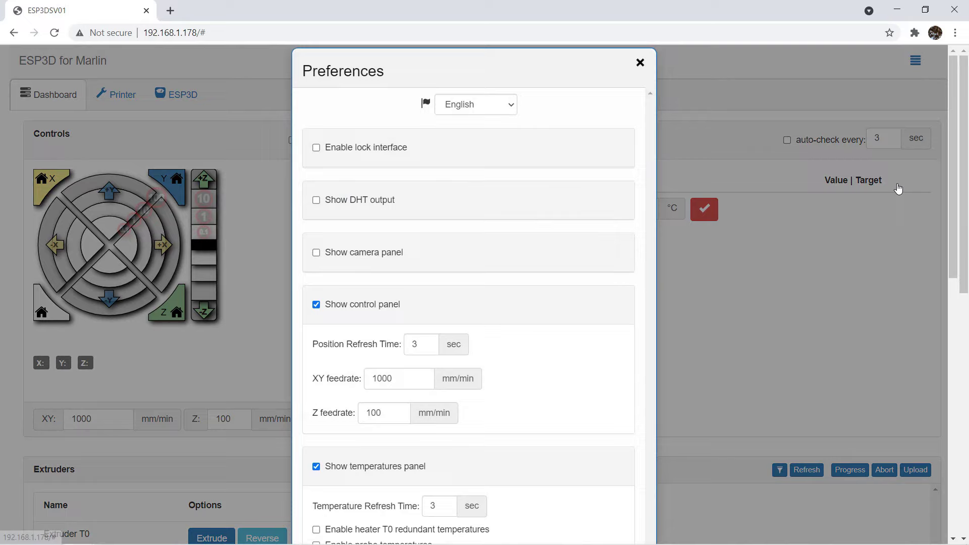
scroll(517, 279, down, 1)
scroll(517, 279, down, 3)
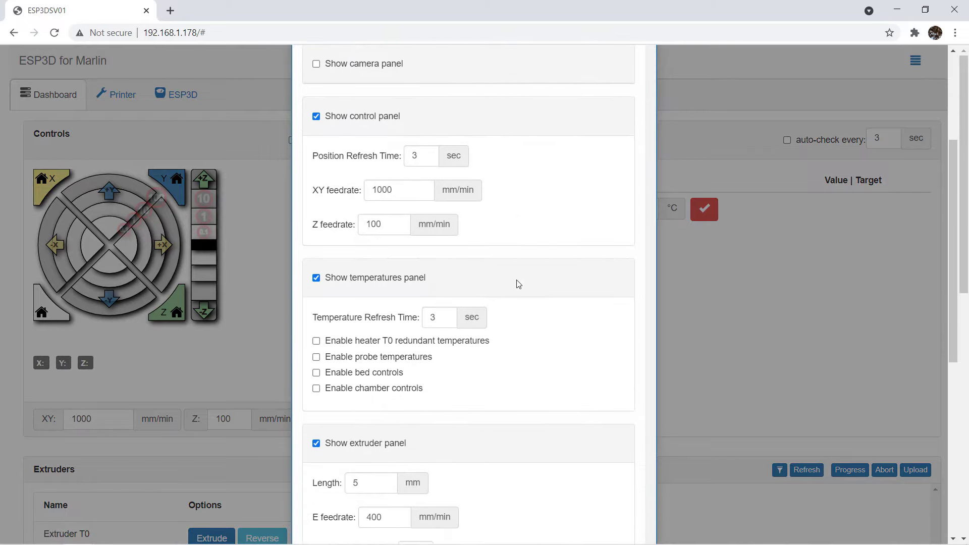
click(317, 373)
scroll(515, 342, down, 10)
click(580, 523)
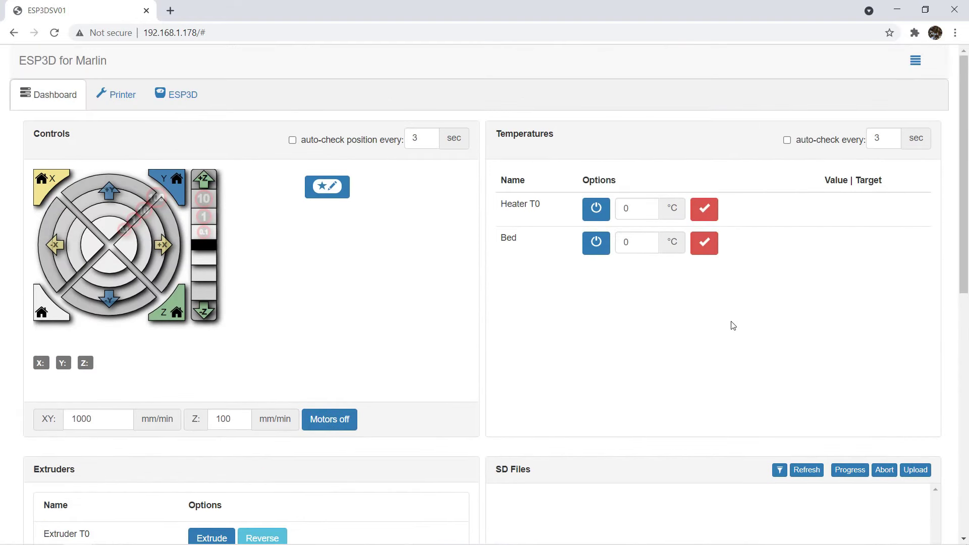
click(787, 141)
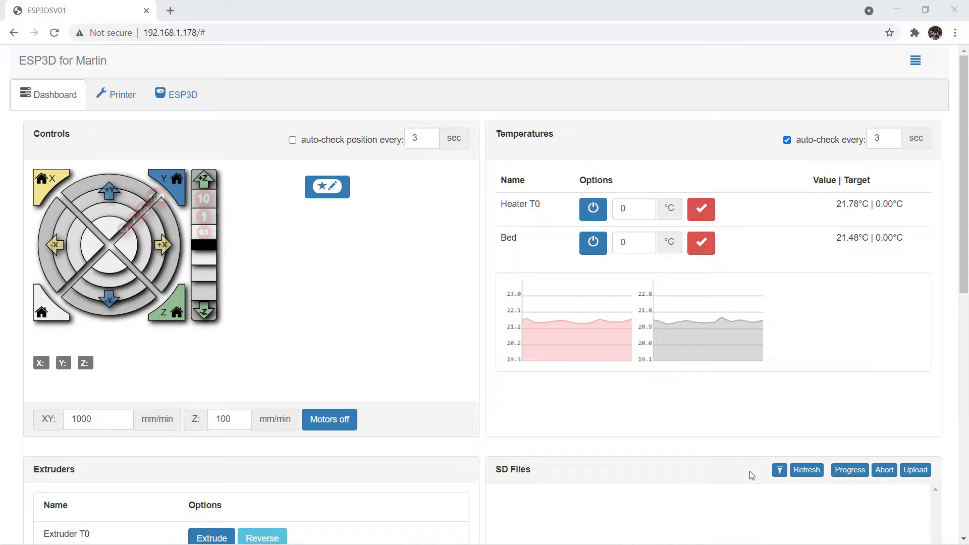
Scroll the dashboard down to the Commands panel.
scroll(387, 283, down, 6)
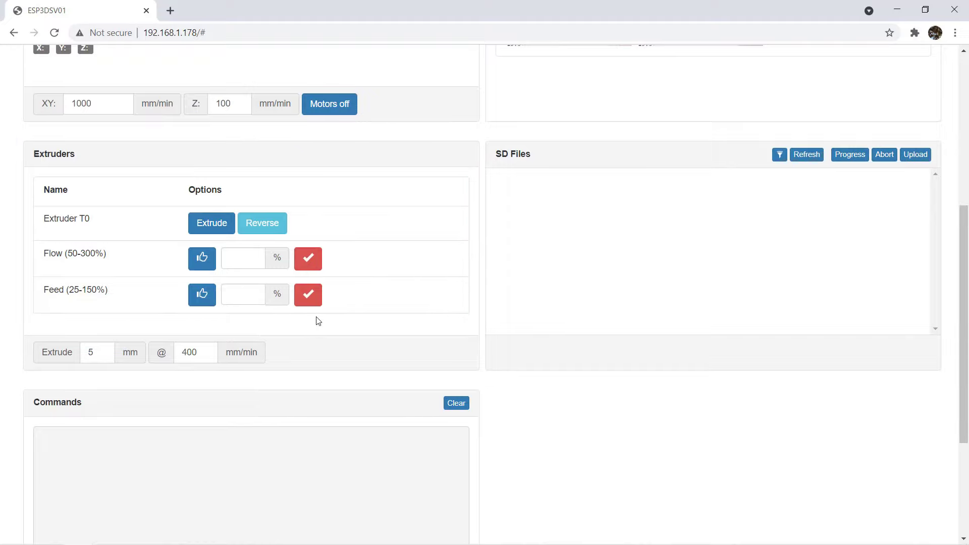
scroll(325, 319, down, 4)
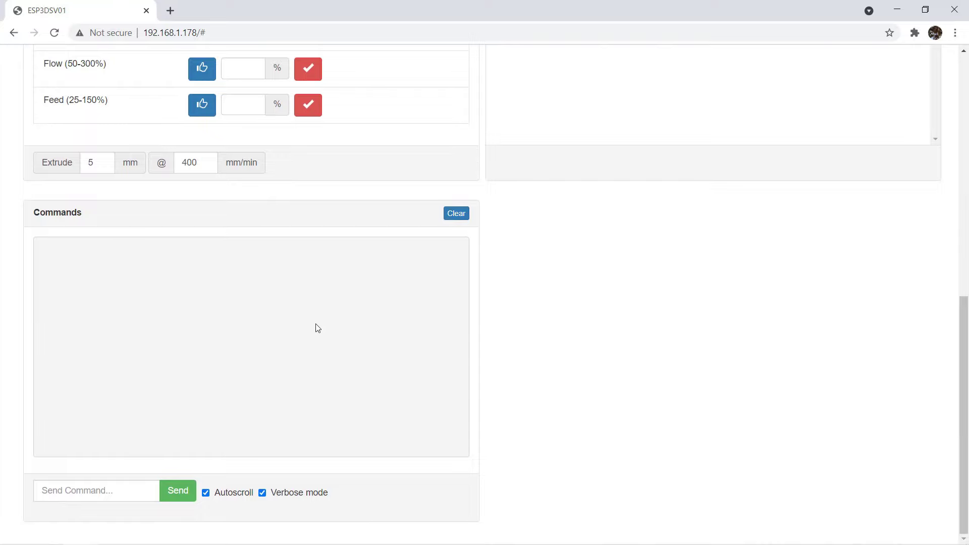
Home all axes by sending G28.
click(127, 487)
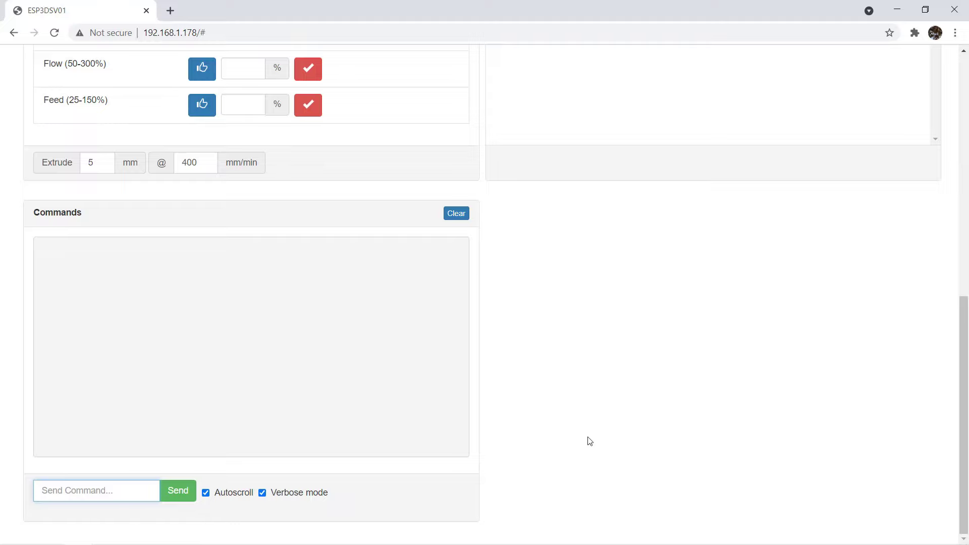
text(G28)
key(Return)
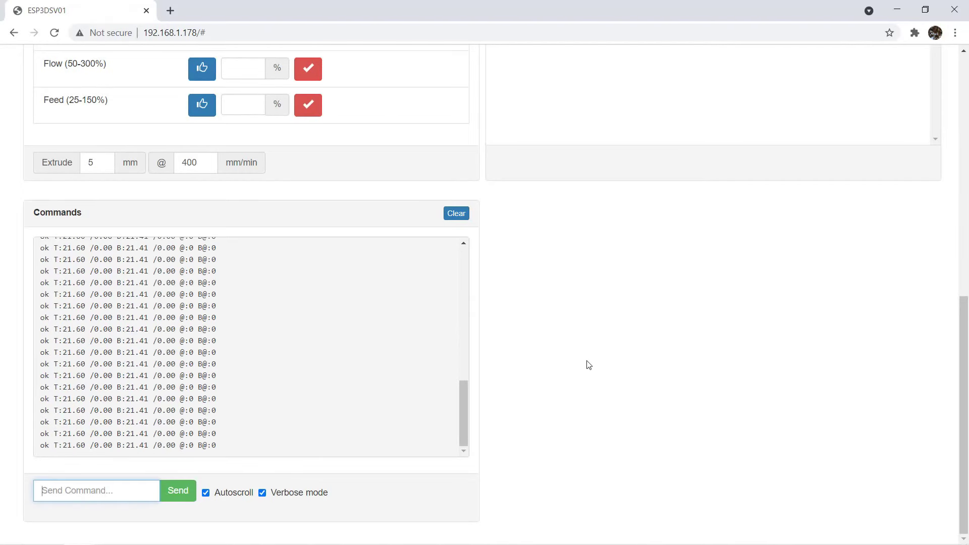
Send M503 and scroll through the listed printer settings.
text(M503)
key(Return)
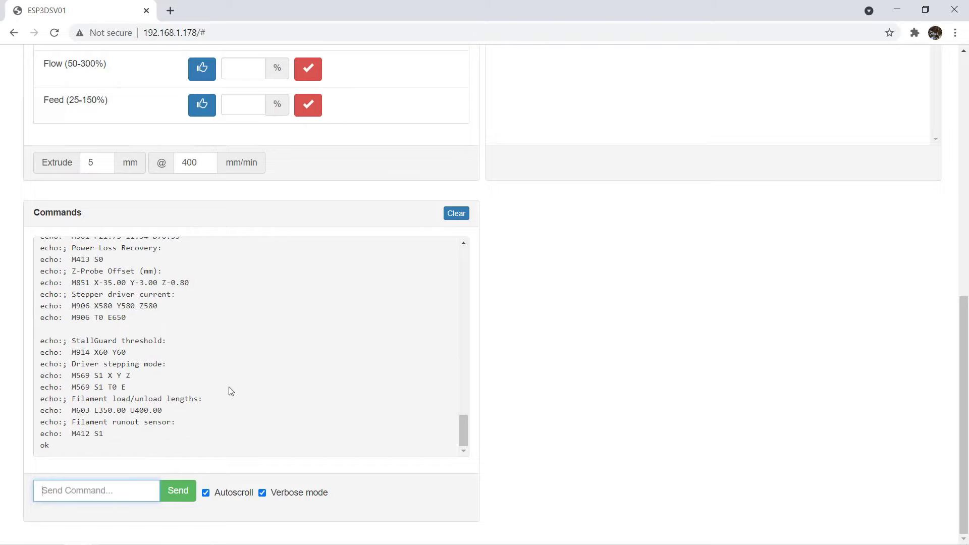
scroll(231, 391, up, 4)
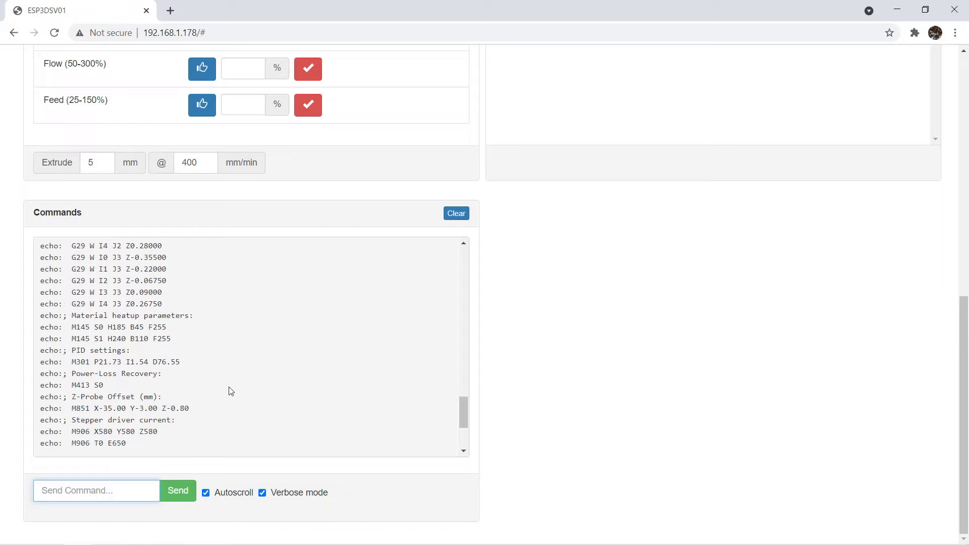
scroll(231, 391, up, 4)
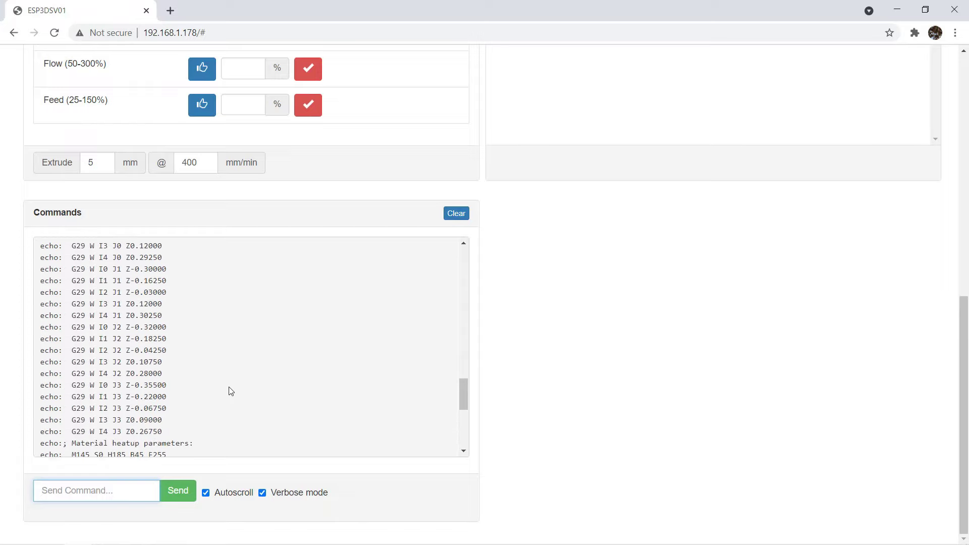
scroll(230, 390, up, 2)
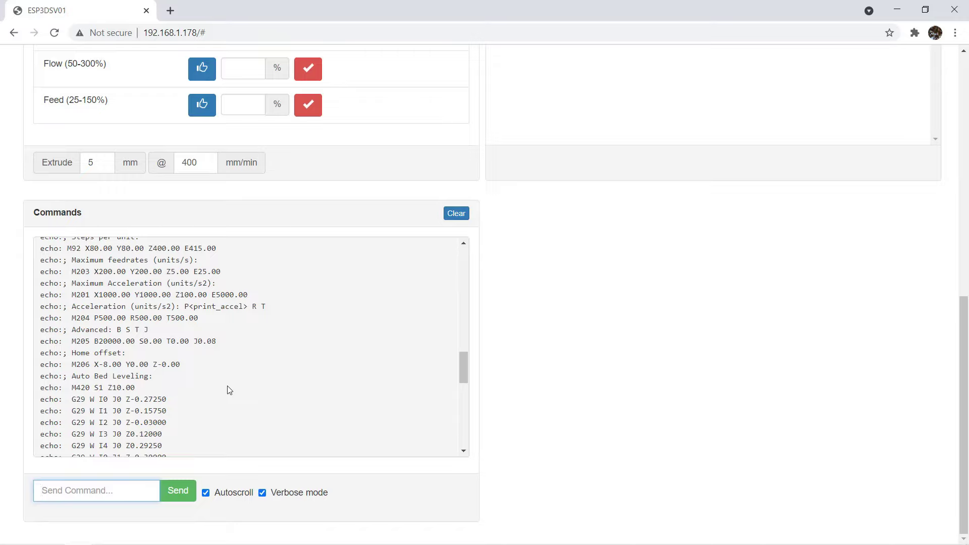
scroll(230, 390, up, 2)
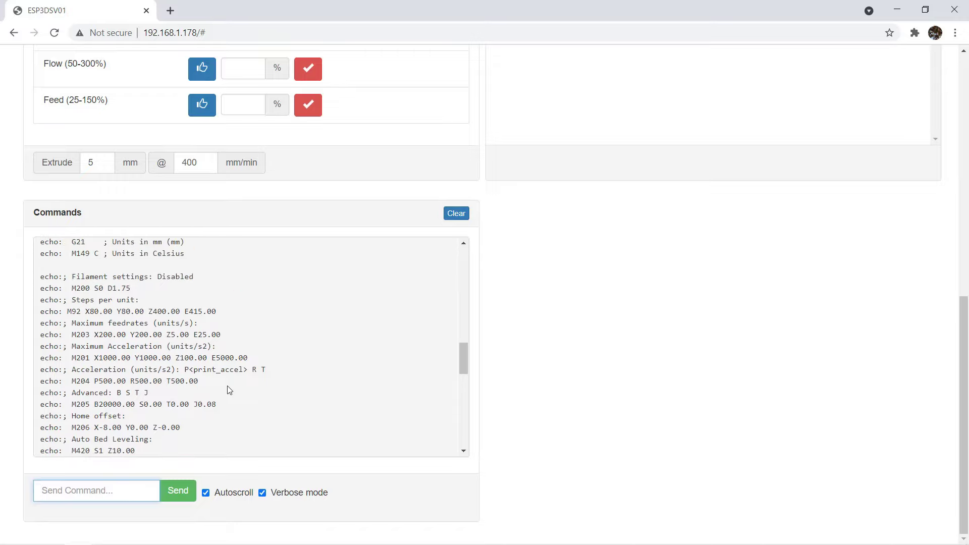
scroll(230, 390, down, 12)
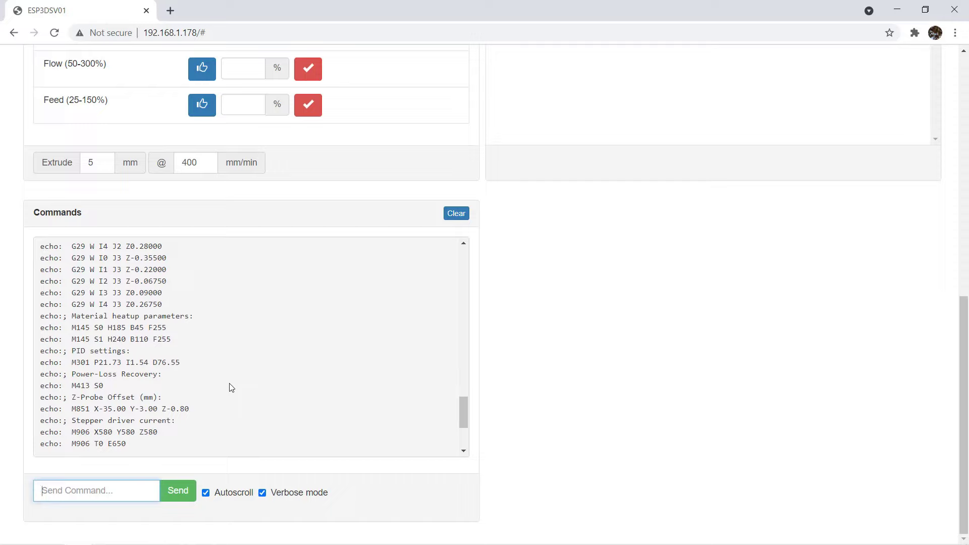
scroll(231, 388, down, 5)
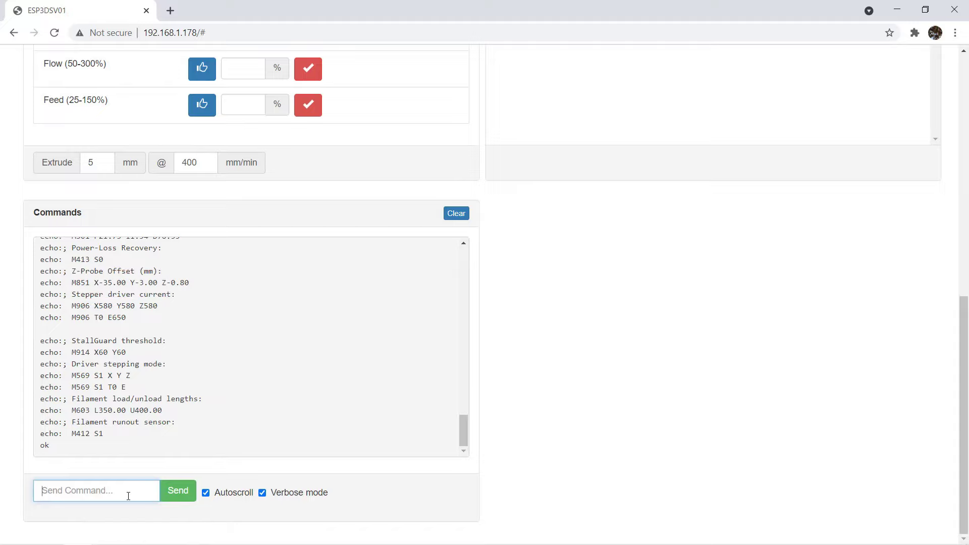
Send M851 Z-0.75, M500, M503 and M914 to set, store and verify settings.
text(M851 Z-0.75)
key(Return)
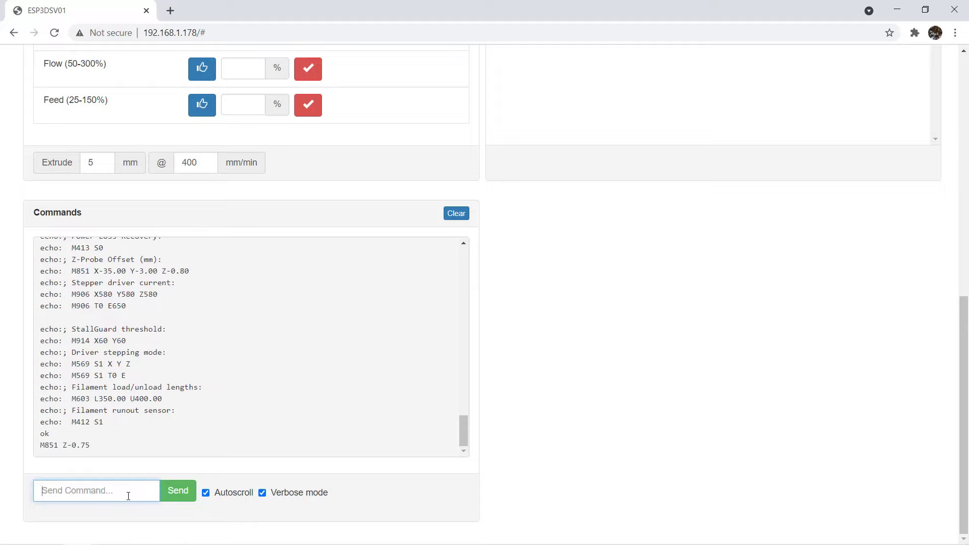
text(M500)
key(Return)
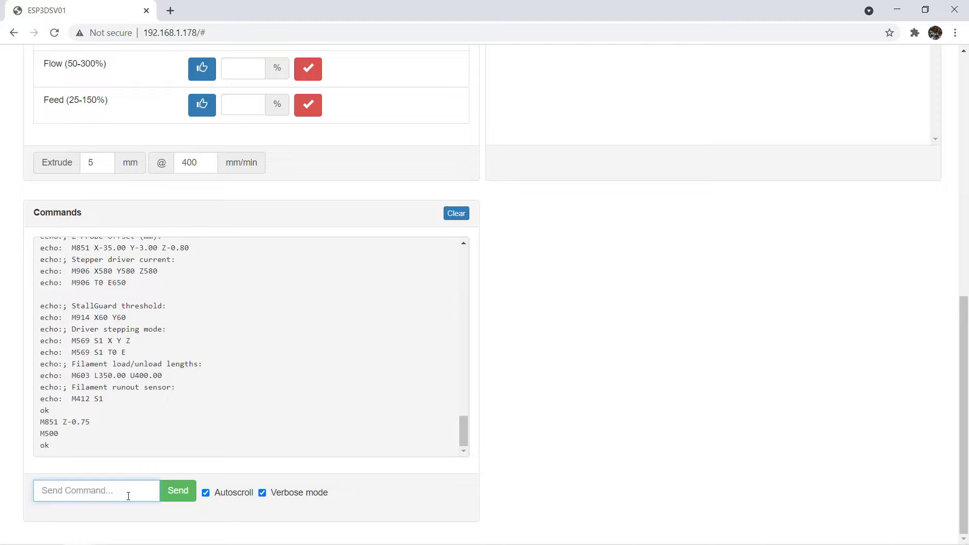
text(M503)
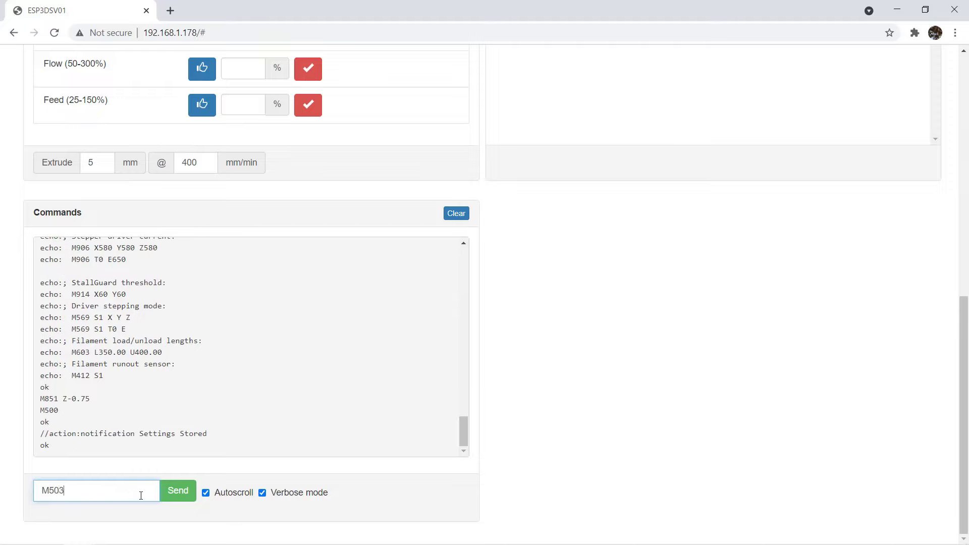
key(Return)
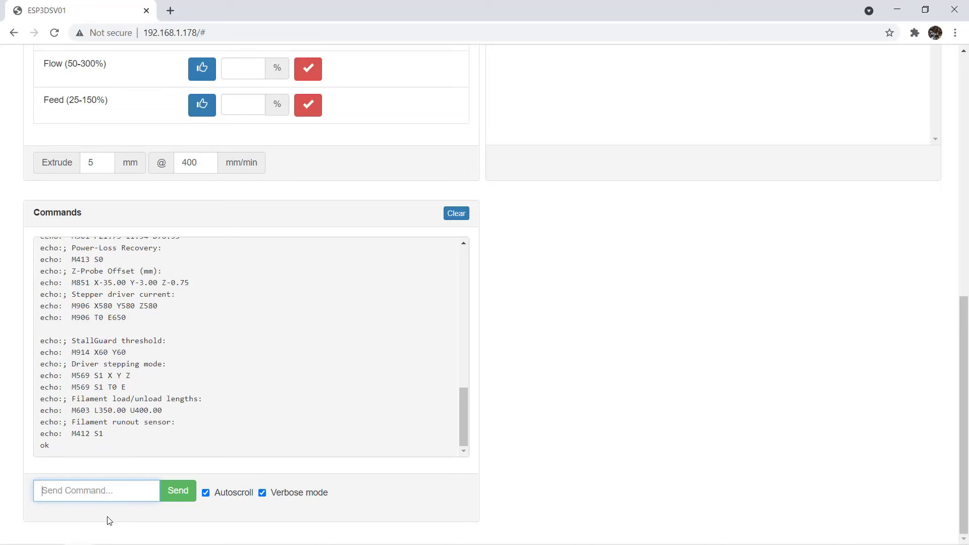
text(M914)
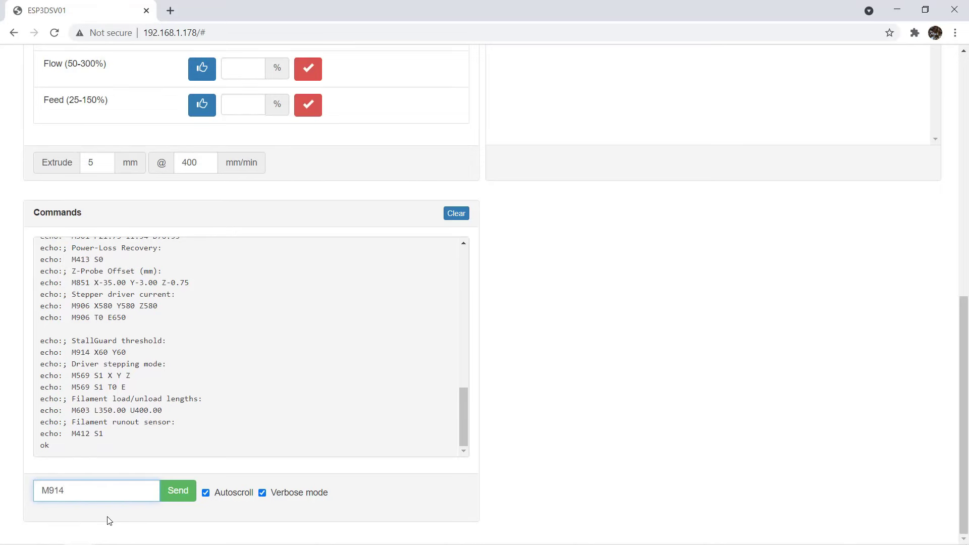
key(Return)
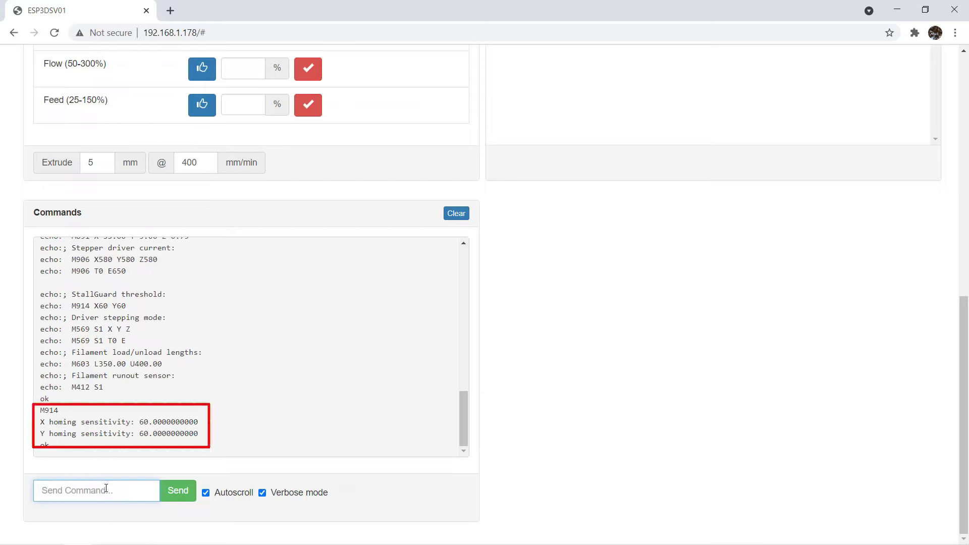
Refresh the SD Files list and delete BODY1.G, confirming with Yes.
scroll(665, 359, up, 6)
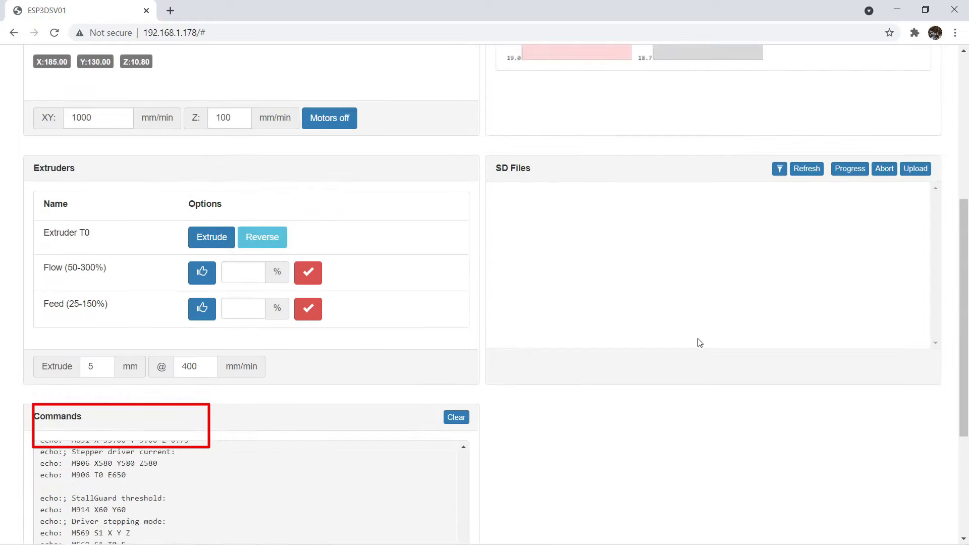
click(806, 281)
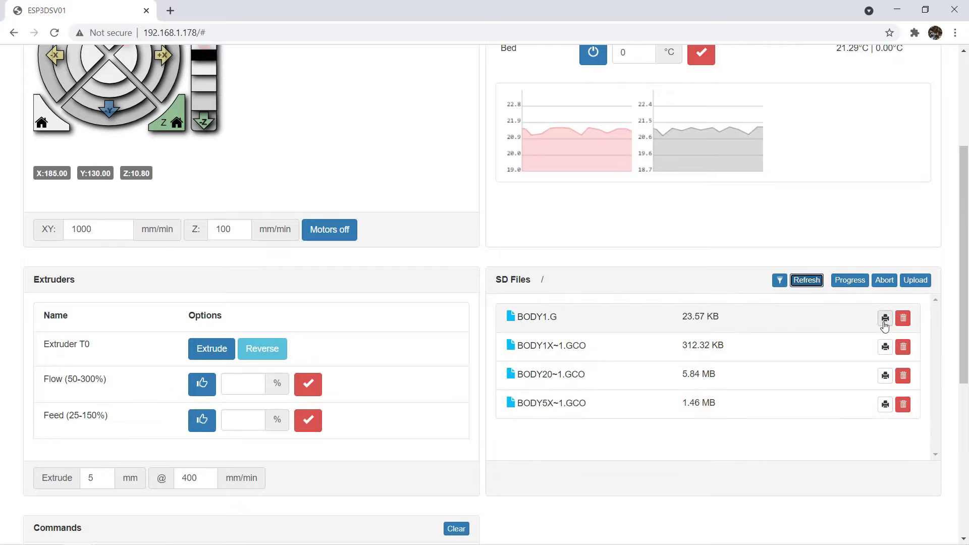
click(903, 318)
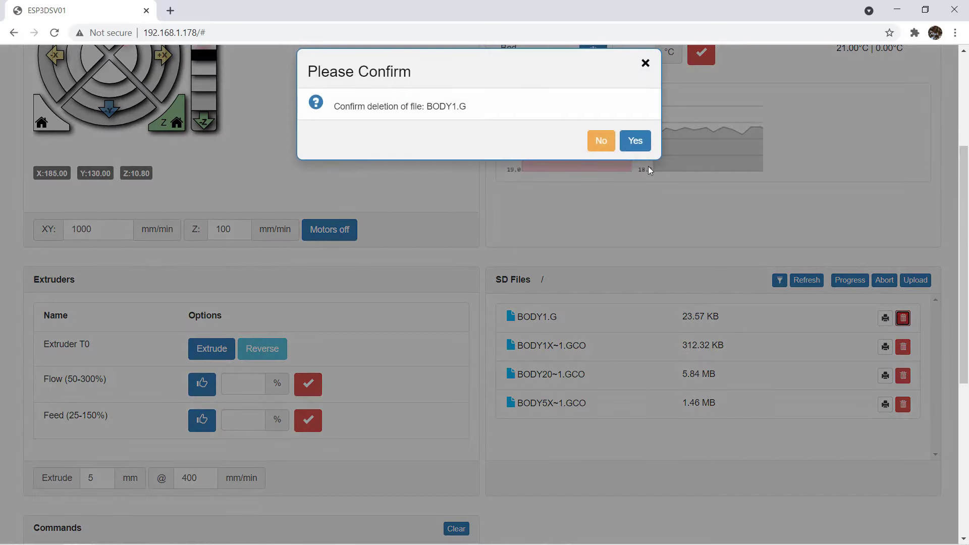
click(637, 144)
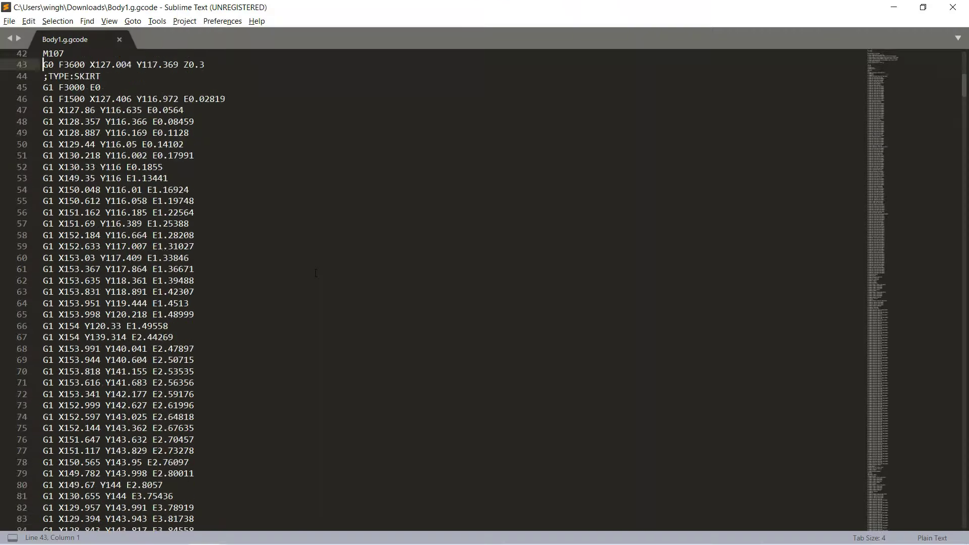
Page through Body1.g.gcode, then open OneMBFile.gcode in Sublime Text and page through its G-code.
key(Page_Down)
key(Page_Down)
key(Page_Down)
key(Page_Down)
key(Page_Down)
key(Page_Down)
key(Page_Down)
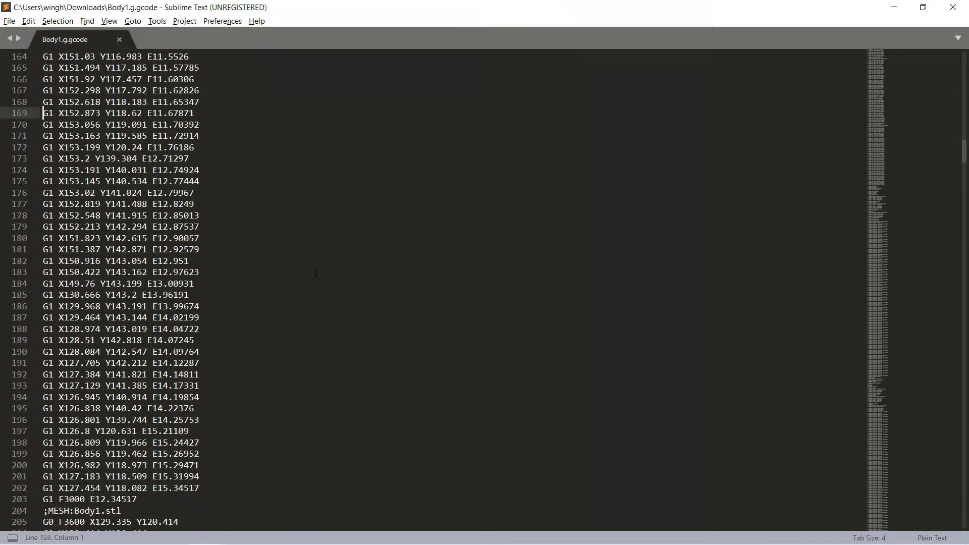
key(Page_Down)
key(Page_Down)
key(Page_Down)
key(Page_Down)
key(Page_Down)
key(Page_Down)
key(Page_Down)
key(Page_Down)
key(Page_Down)
key(Page_Down)
key(Page_Down)
key(Page_Down)
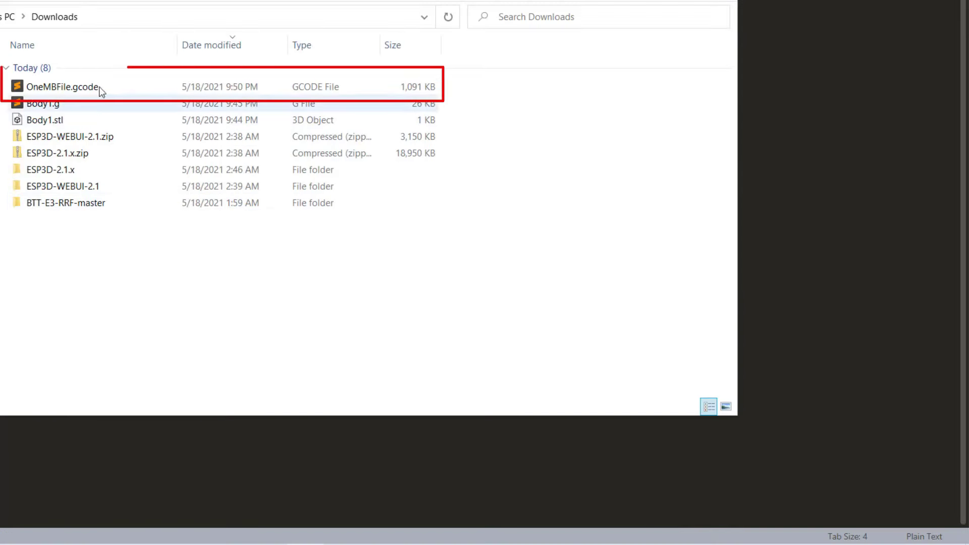
click(252, 167)
double_click(98, 85)
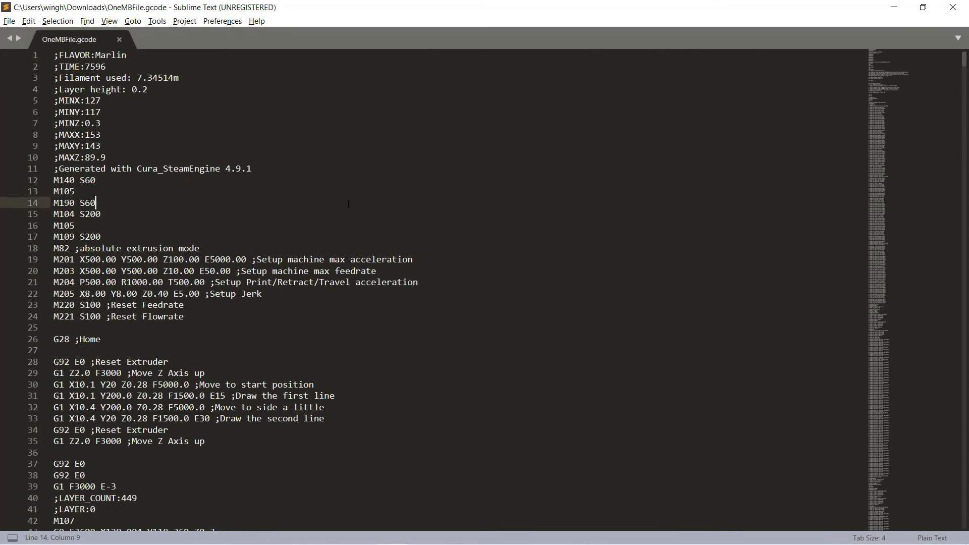
key(Page_Down)
key(Page_Down)
key(Page_Down)
key(Page_Down)
key(Page_Down)
key(Page_Down)
key(Page_Down)
key(Page_Down)
key(Page_Down)
key(Page_Down)
key(Page_Down)
key(Page_Down)
key(Page_Down)
key(Page_Down)
key(Page_Down)
key(Page_Down)
key(Page_Down)
key(Page_Down)
key(Page_Down)
key(Page_Down)
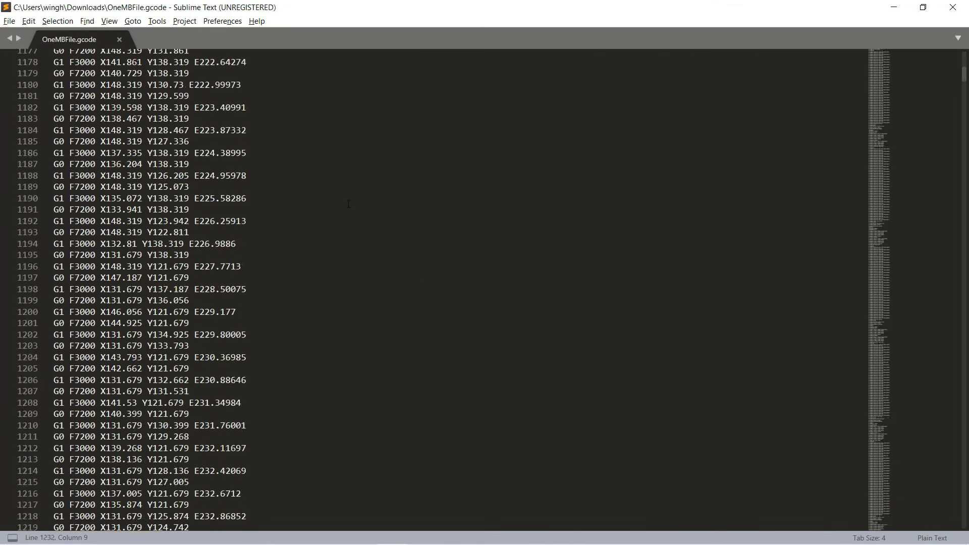
key(Page_Down)
key(Page_Down)
key(Page_Down)
key(Page_Down)
key(Page_Down)
key(Page_Down)
key(Page_Down)
key(Page_Down)
key(Page_Down)
key(Page_Down)
key(Page_Down)
key(Page_Down)
key(Page_Down)
key(Page_Down)
key(Page_Down)
key(Page_Down)
key(Page_Down)
key(Page_Down)
key(Page_Down)
key(Page_Down)
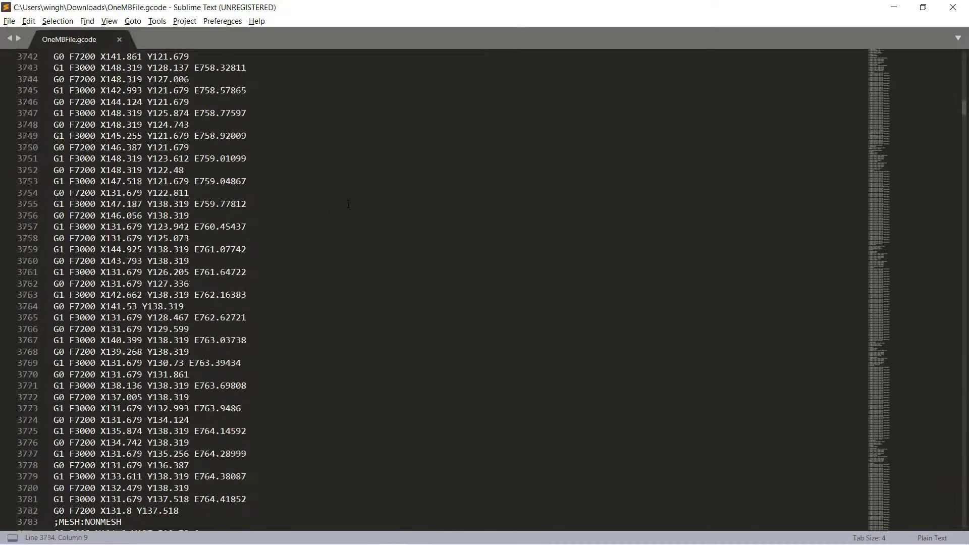
key(Page_Down)
key(Page_Down)
key(Page_Down)
key(Page_Down)
key(Page_Down)
key(Page_Down)
key(Page_Down)
key(Page_Down)
key(Page_Down)
key(Page_Down)
key(Page_Down)
key(Page_Down)
key(Page_Down)
key(Page_Down)
key(Page_Down)
key(Page_Down)
key(Page_Down)
key(Page_Down)
key(Page_Down)
key(Page_Down)
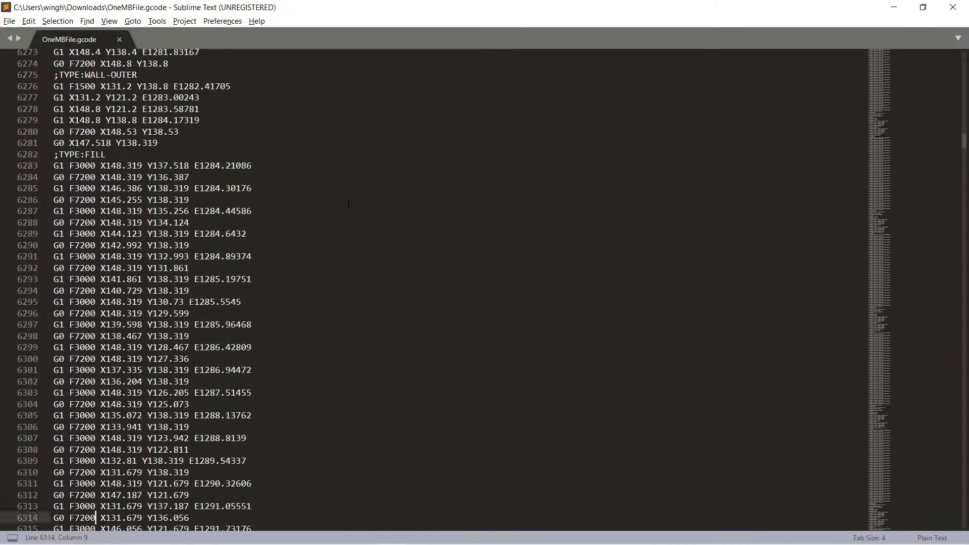
key(Page_Down)
key(Page_Down)
key(Page_Down)
key(Page_Down)
key(Page_Down)
key(Page_Down)
key(Page_Down)
key(Page_Down)
key(Page_Down)
key(Page_Down)
key(Page_Down)
key(Page_Down)
key(Page_Down)
key(Page_Down)
key(Page_Down)
key(Page_Down)
key(Page_Down)
key(Page_Down)
key(Page_Down)
key(Page_Down)
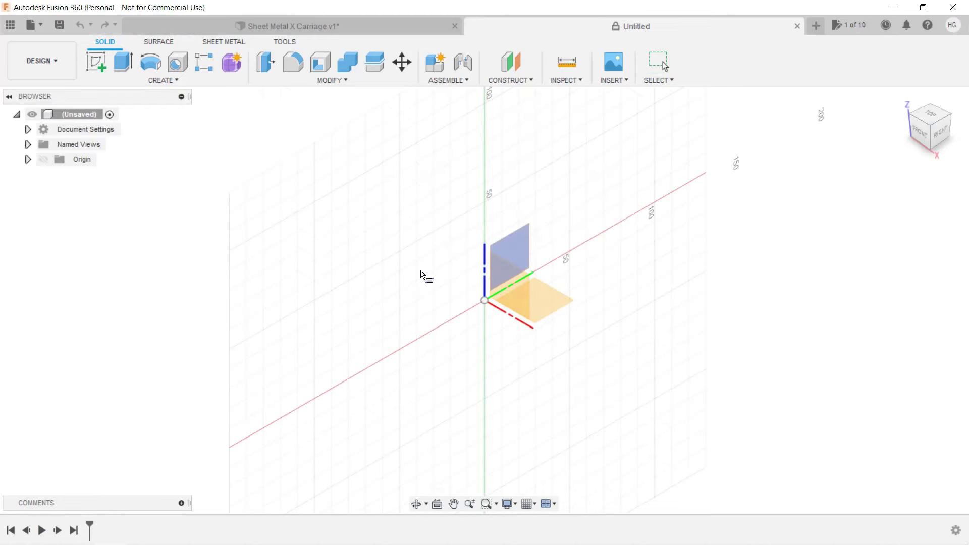
Sketch a 20 × 20 mm square on the XY plane and extrude it 1 mm into Body1.
click(534, 291)
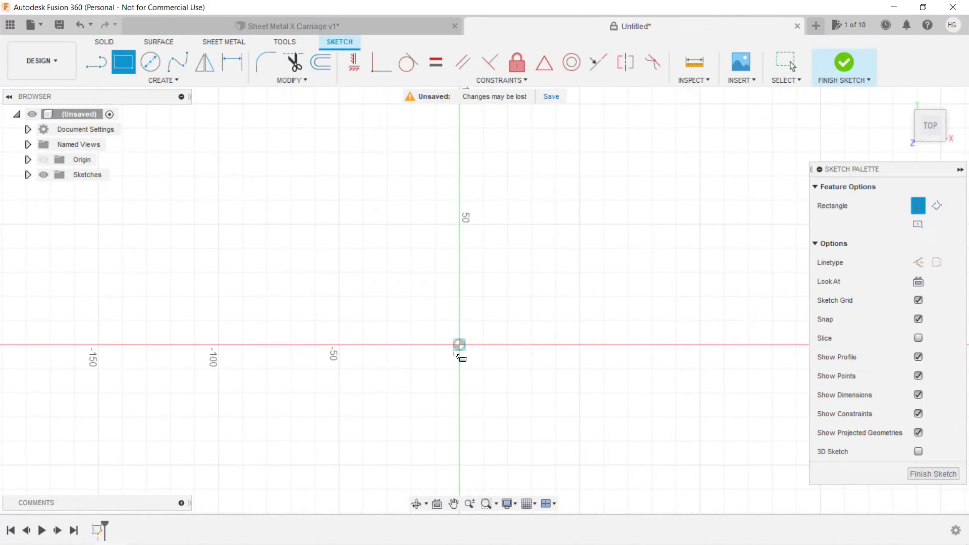
click(459, 344)
text(20)
key(Tab)
text(20)
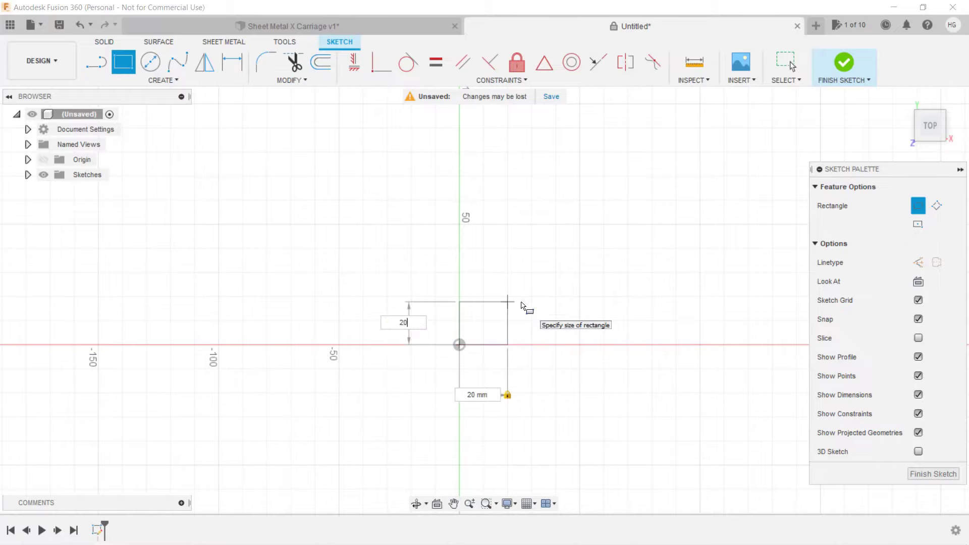
key(Return)
text(e)
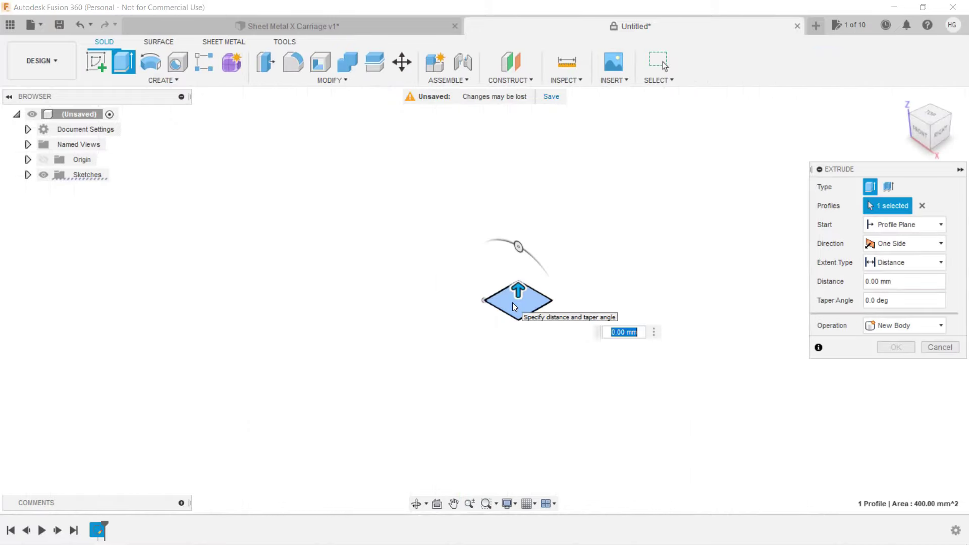
text(1)
key(Return)
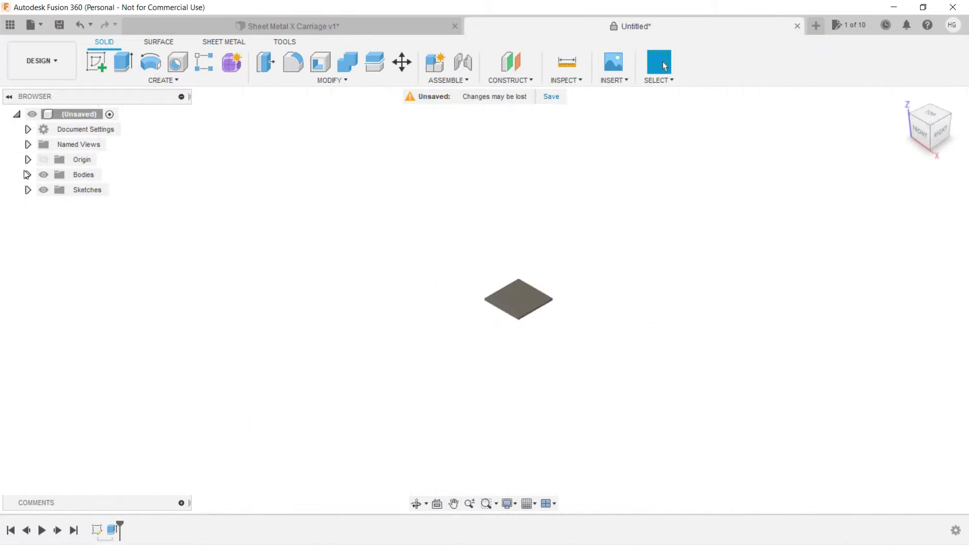
Start saving Body1 as an STL from its right-click menu.
click(28, 174)
right_click(89, 189)
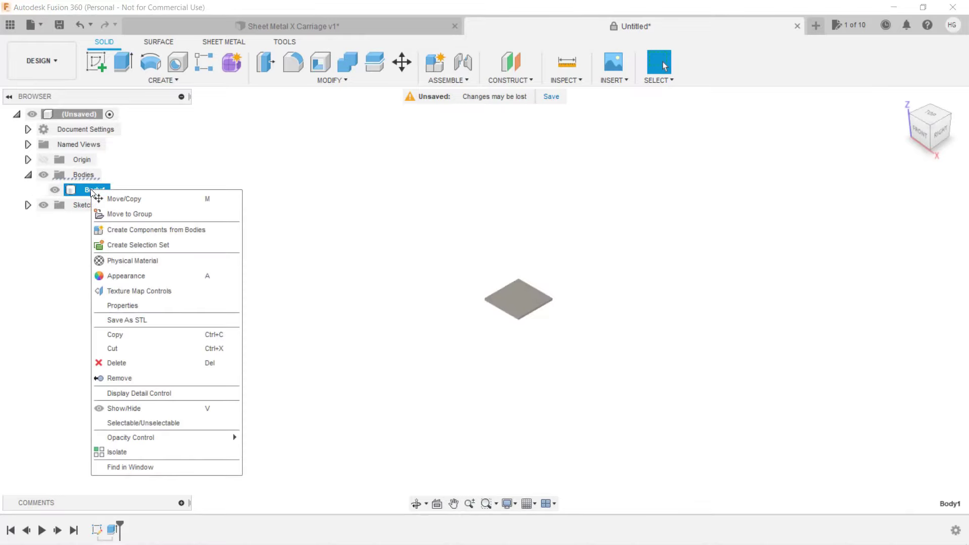
click(147, 318)
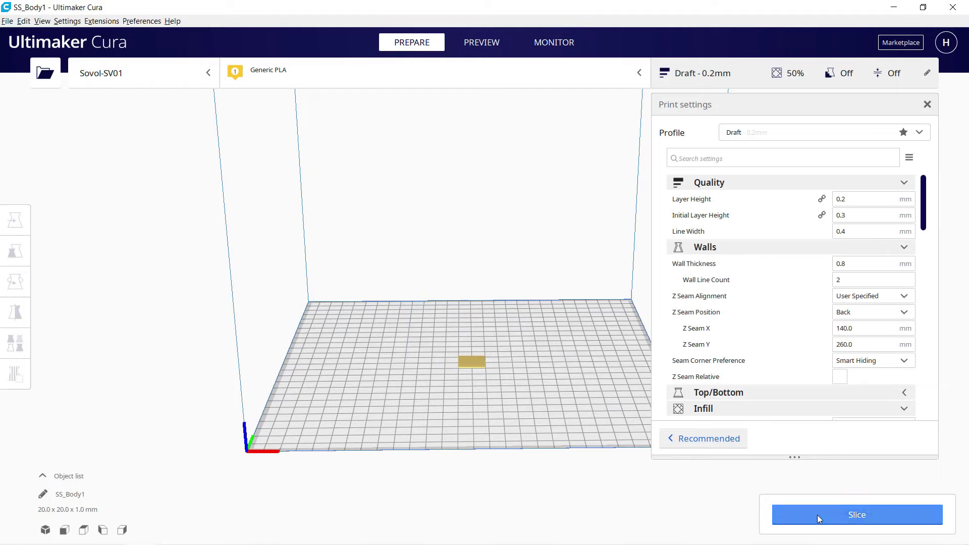
Slice the plate and save it as SS_Body1.gcode in Downloads.
click(817, 515)
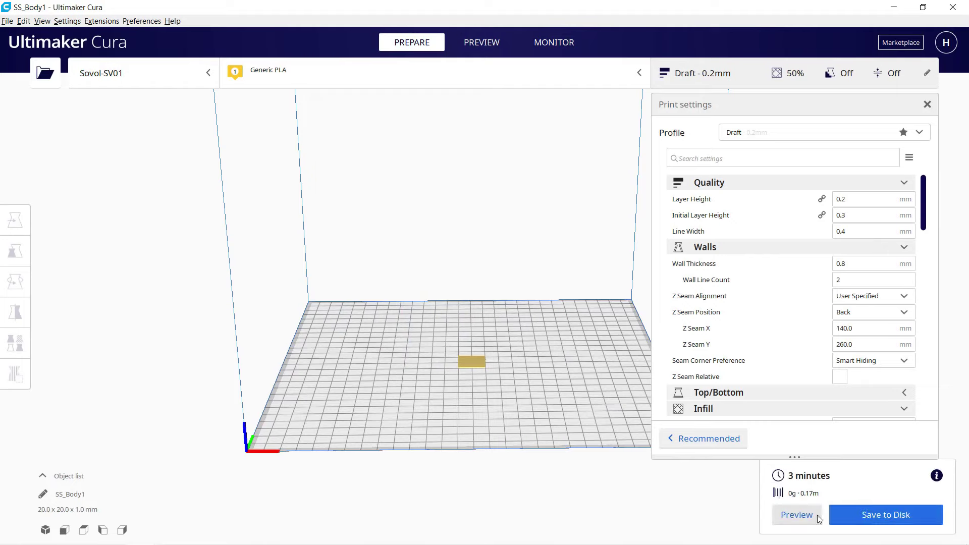
click(857, 515)
click(378, 297)
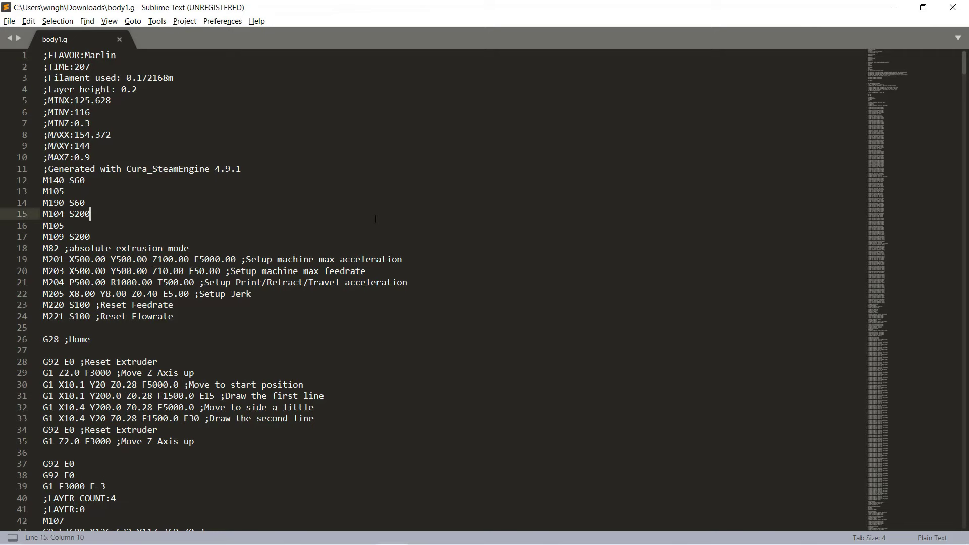
Rename SS_Body1.gcode to body1.g, accepting the extension-change warning.
key(Page_Up)
key(Page_Down)
key(Page_Down)
key(Page_Down)
key(Page_Down)
key(Page_Down)
key(Page_Down)
key(Page_Down)
key(Page_Down)
key(Page_Down)
key(Page_Down)
key(Page_Down)
key(Page_Down)
key(Page_Down)
key(Page_Down)
key(Page_Down)
key(Page_Down)
key(Page_Down)
key(Page_Down)
key(Page_Down)
key(Page_Down)
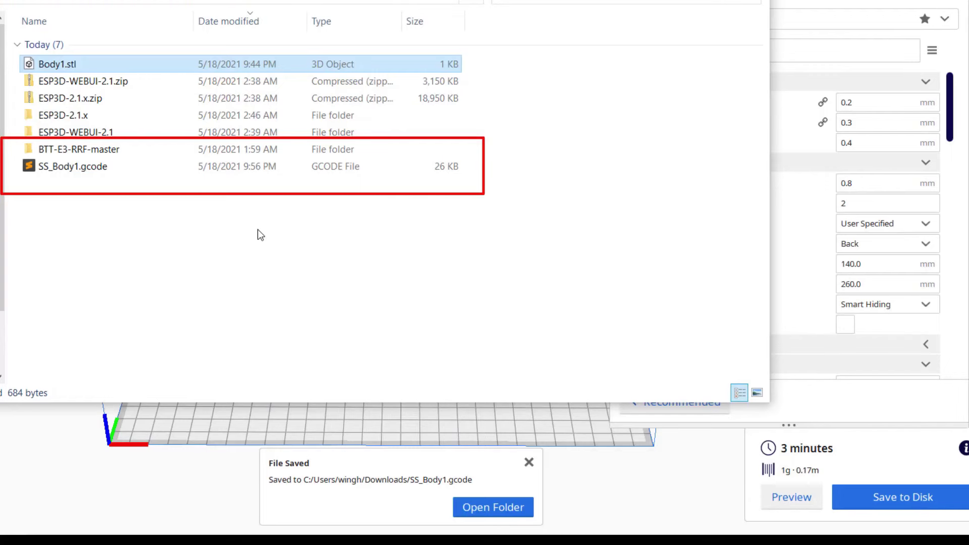
key(End)
key(F2)
text(body1)
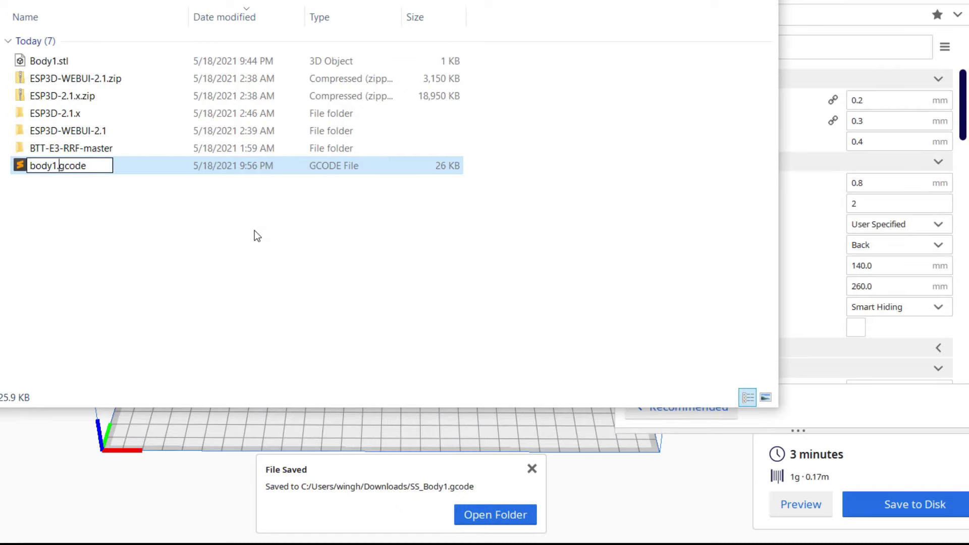
key(End)
key(BackSpace)
key(BackSpace)
key(BackSpace)
key(BackSpace)
key(Return)
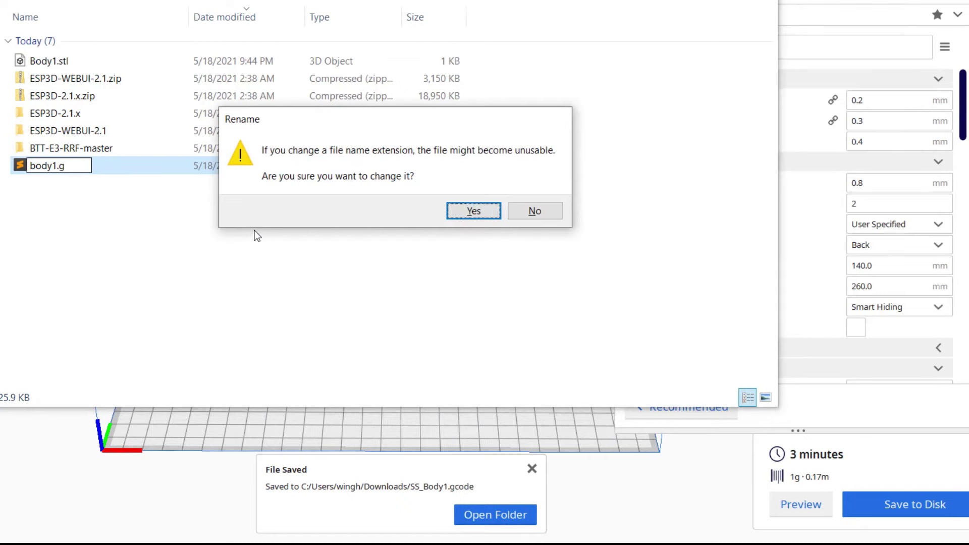
key(Return)
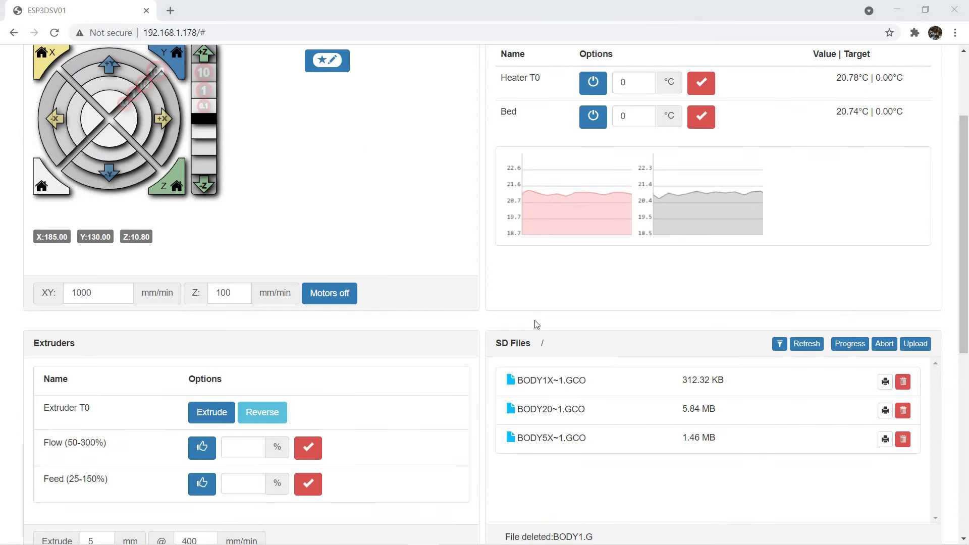
Upload body1.g from Downloads to the SD card through the SD Files panel.
click(916, 343)
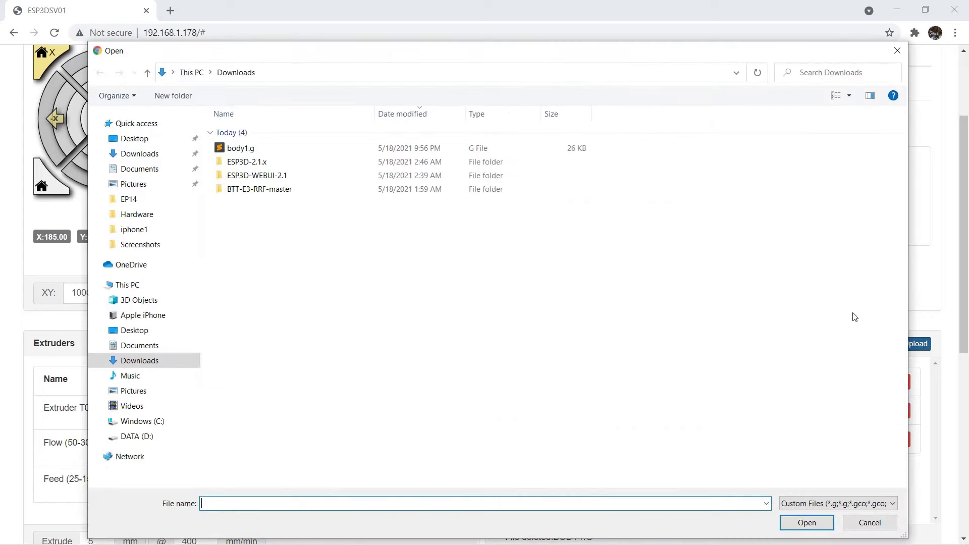
double_click(287, 148)
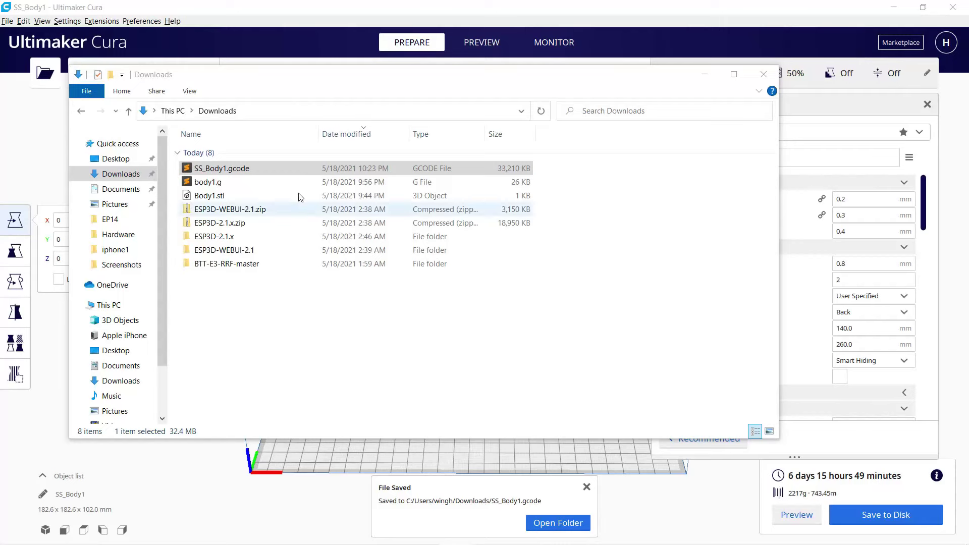
Open SS_Body1.gcode in Sublime Text and page down to its final line, 1056390.
double_click(283, 173)
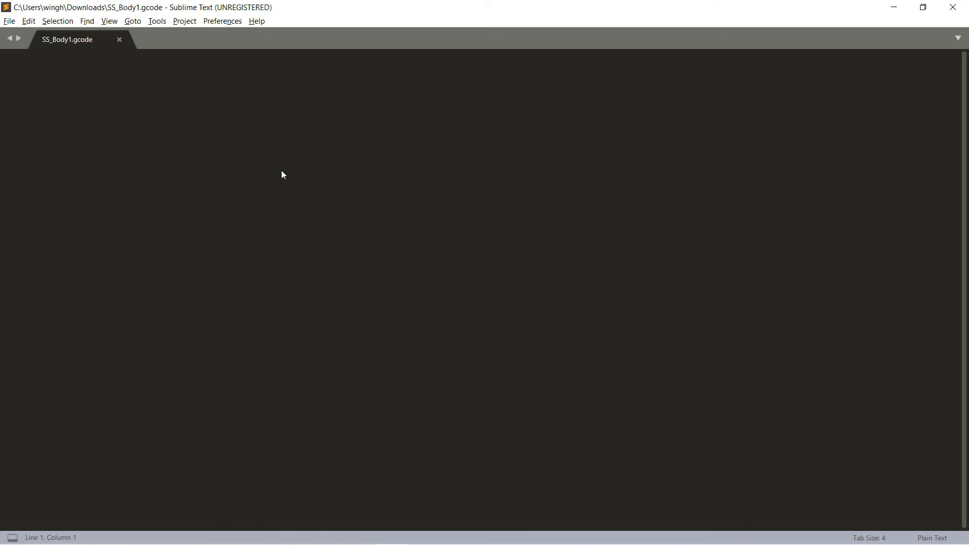
key(Page_Down)
key(Page_Down)
key(Page_Down)
key(Page_Down)
key(Page_Down)
key(Page_Down)
key(Page_Down)
key(Page_Down)
key(Page_Down)
key(Page_Down)
key(Page_Down)
key(Page_Down)
key(Page_Down)
key(Page_Down)
key(Page_Down)
key(Page_Down)
key(Page_Down)
key(Page_Down)
key(Page_Down)
key(Page_Down)
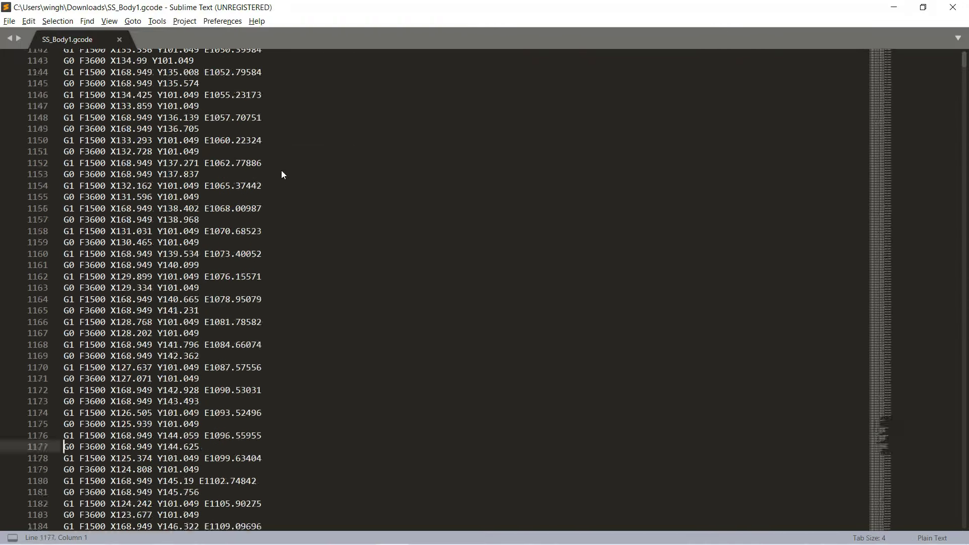
key(Page_Down)
key(Page_Down)
key(Page_Down)
key(Page_Down)
key(Page_Down)
key(Page_Down)
key(Page_Down)
key(Page_Down)
key(Page_Down)
key(Page_Down)
key(Page_Down)
key(Page_Down)
key(Page_Down)
key(Page_Down)
key(Page_Down)
key(Page_Down)
key(Page_Down)
key(Page_Down)
key(Page_Down)
key(Page_Down)
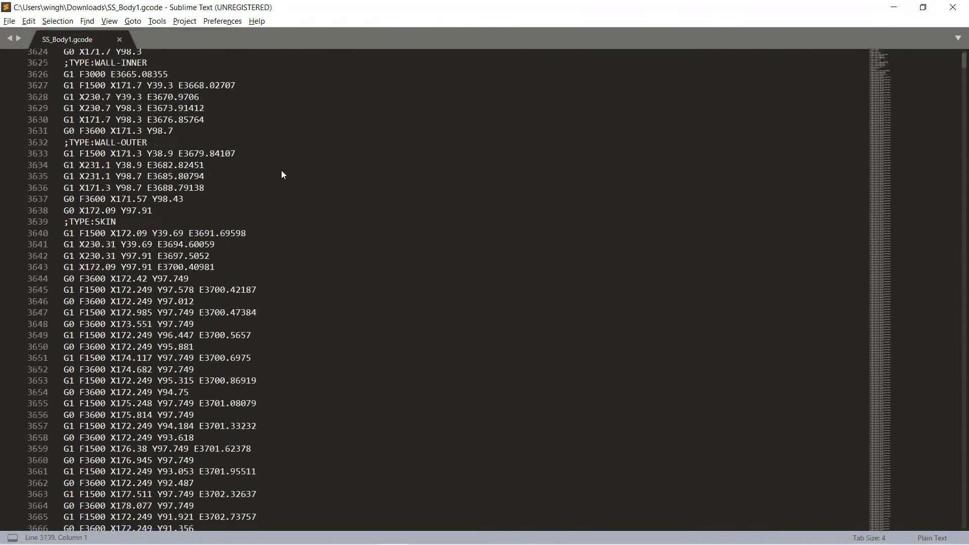
key(Page_Down)
key(Page_Down)
key(Page_Down)
key(Page_Down)
key(Page_Down)
key(Page_Down)
key(Page_Down)
key(Page_Down)
key(Page_Down)
key(Page_Down)
key(Page_Down)
key(Page_Down)
key(Page_Down)
key(Page_Down)
key(Page_Down)
key(Page_Down)
key(Page_Down)
key(Page_Down)
key(Page_Down)
key(Page_Down)
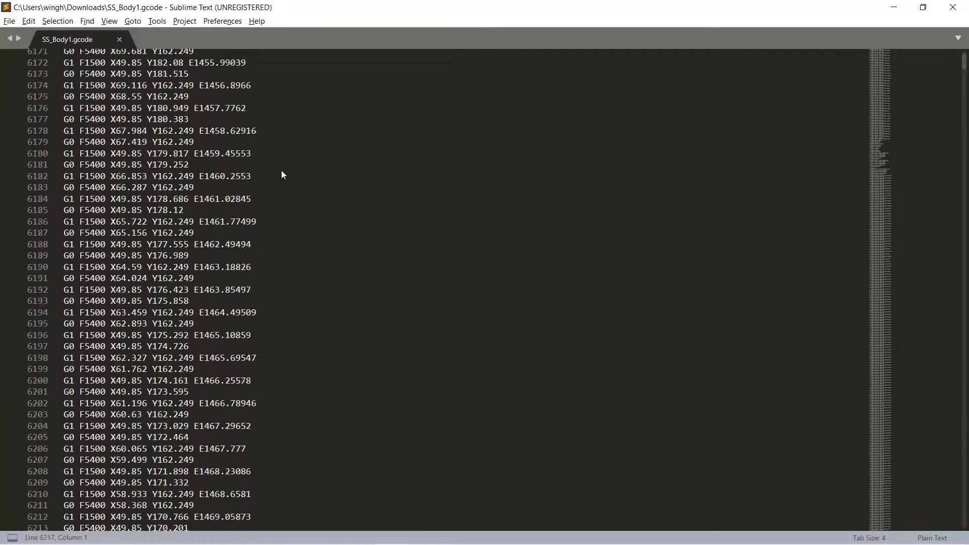
key(Page_Down)
key(Page_Down)
key(Page_Down)
key(Page_Down)
key(Page_Down)
key(Page_Down)
key(Page_Down)
key(Page_Down)
key(Page_Down)
key(Page_Down)
key(Page_Down)
key(Page_Down)
key(Page_Down)
key(Page_Down)
key(Page_Down)
key(Page_Down)
key(Page_Down)
key(Page_Down)
key(Page_Down)
key(Page_Down)
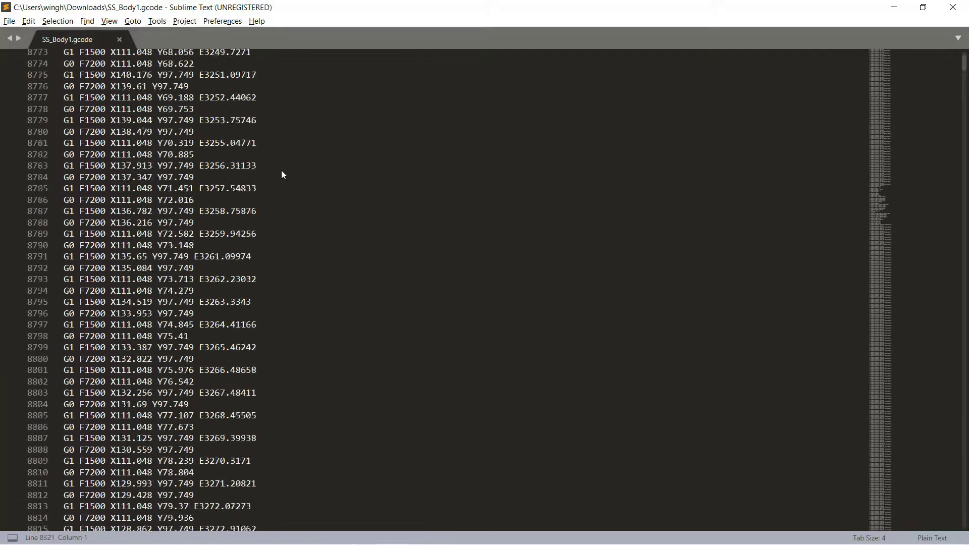
key(Page_Down)
key(Page_Down)
key(Page_Down)
key(Page_Down)
key(Page_Down)
key(Page_Down)
key(Page_Down)
key(Page_Down)
key(Page_Down)
key(Page_Down)
key(Page_Down)
key(Page_Down)
key(Page_Down)
key(Page_Down)
key(Page_Down)
key(Page_Down)
key(Page_Down)
key(Page_Down)
key(Page_Down)
key(Page_Down)
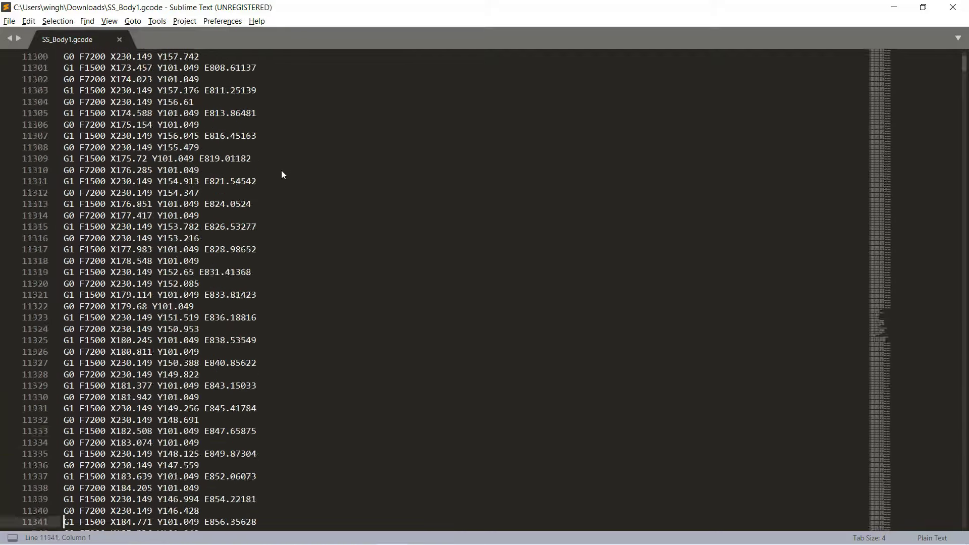
key(Page_Down)
key(Page_Down)
key(Page_Down)
key(Page_Down)
key(Page_Down)
key(Page_Down)
key(Page_Down)
key(Page_Down)
key(Page_Down)
key(Page_Down)
key(Page_Down)
key(Page_Down)
key(Page_Down)
key(Page_Down)
key(Page_Down)
key(Page_Down)
key(Page_Down)
key(Page_Down)
key(Page_Down)
key(Page_Down)
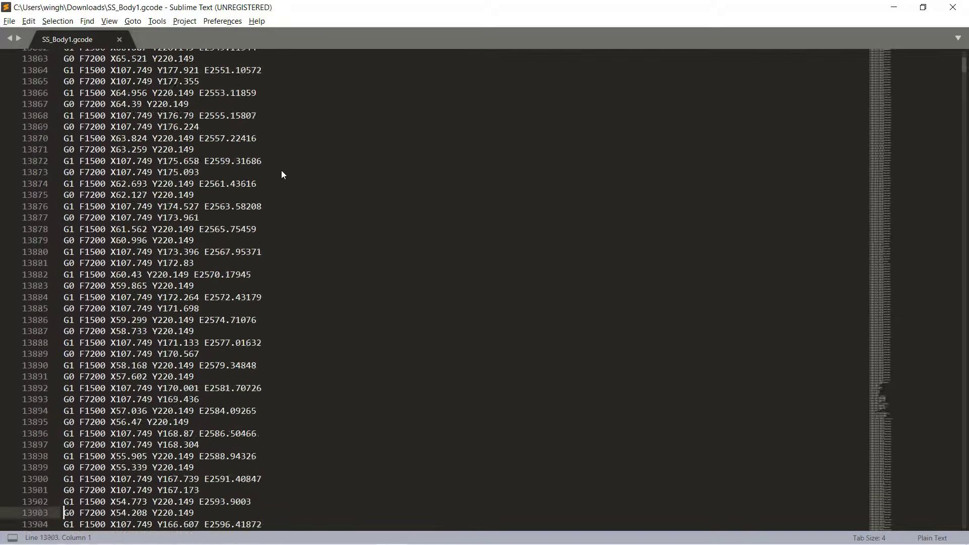
key(Page_Down)
key(Page_Down)
key(Page_Down)
key(Page_Down)
key(Page_Down)
key(Page_Down)
key(Page_Down)
key(Page_Down)
key(Page_Down)
key(Page_Down)
key(Page_Down)
key(Page_Down)
key(Page_Down)
key(Page_Down)
key(Page_Down)
key(Page_Down)
key(Page_Down)
key(Page_Down)
key(Page_Down)
key(Page_Down)
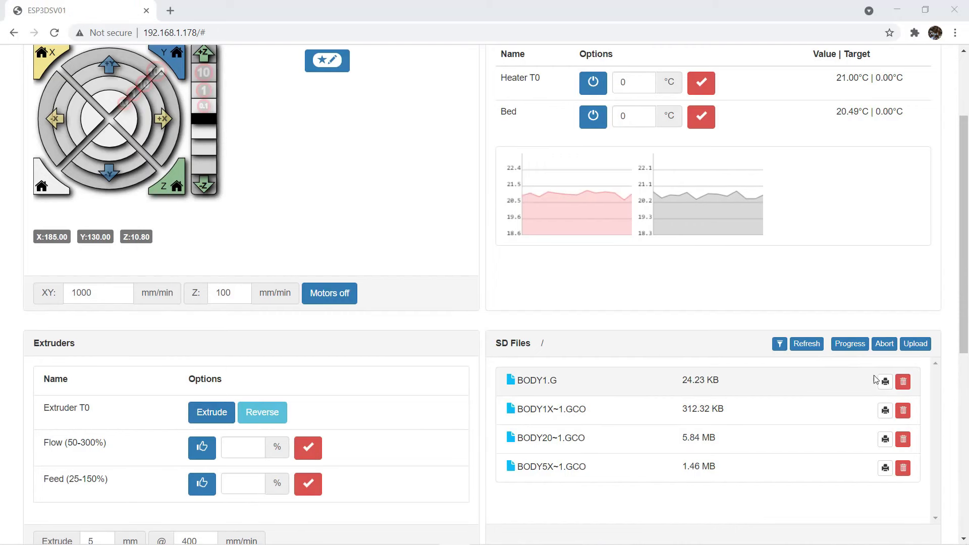
Trash BODY1.G in SD Files and confirm with Yes, leaving the three BODY files.
click(902, 382)
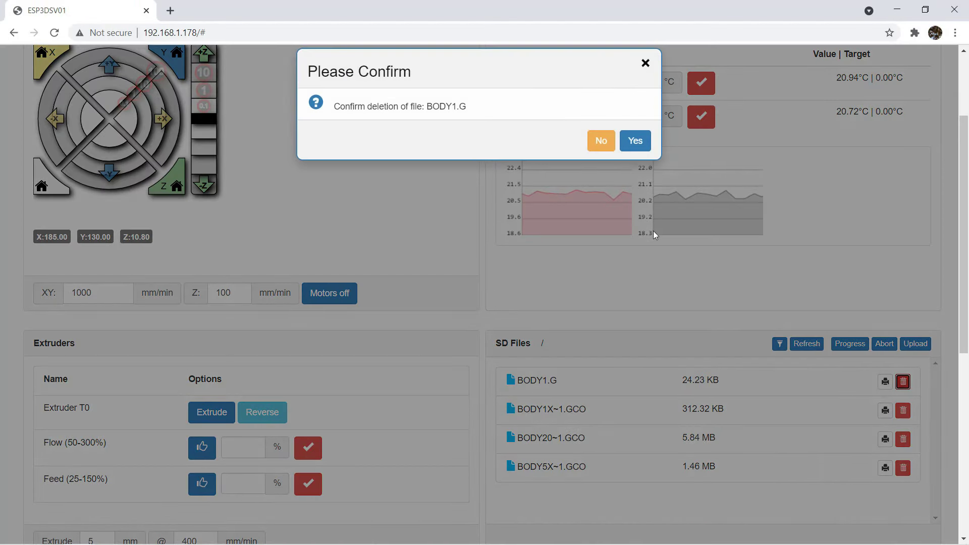
click(634, 144)
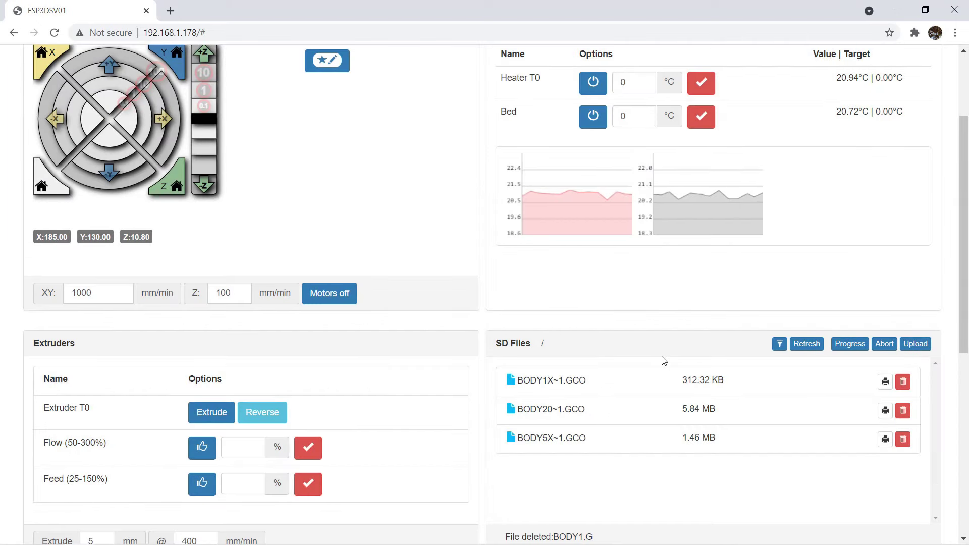
scroll(426, 182, up, 3)
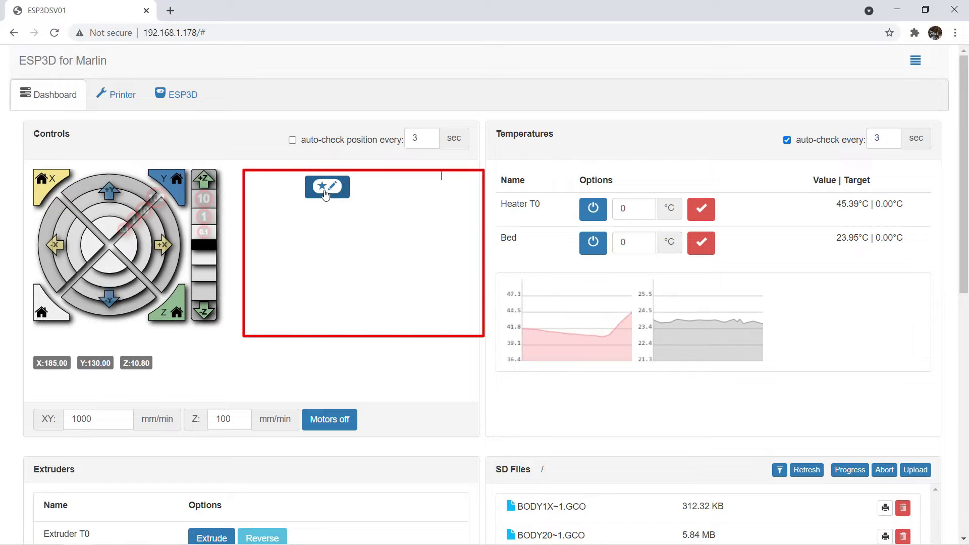
Add macro row 1 named PLA with a star icon, red colour and file m/m1.g, then save.
click(325, 191)
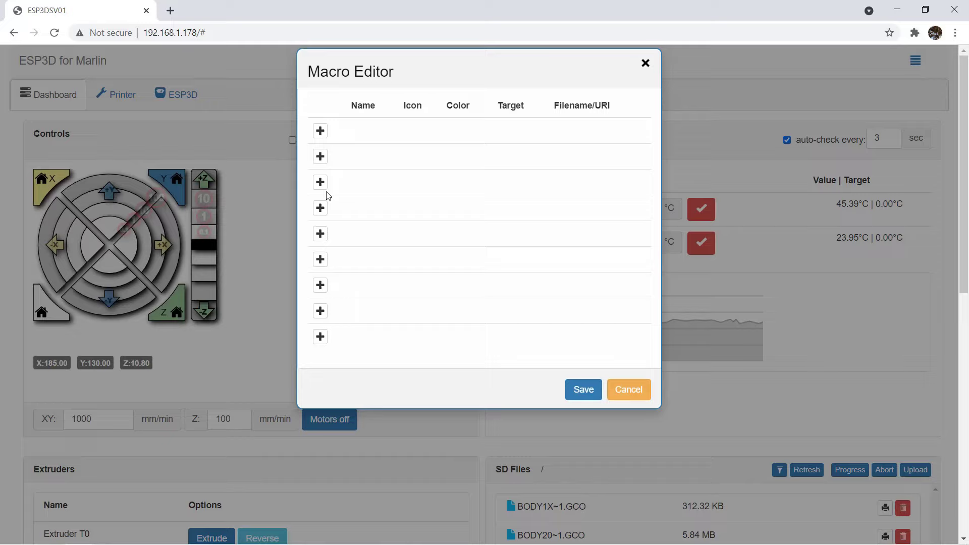
click(320, 131)
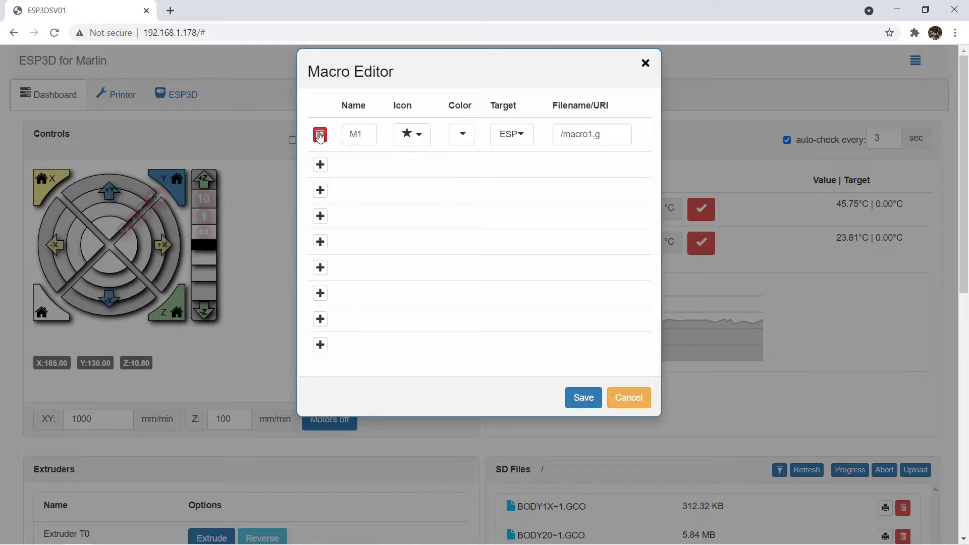
double_click(372, 136)
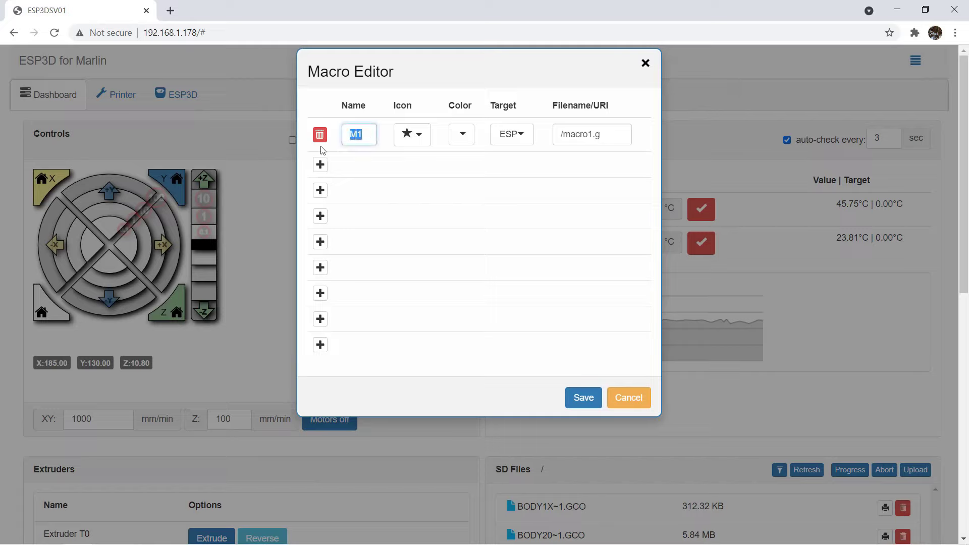
text(PLA)
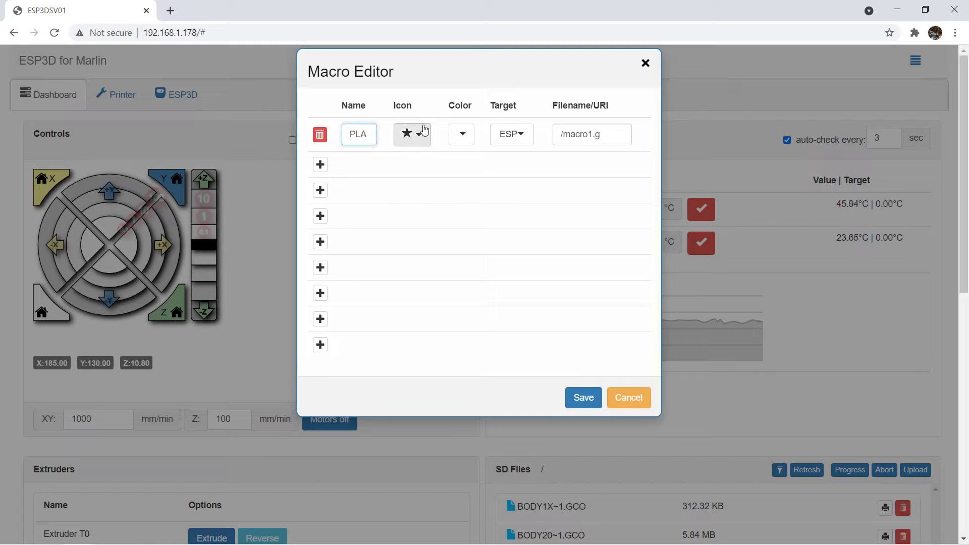
click(421, 135)
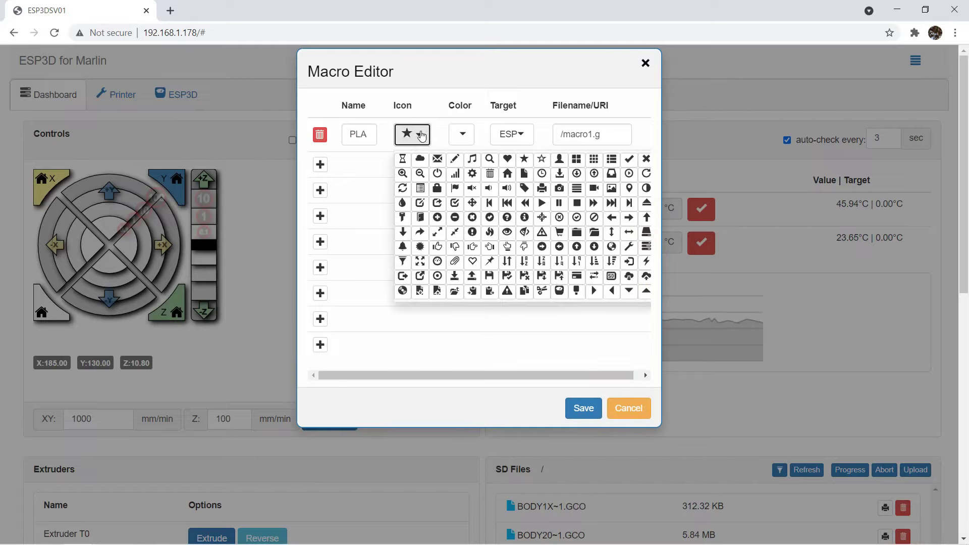
click(421, 135)
click(462, 135)
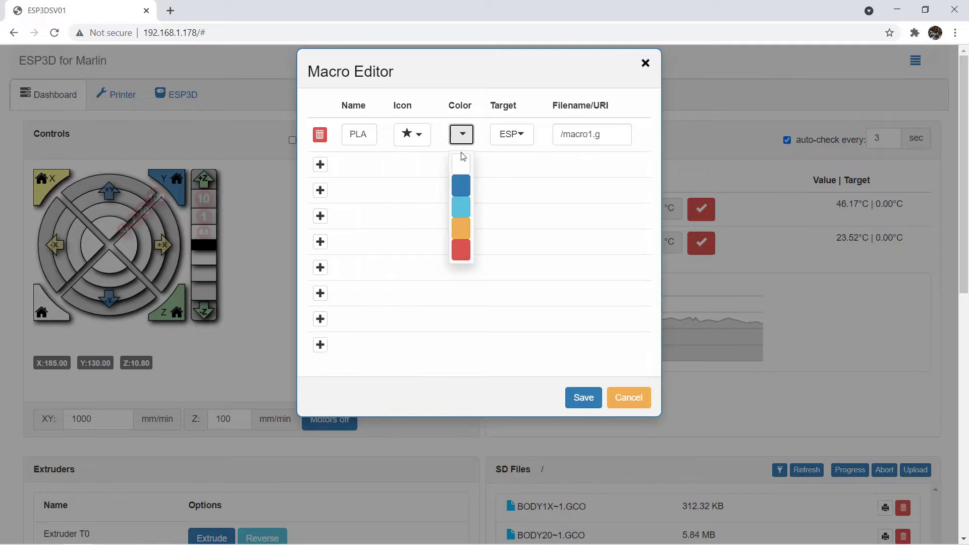
click(461, 249)
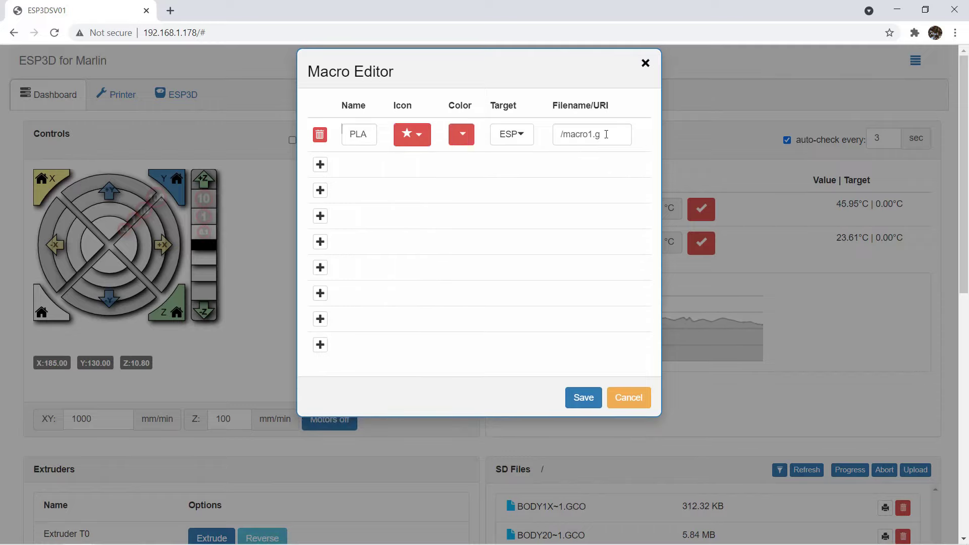
drag(606, 134, 538, 149)
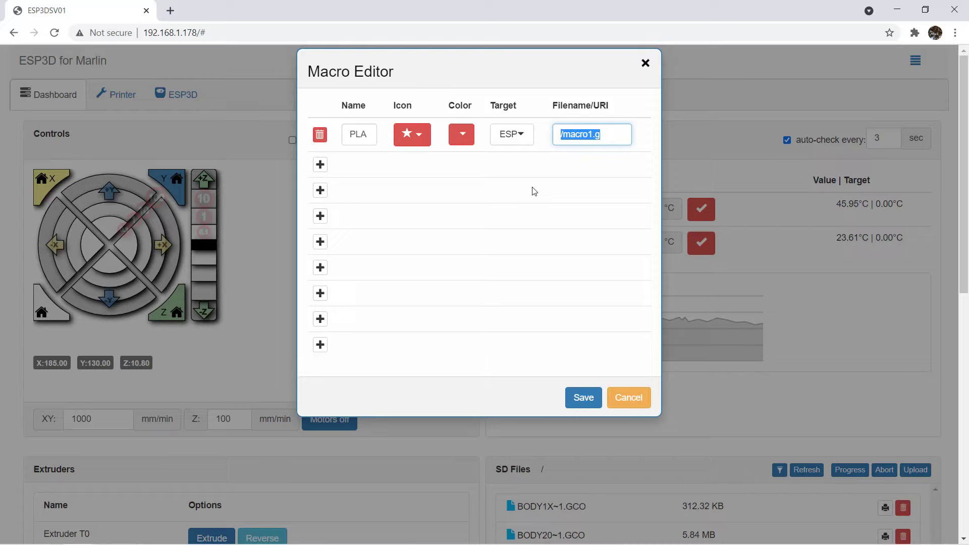
text(m)
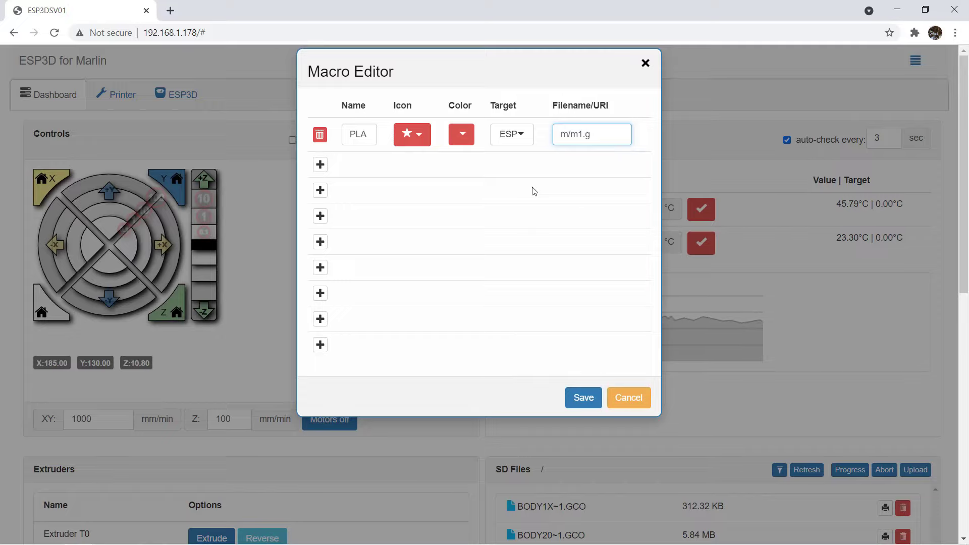
click(582, 398)
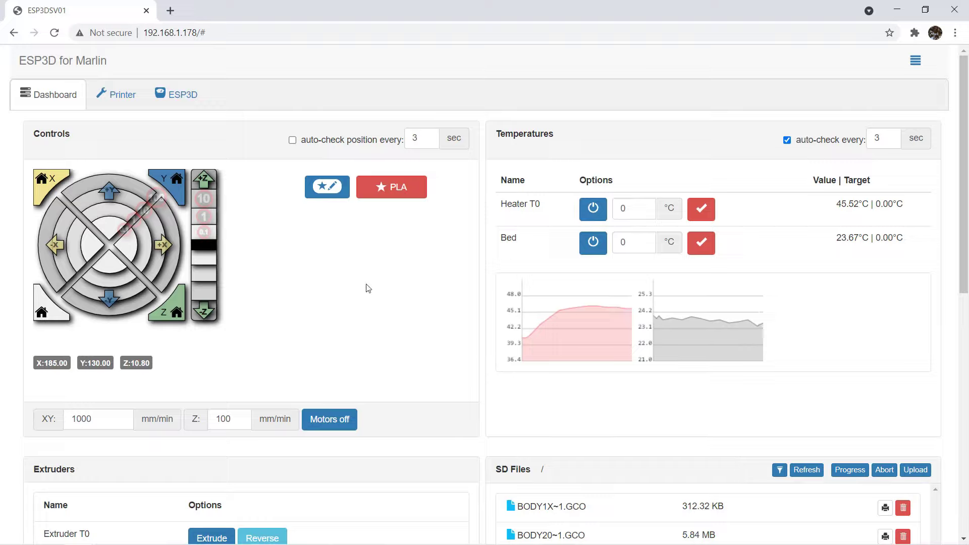
Write M104 S200 and M140 S60 in a new file and save it as m1.g in Downloads.
key(alt+Tab)
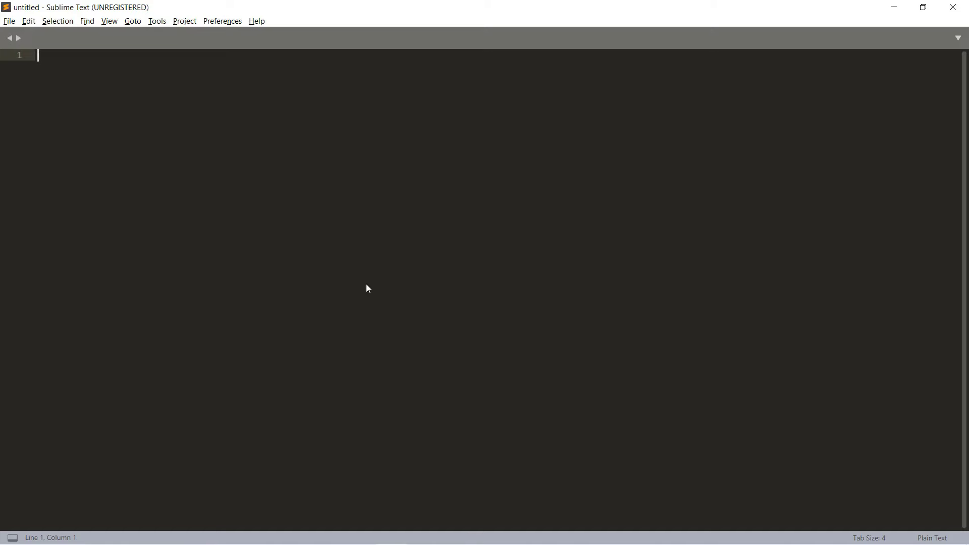
text(M104 S)
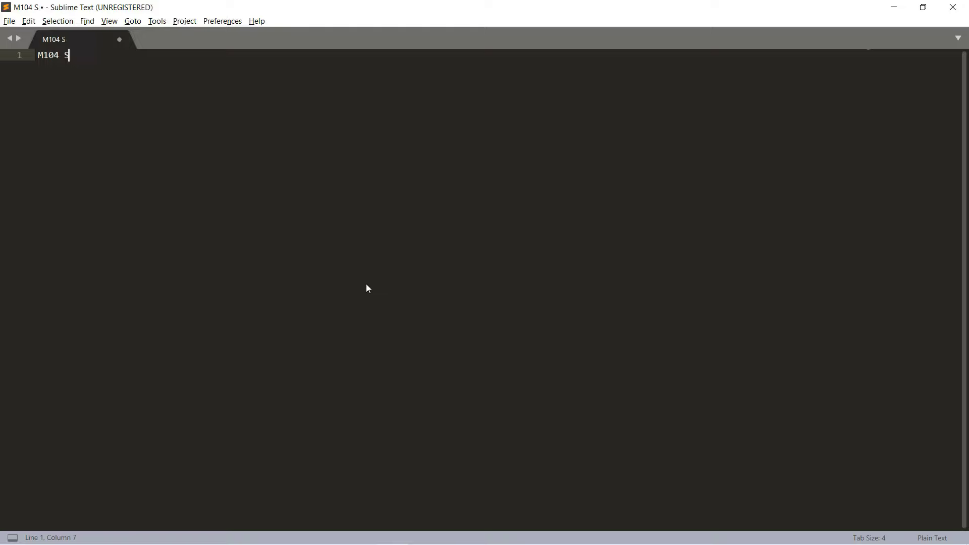
text(200)
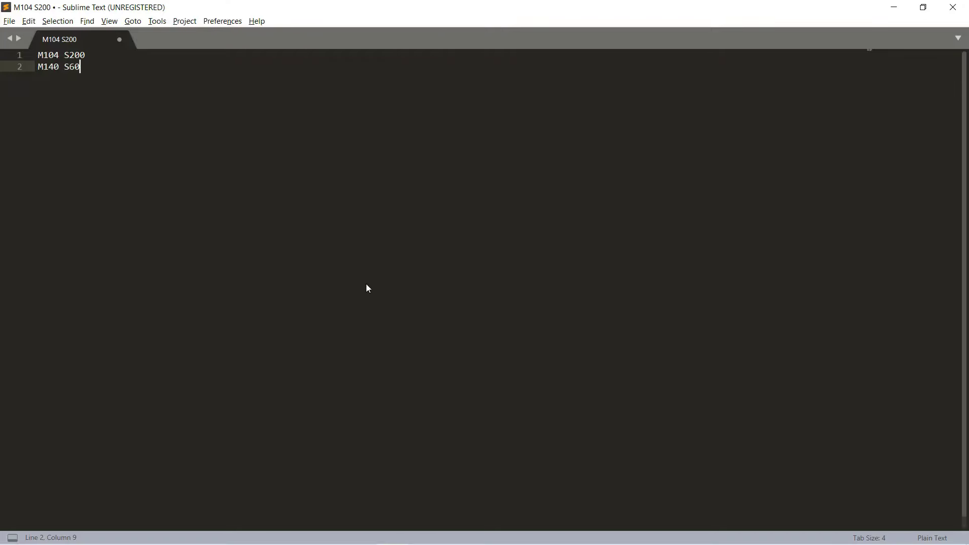
key(alt+f)
key(a)
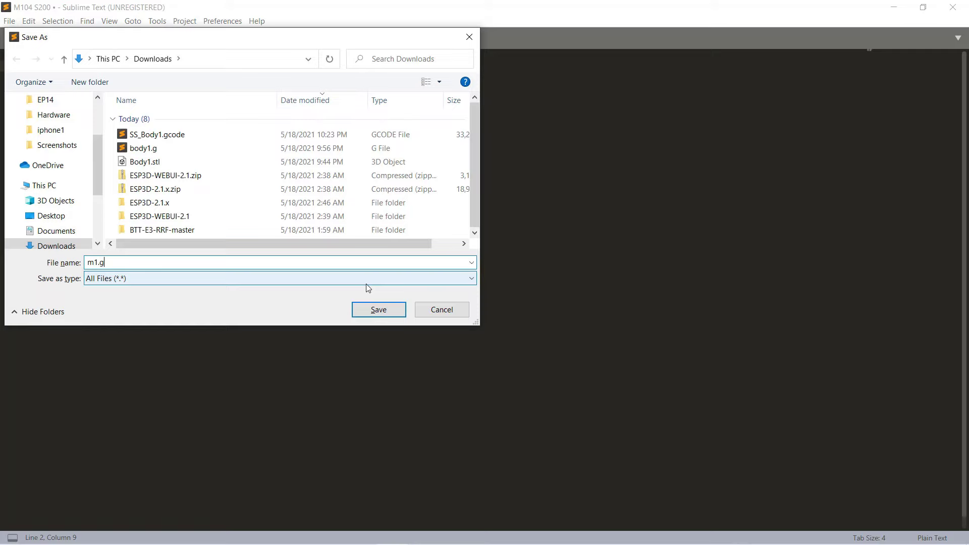
key(Return)
Create a folder named m in the ESP3D filesystem.
key(alt+Tab)
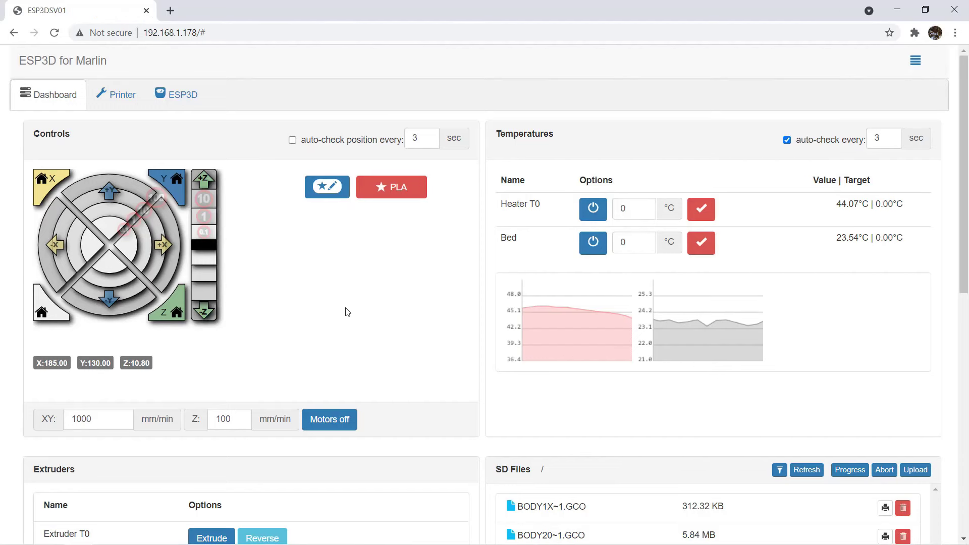
click(183, 97)
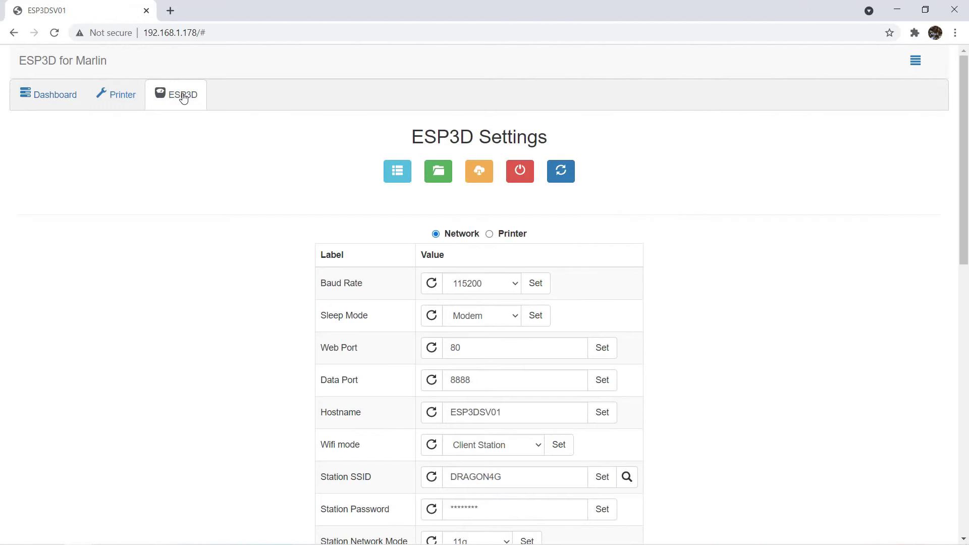
click(438, 173)
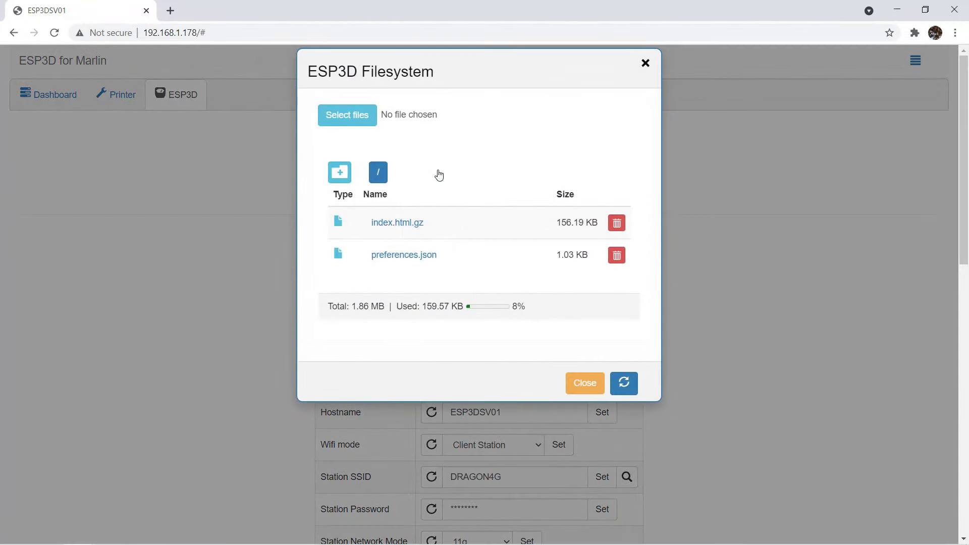
click(343, 174)
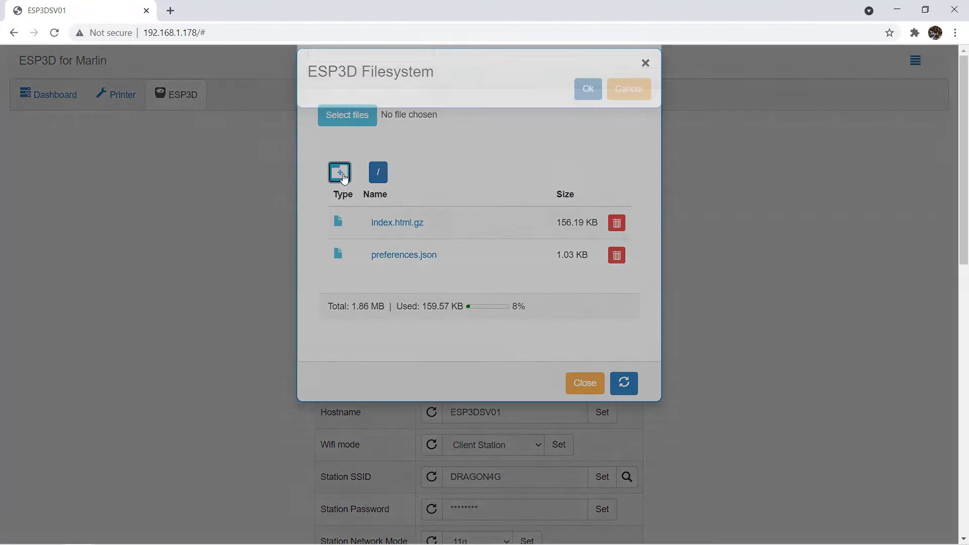
click(375, 123)
text(m)
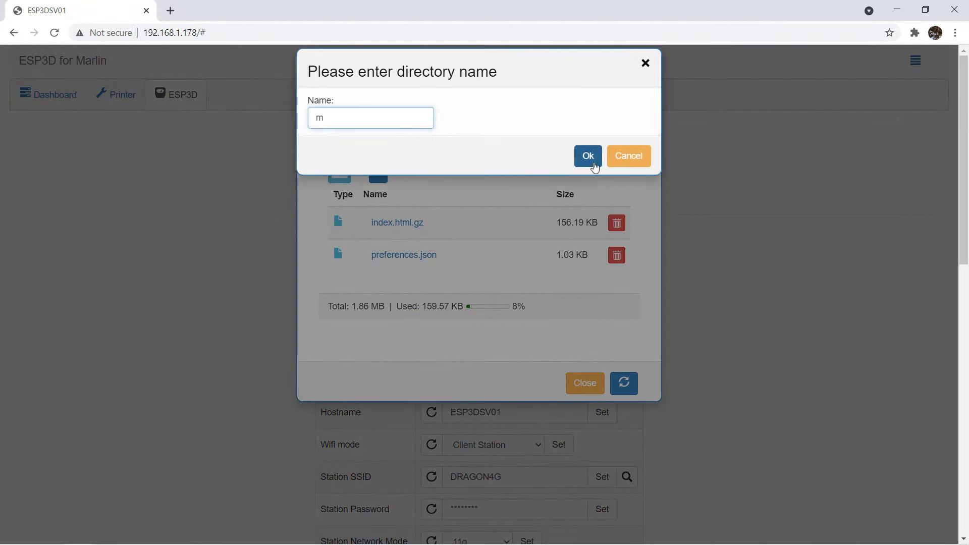
click(587, 157)
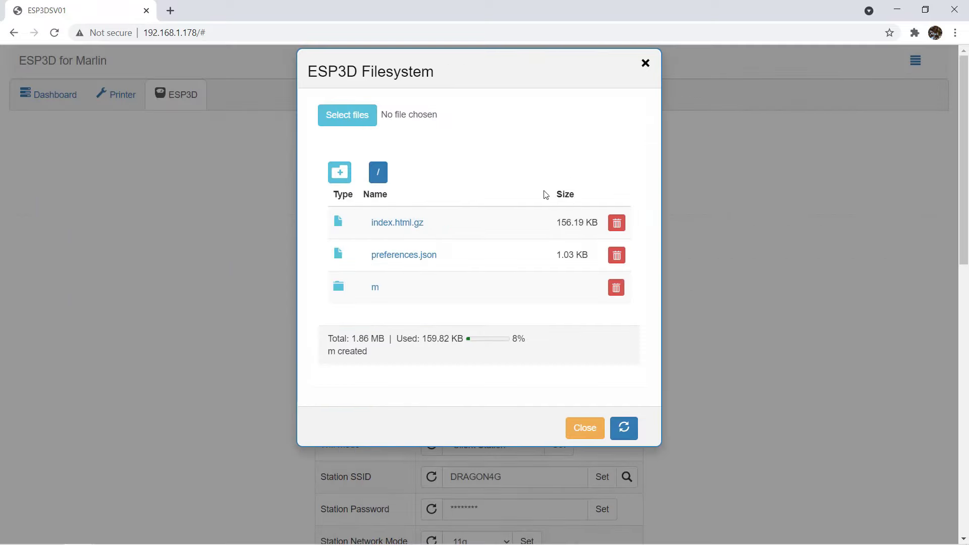
Upload m1.g into the m folder, then close the filesystem and return to the dashboard.
click(376, 290)
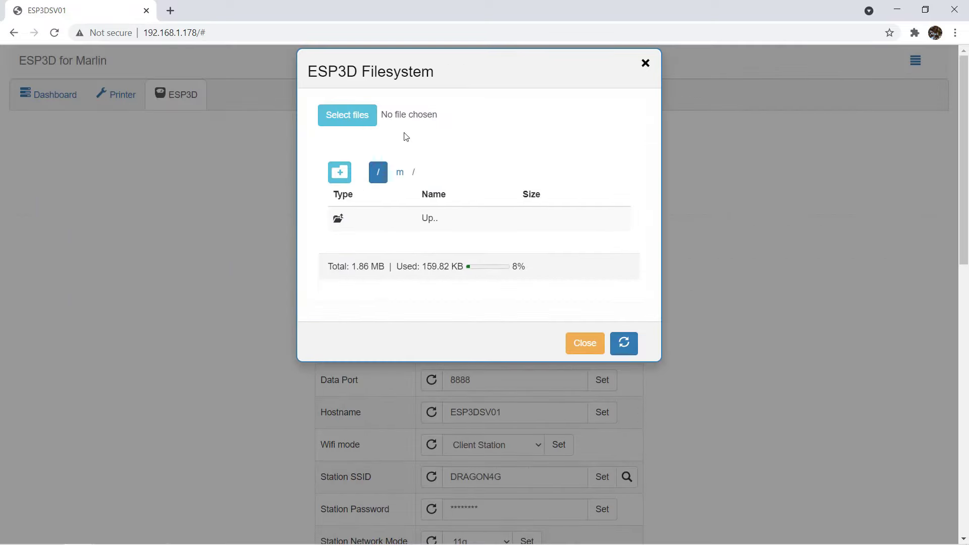
click(348, 116)
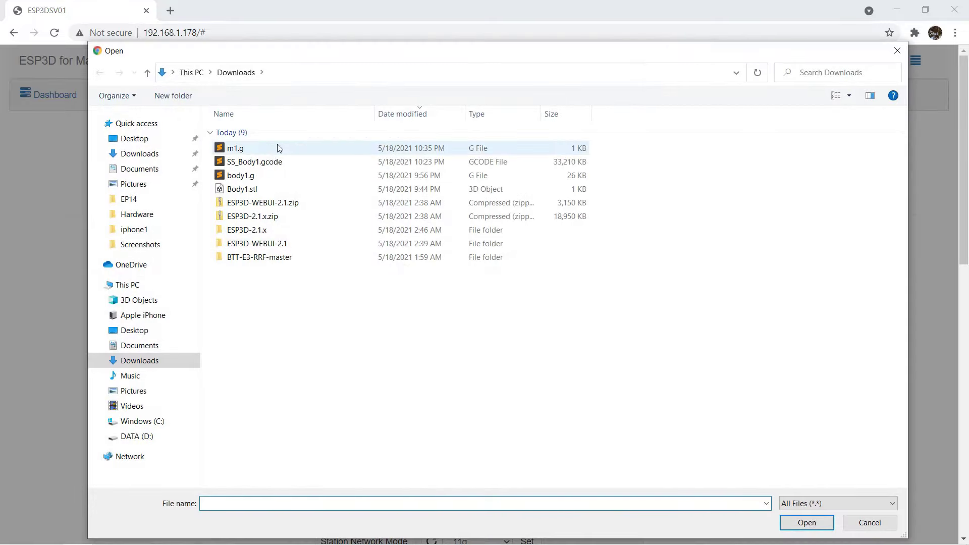
double_click(269, 153)
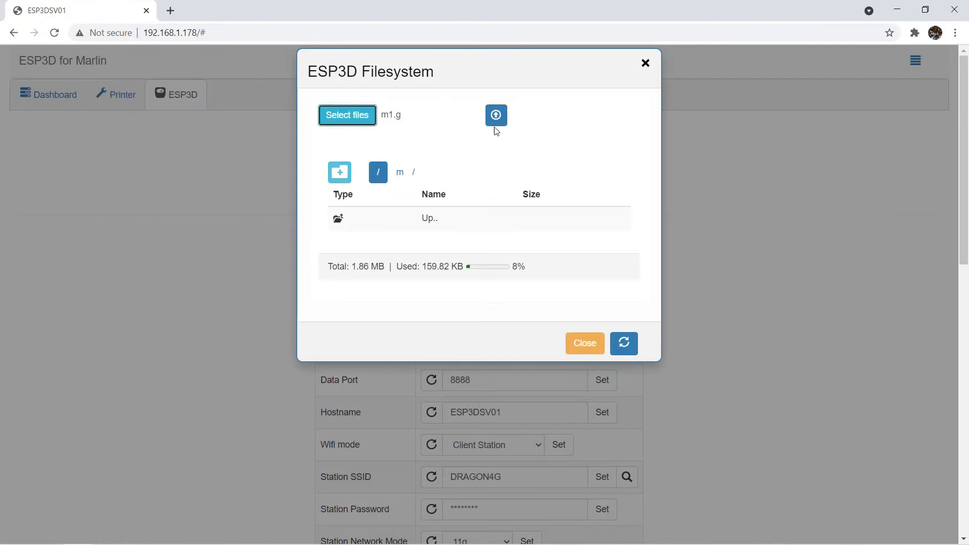
click(498, 118)
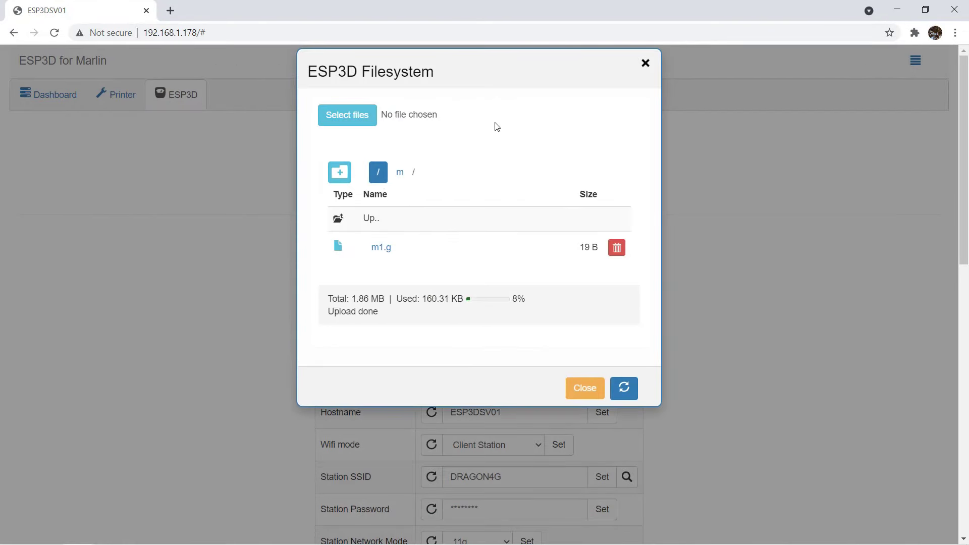
click(585, 392)
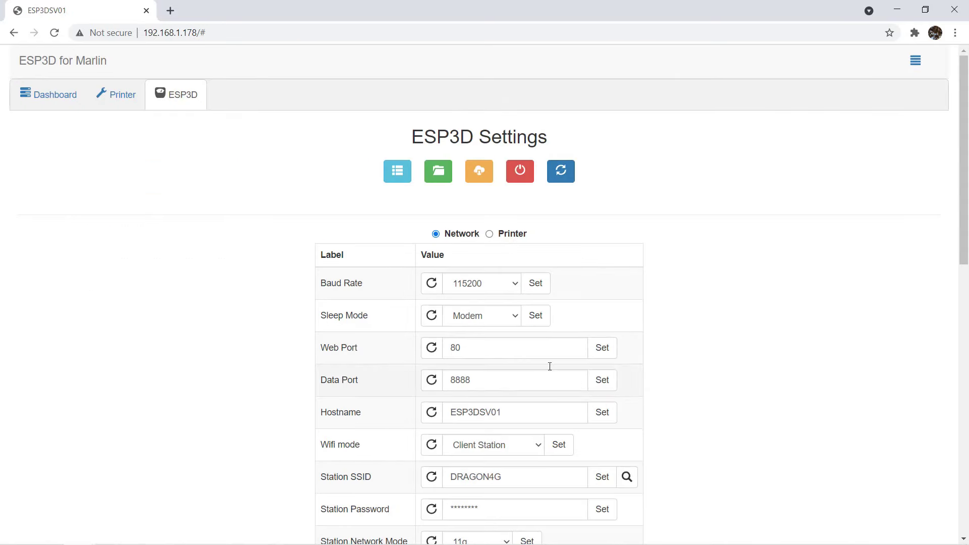
click(52, 104)
Run the PLA preheat macro, then give the PETG macro a red icon and file m/m2.g.
click(391, 196)
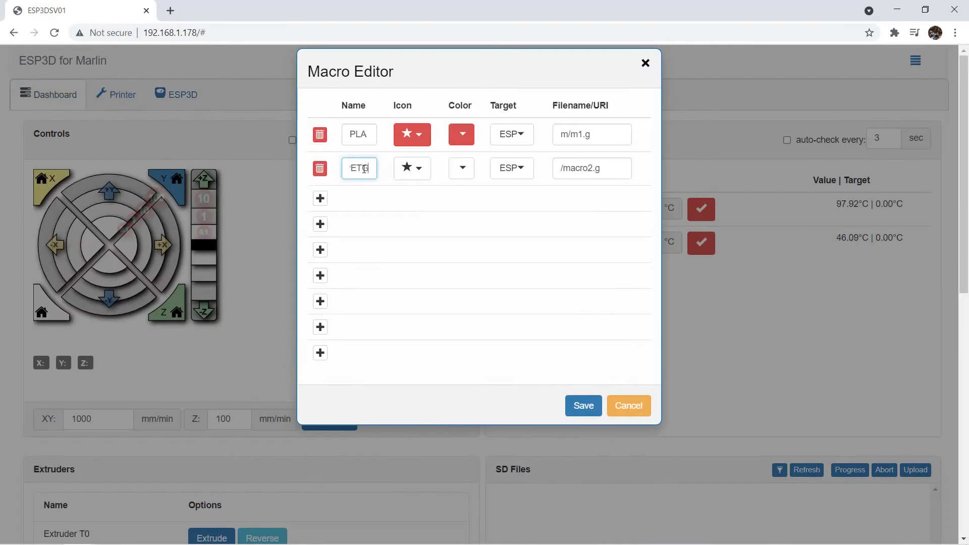
click(412, 168)
click(461, 168)
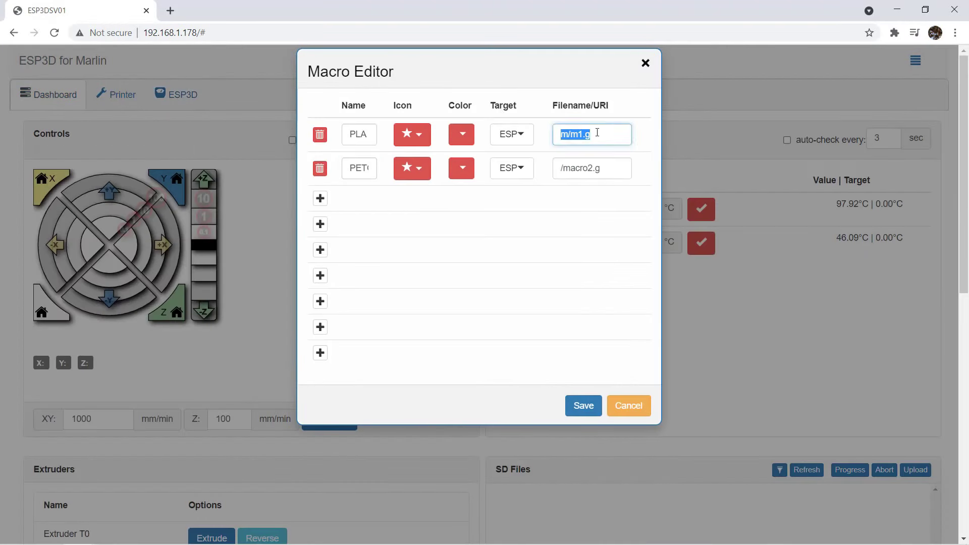
text(m/m2.g)
click(320, 198)
Add a third macro entry using file m/m3.g.
click(411, 202)
text(m/m3.g)
click(320, 232)
Create the HOME macro with an orange house icon and file m/m4.g, then add a fifth entry.
text(HOME)
click(412, 236)
click(461, 236)
click(591, 236)
text(m/m4.g)
click(320, 266)
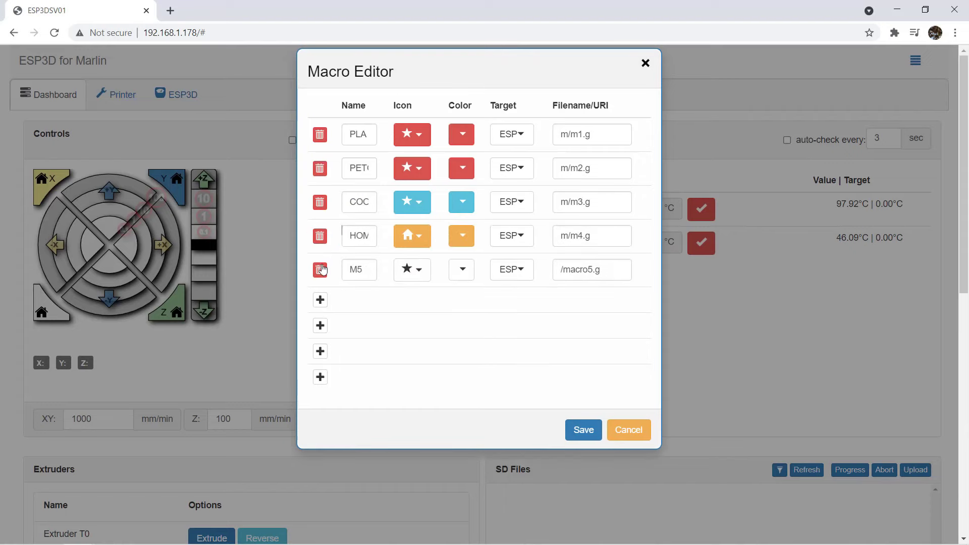